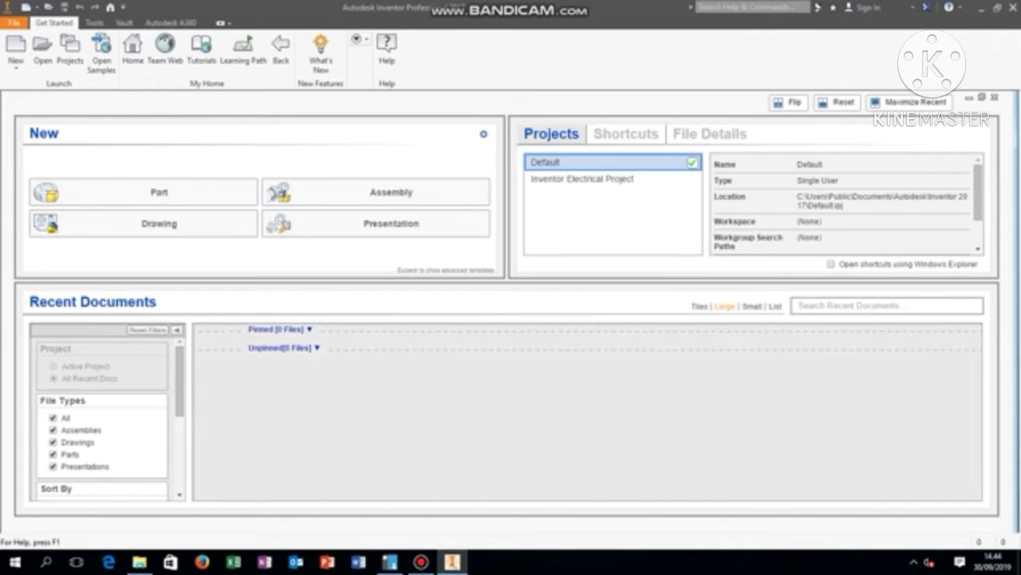
Create a new part from the metric Standard (mm).ipt template
{"action": "left_click", "coordinate": [16, 67]}
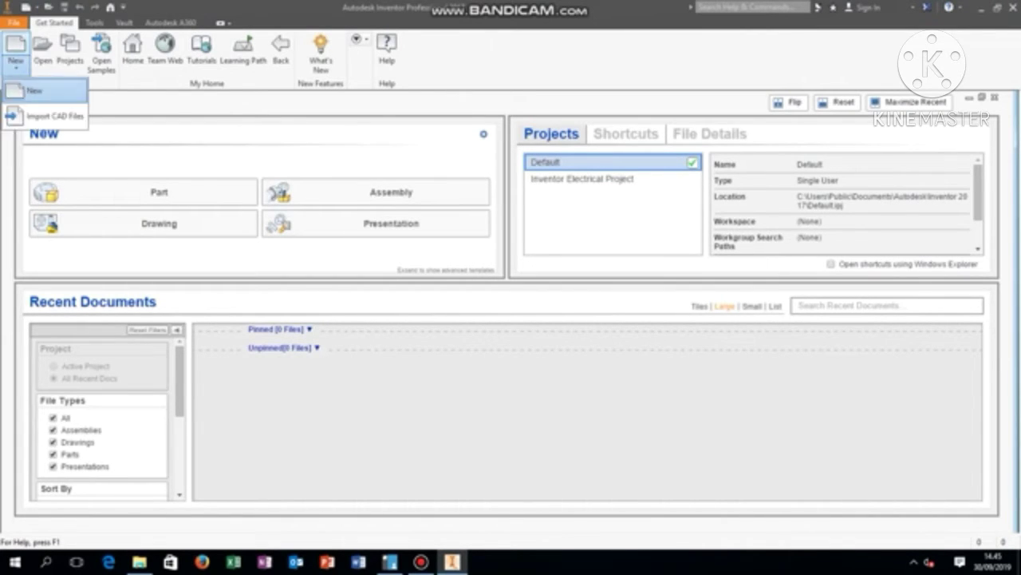
{"action": "left_click", "coordinate": [35, 90]}
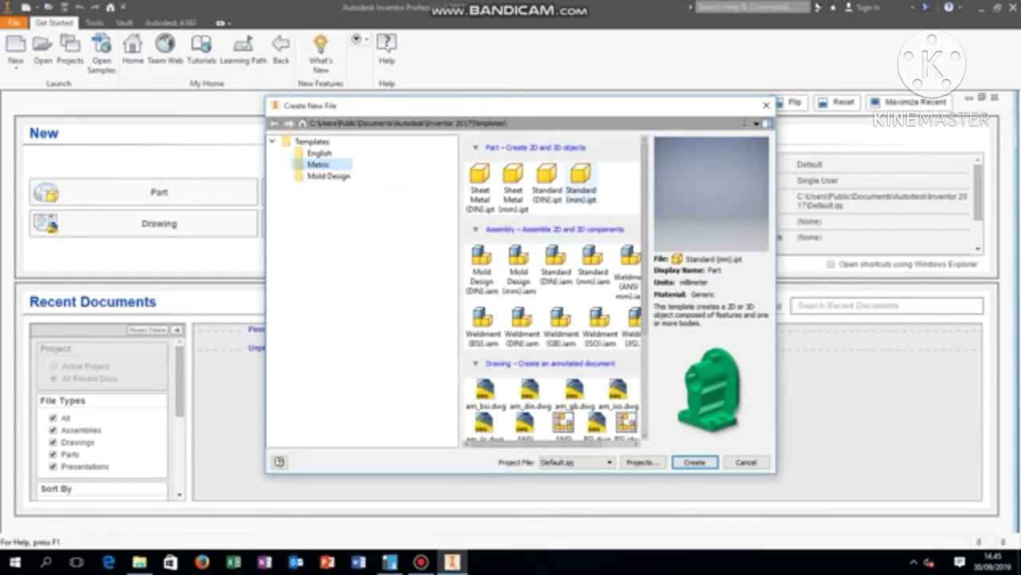
{"action": "left_click", "coordinate": [581, 183]}
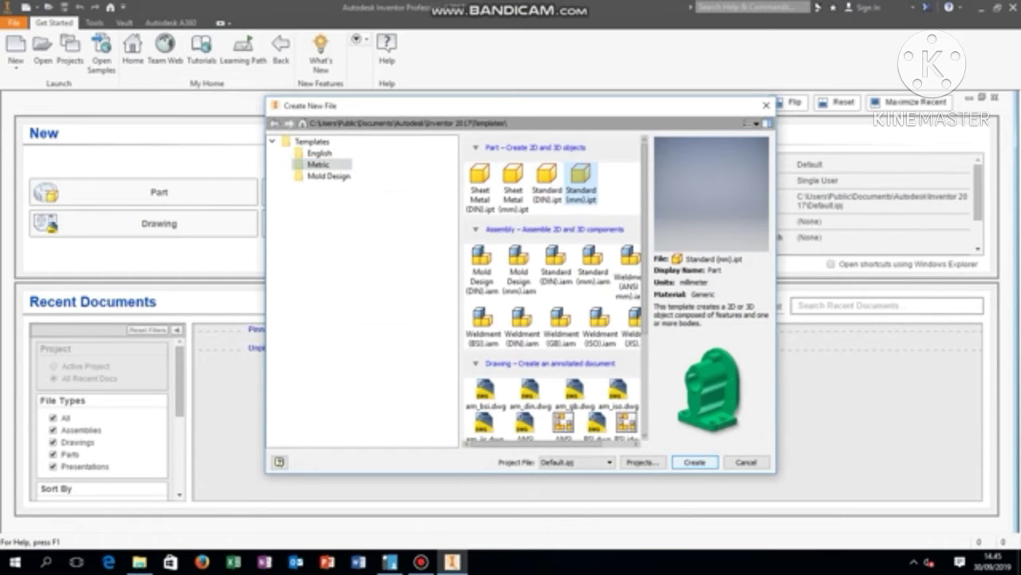
{"action": "left_click", "coordinate": [694, 462]}
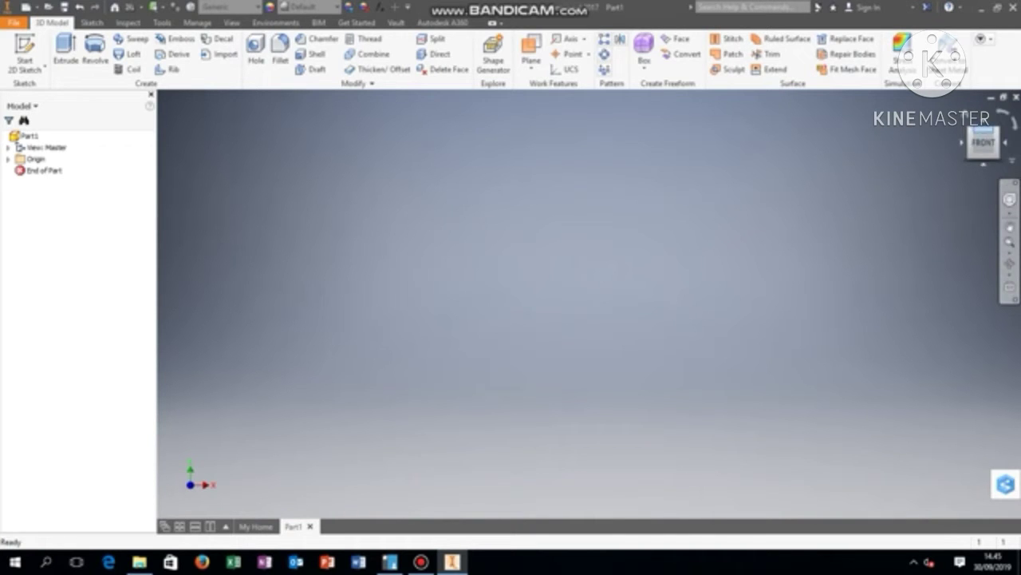
Start a 2D sketch on the horizontal XZ origin plane, seen from the top
{"action": "left_click", "coordinate": [25, 56]}
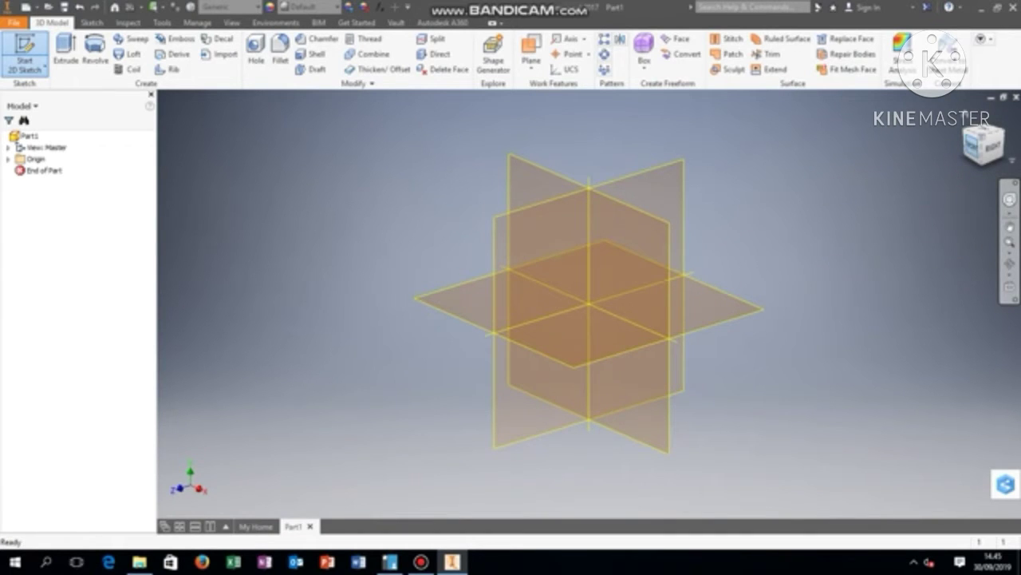
{"action": "left_click", "coordinate": [973, 146]}
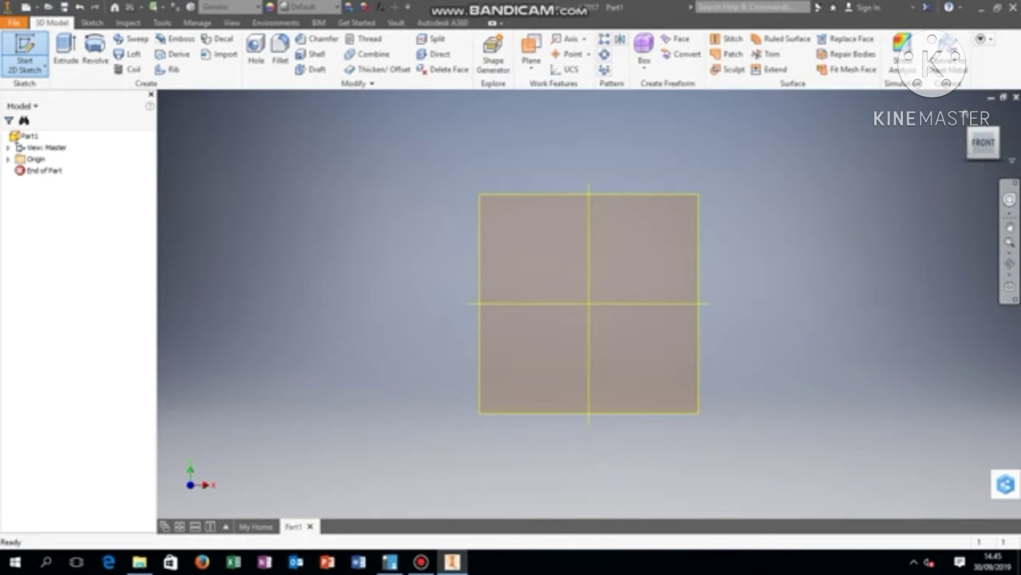
{"action": "left_click", "coordinate": [983, 121]}
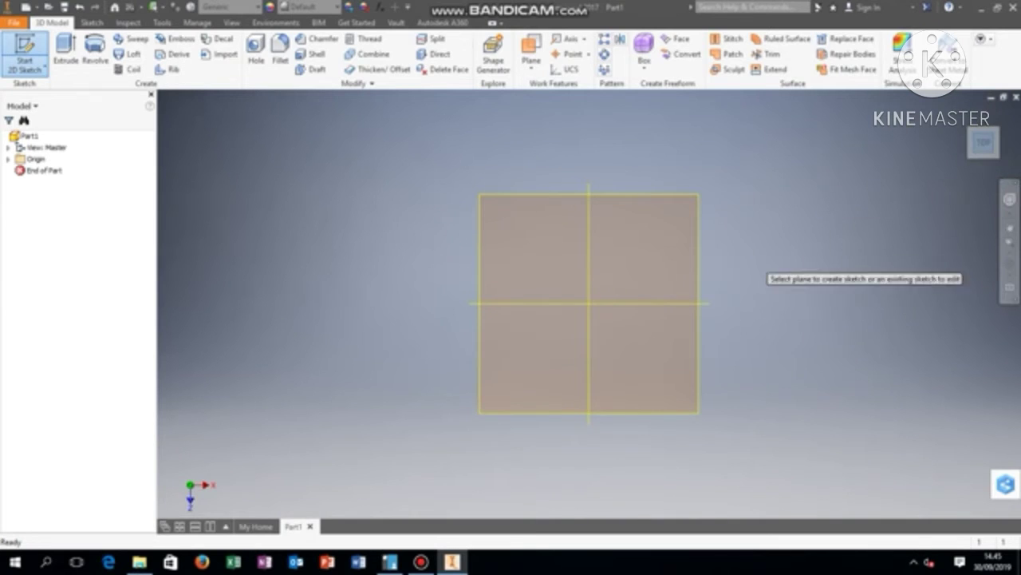
{"action": "left_click", "coordinate": [635, 296]}
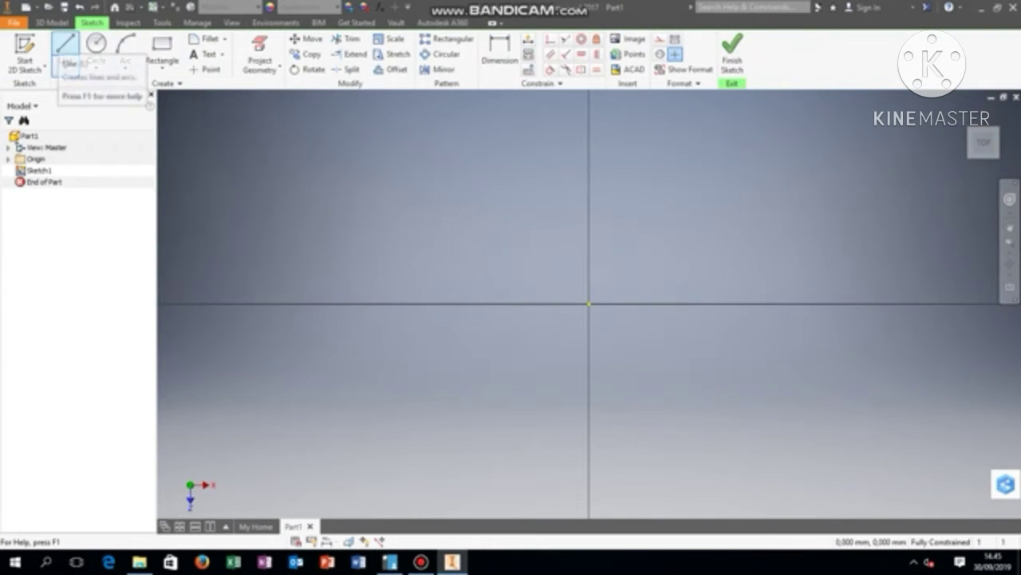
Draw a 24 mm horizontal line from the origin along the X axis as the profile's bottom edge
{"action": "left_click", "coordinate": [66, 47]}
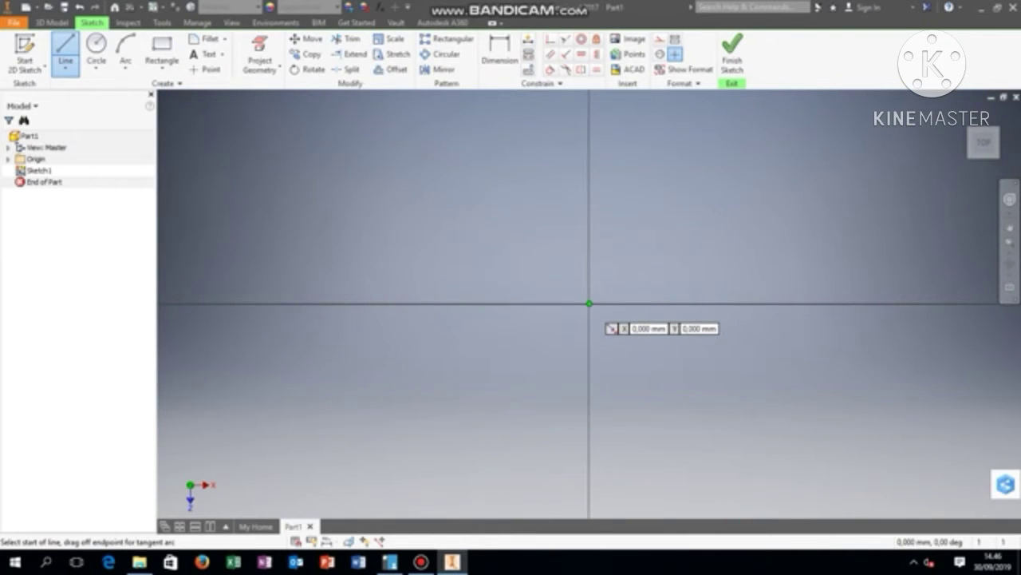
{"action": "left_click", "coordinate": [589, 303]}
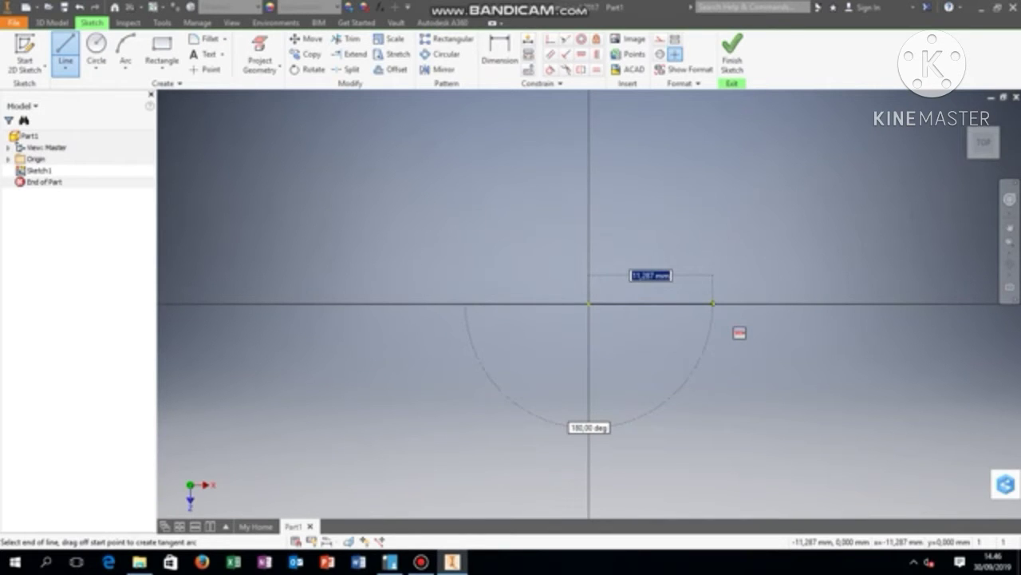
{"action": "type", "text": "24"}
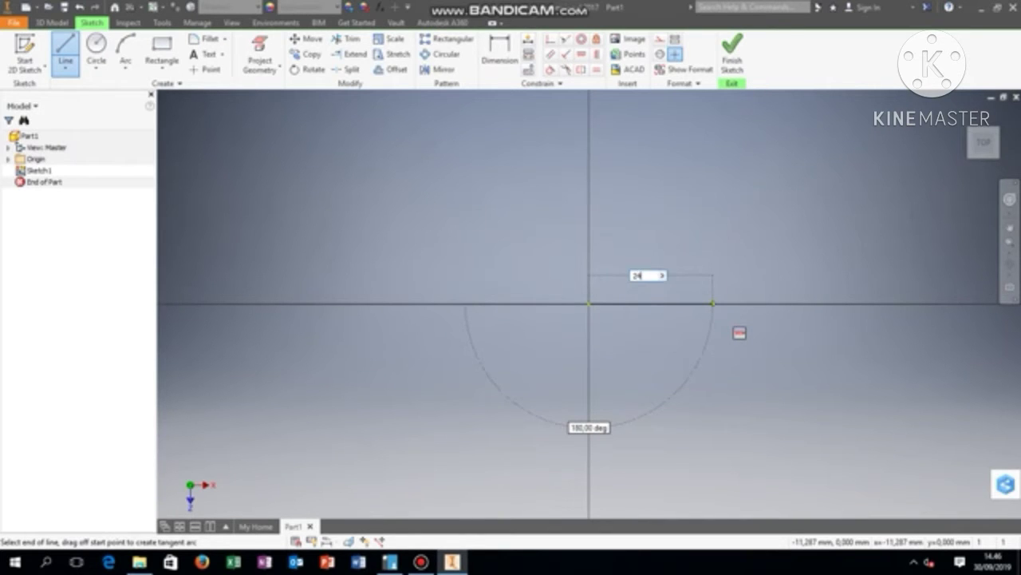
{"action": "key", "text": "Return"}
Draw a 115 mm line perpendicular to the bottom edge, upward from its free end
{"action": "scroll", "coordinate": [743, 273], "scroll_direction": "up", "scroll_amount": 3}
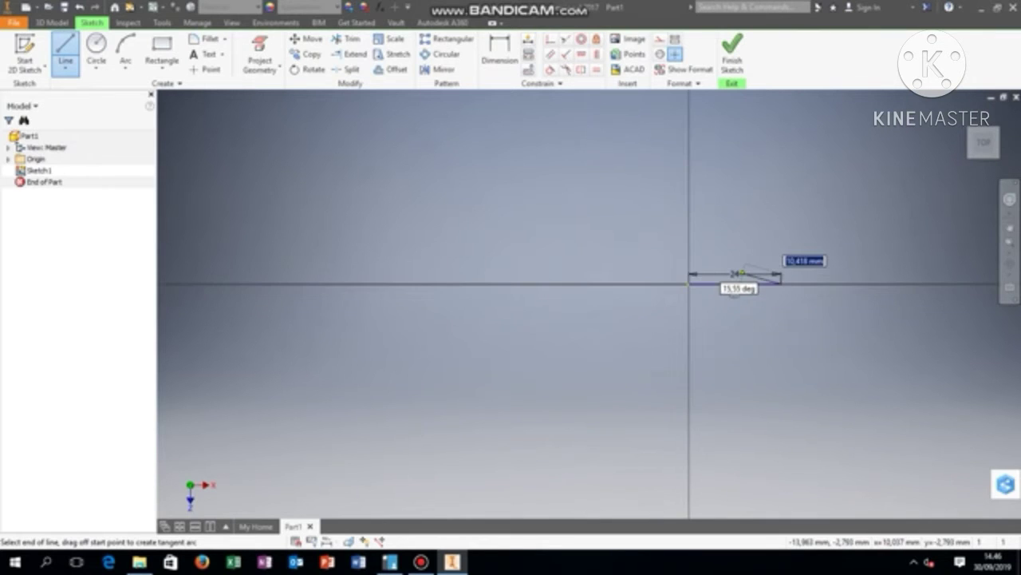
{"action": "middle_click_drag", "start_coordinate": [743, 273], "coordinate": [579, 518]}
{"action": "scroll", "coordinate": [673, 411], "scroll_direction": "down", "scroll_amount": 3}
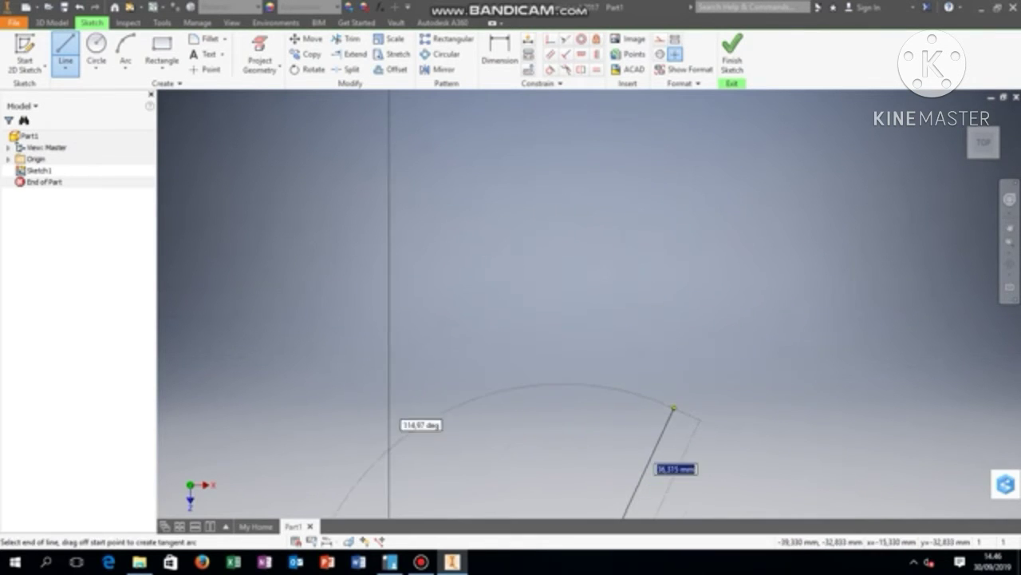
{"action": "scroll", "coordinate": [659, 408], "scroll_direction": "up", "scroll_amount": 3}
{"action": "middle_click_drag", "start_coordinate": [651, 403], "coordinate": [615, 314]}
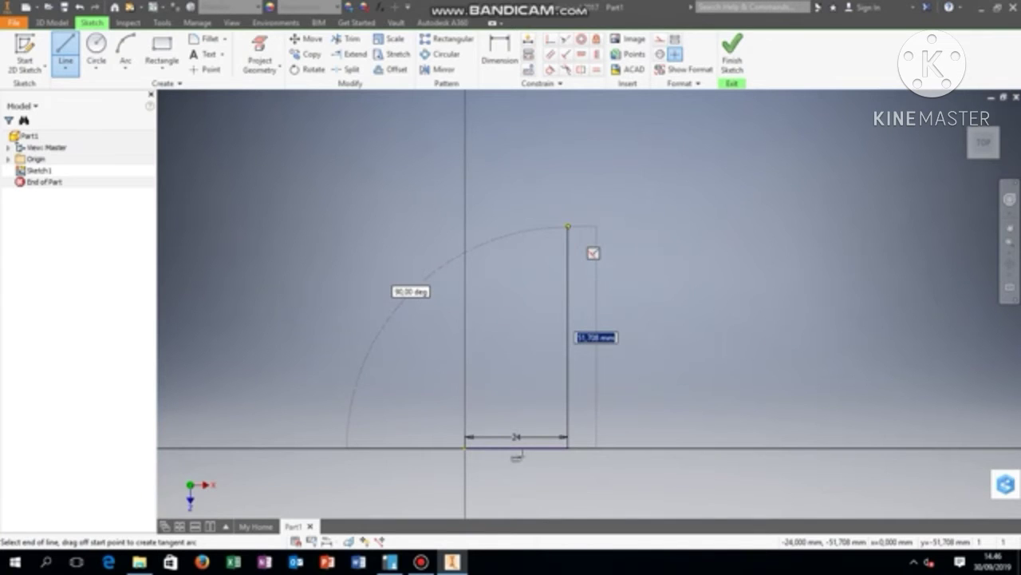
{"action": "type", "text": "105"}
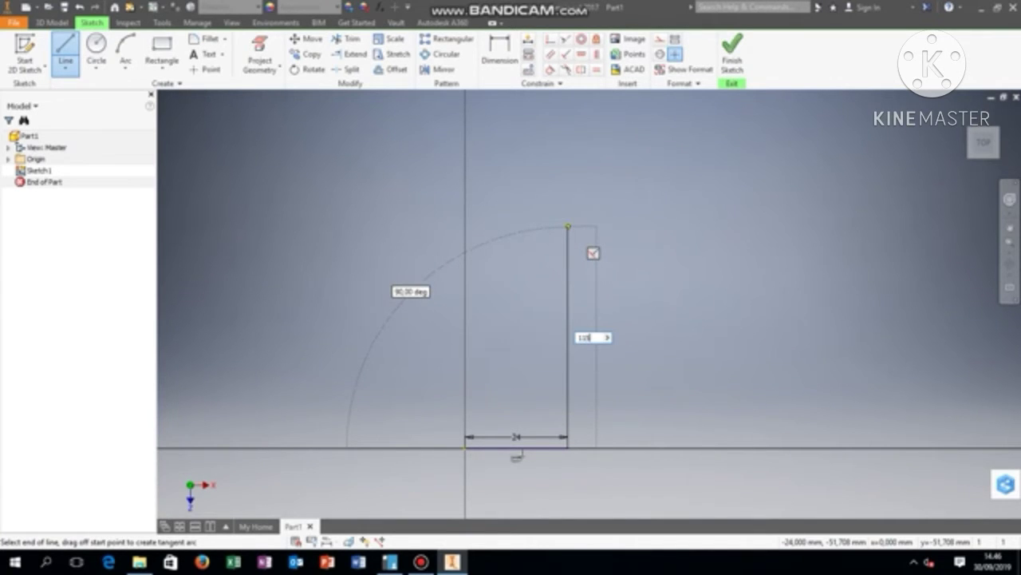
{"action": "key", "text": "Return"}
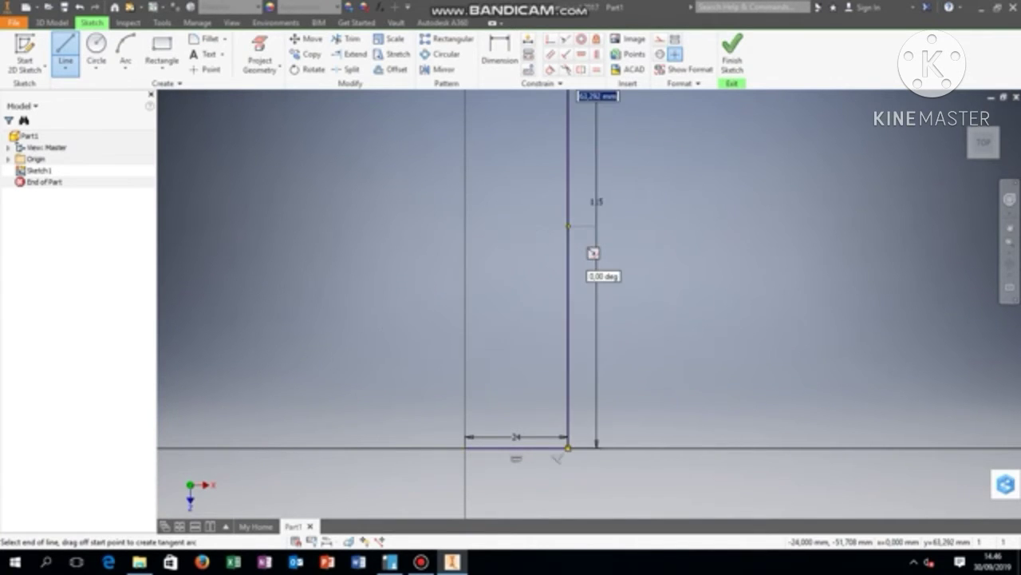
Complete the rectangle with a 24 mm top edge and a closing line back to the origin, and finish the sketch
{"action": "scroll", "coordinate": [568, 222], "scroll_direction": "down", "scroll_amount": 5}
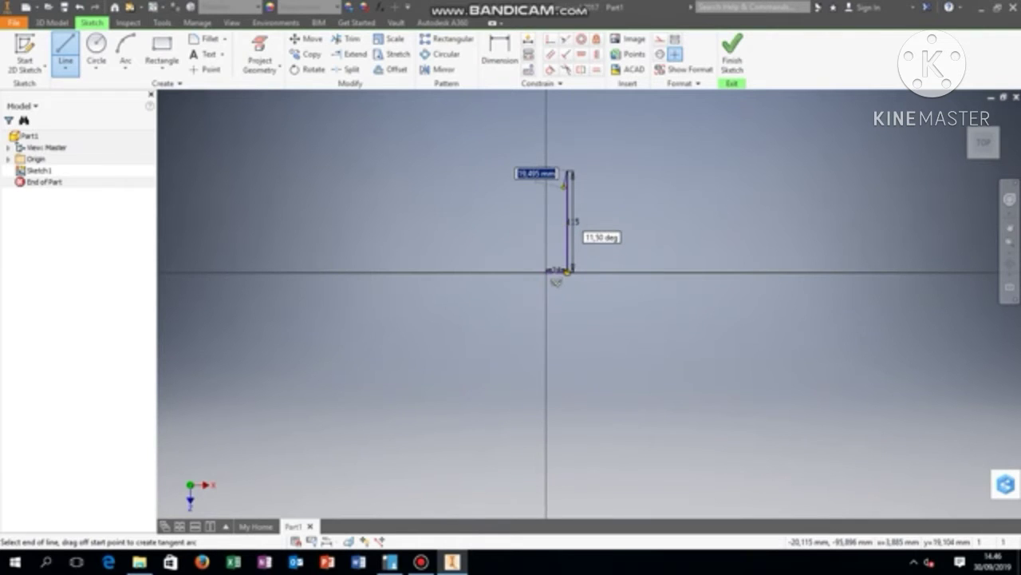
{"action": "scroll", "coordinate": [565, 185], "scroll_direction": "up", "scroll_amount": 5}
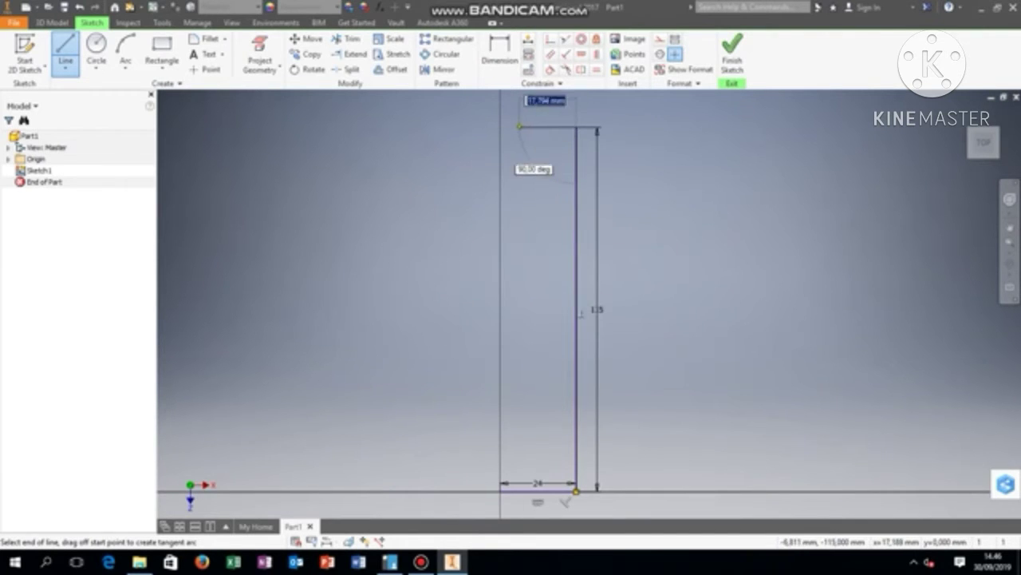
{"action": "type", "text": "24"}
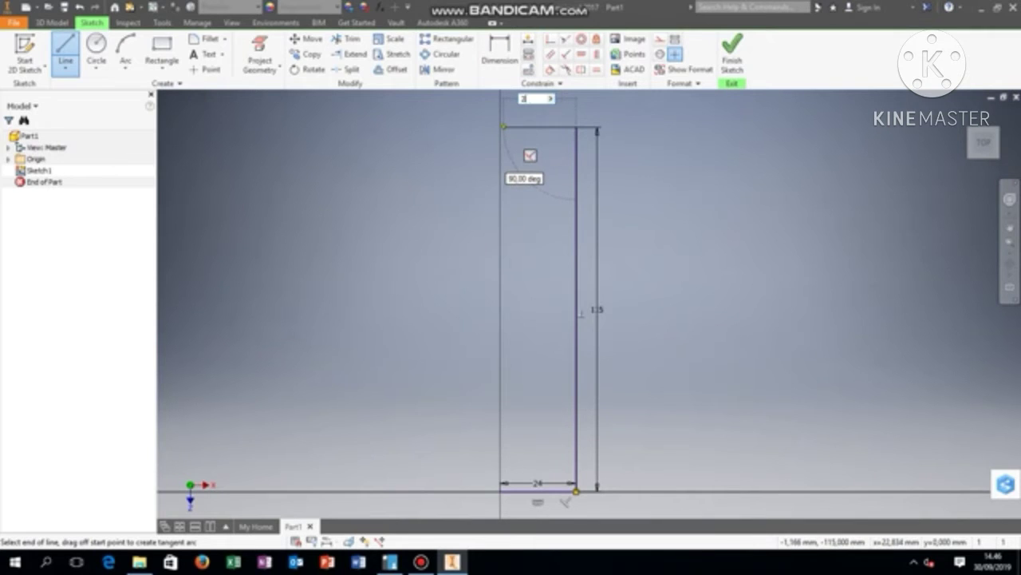
{"action": "key", "text": "Return"}
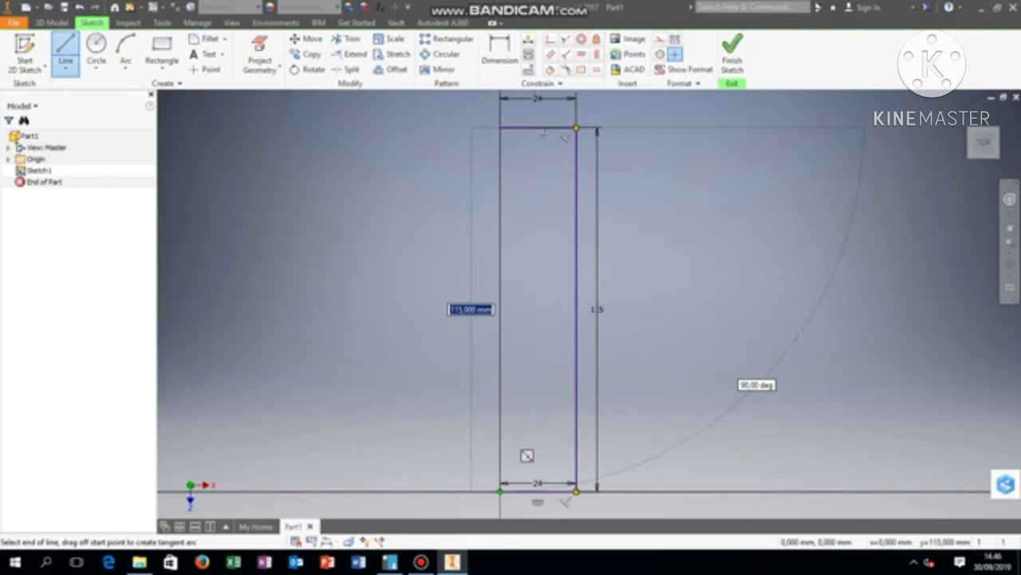
{"action": "left_click", "coordinate": [501, 491]}
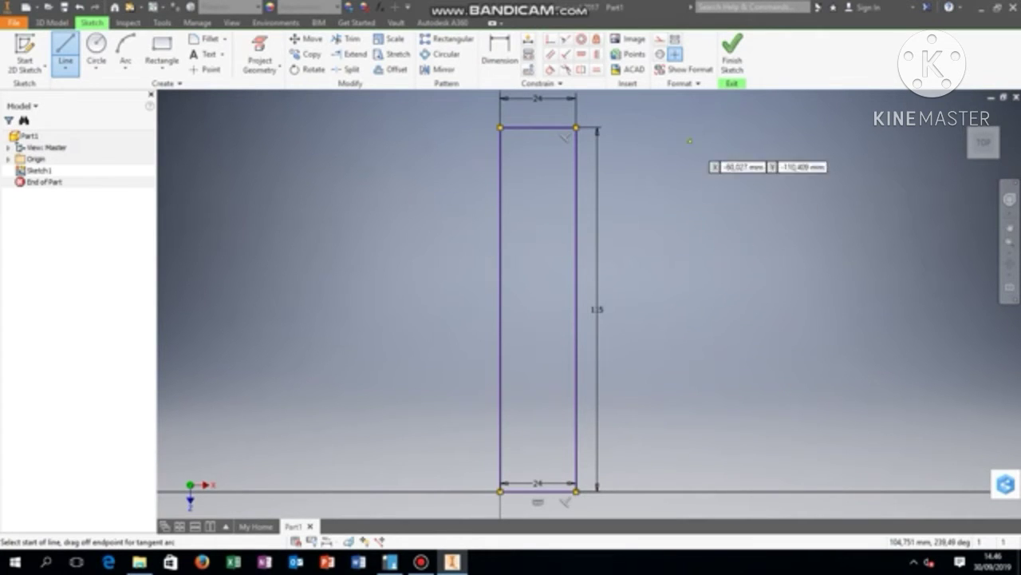
{"action": "left_click", "coordinate": [732, 53]}
{"action": "left_click", "coordinate": [732, 55]}
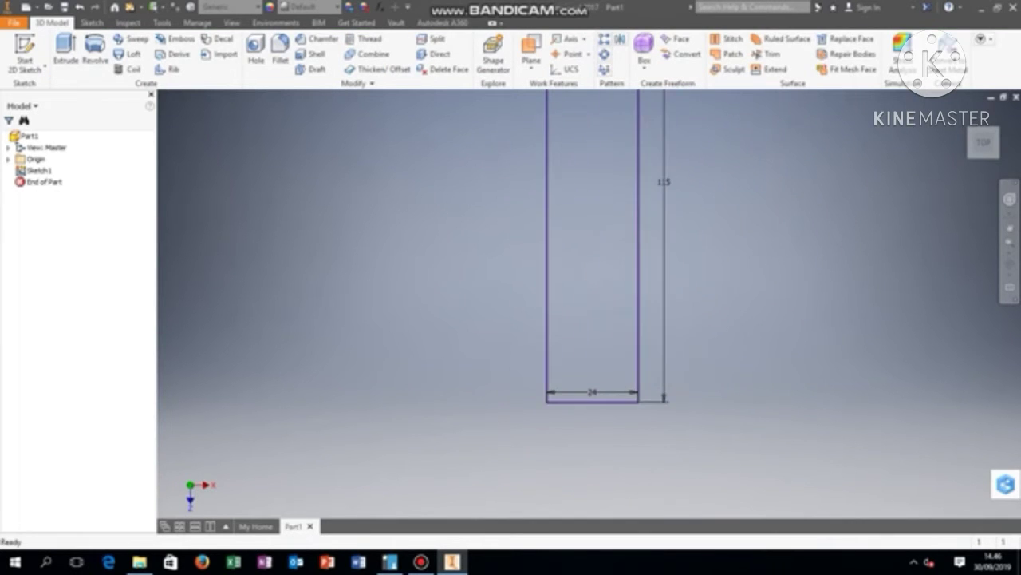
Extrude the rectangular profile 24 mm into a solid bar
{"action": "left_click", "coordinate": [66, 54]}
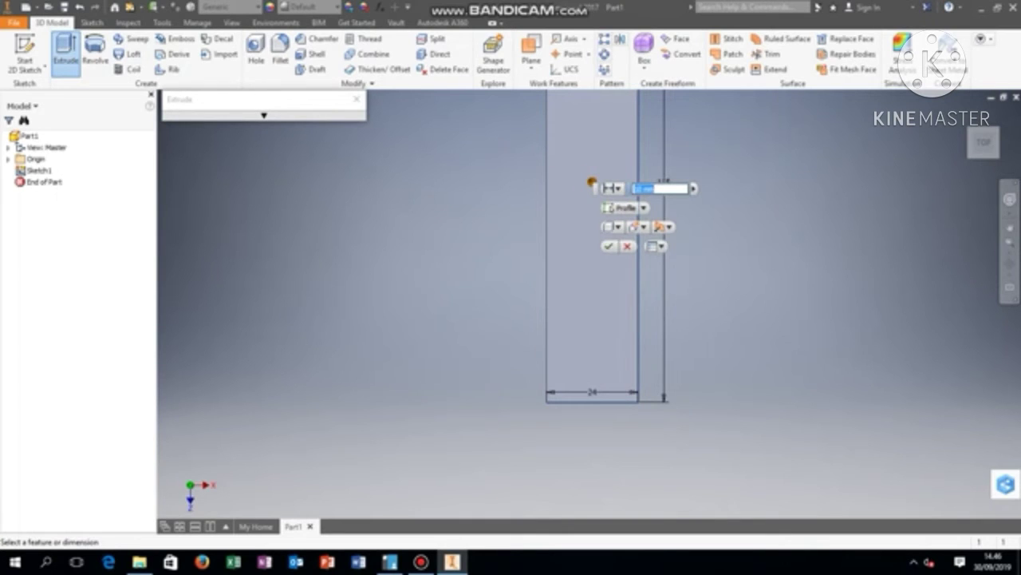
{"action": "type", "text": "24"}
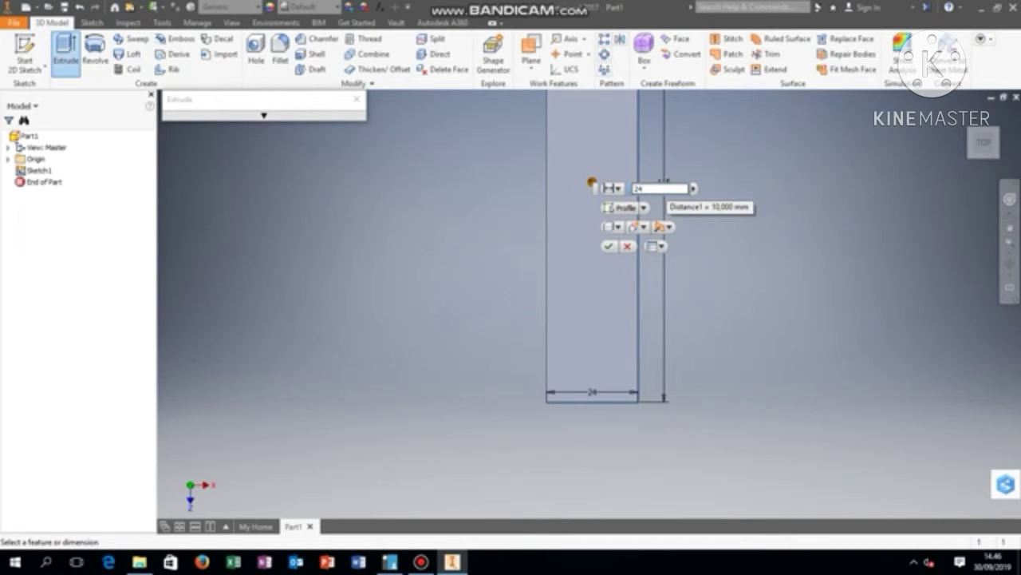
{"action": "key", "text": "F2"}
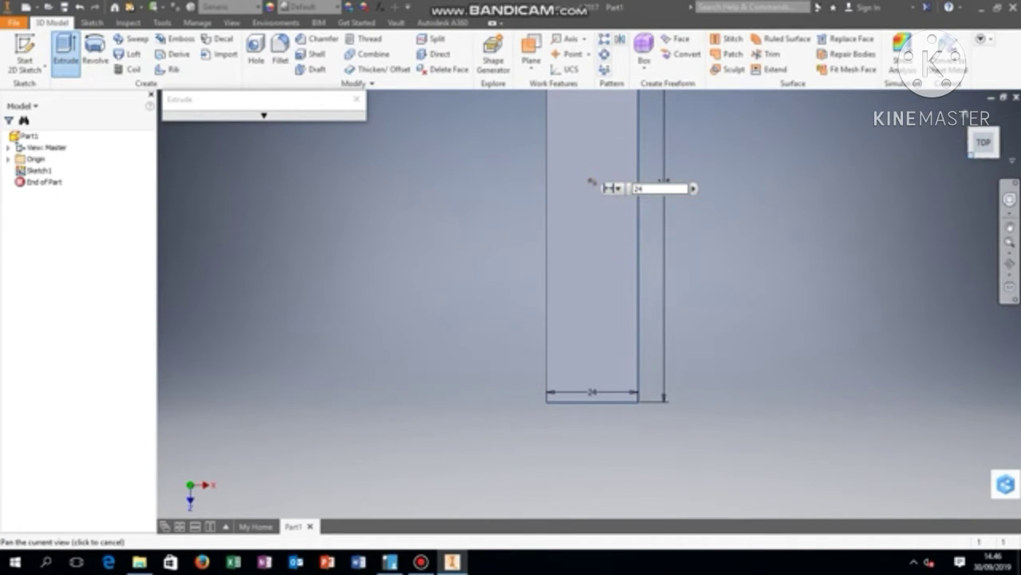
{"action": "key", "text": "F6"}
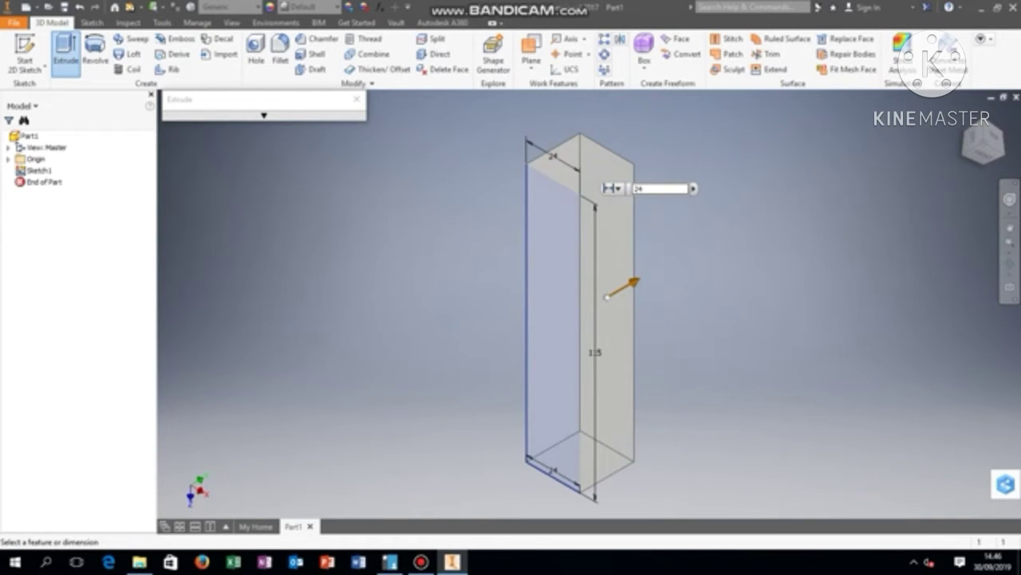
{"action": "mouse_move", "coordinate": [613, 188]}
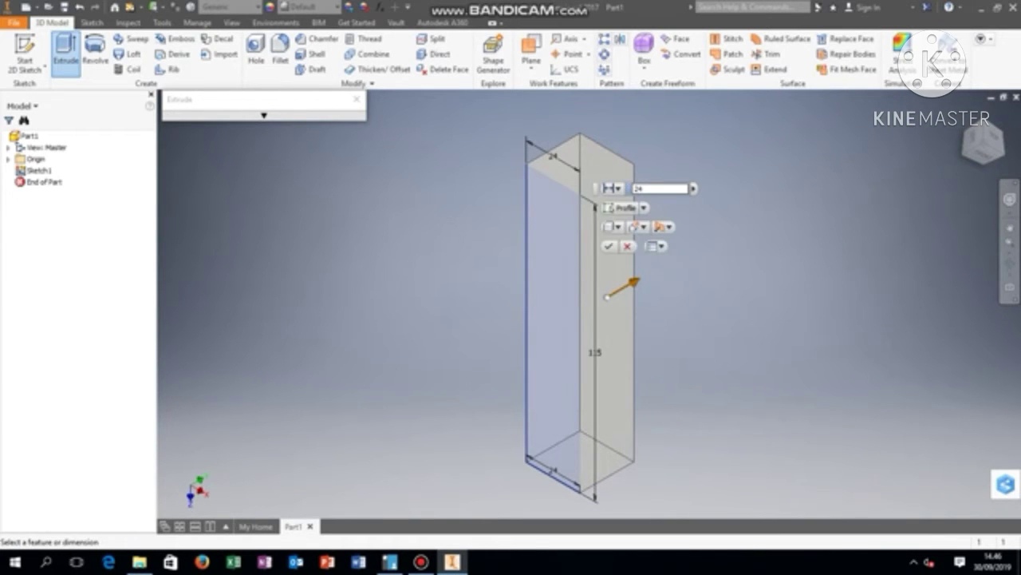
{"action": "left_click", "coordinate": [608, 246]}
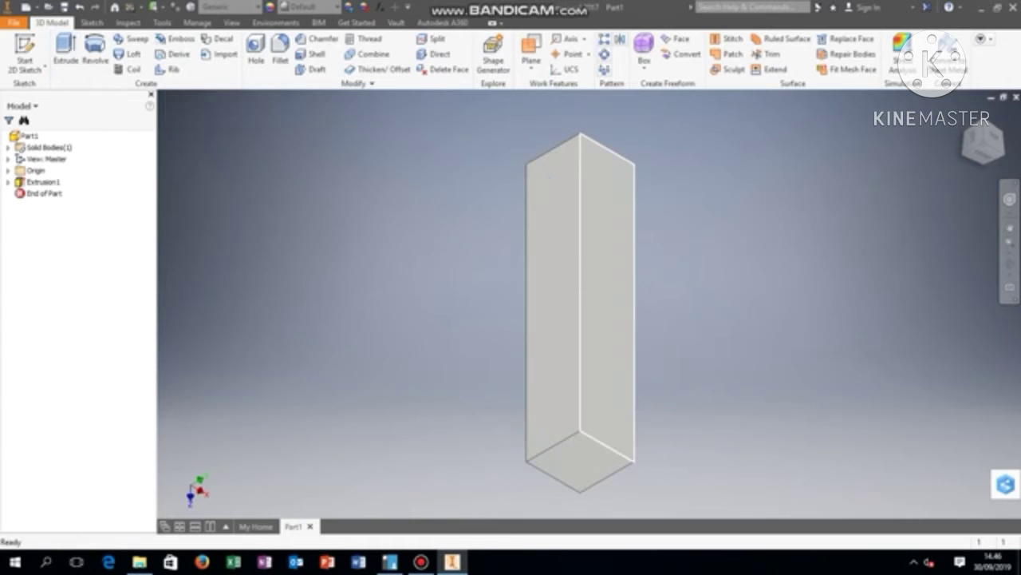
Start a new 2D sketch on the long top face of the bar, seen from the top
{"action": "key", "text": "F2"}
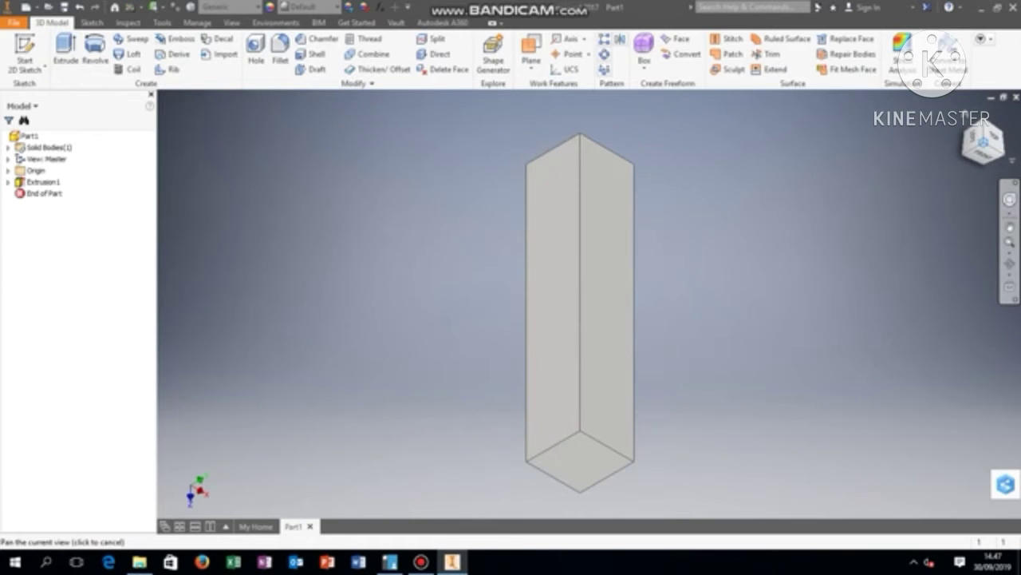
{"action": "left_click", "coordinate": [983, 154]}
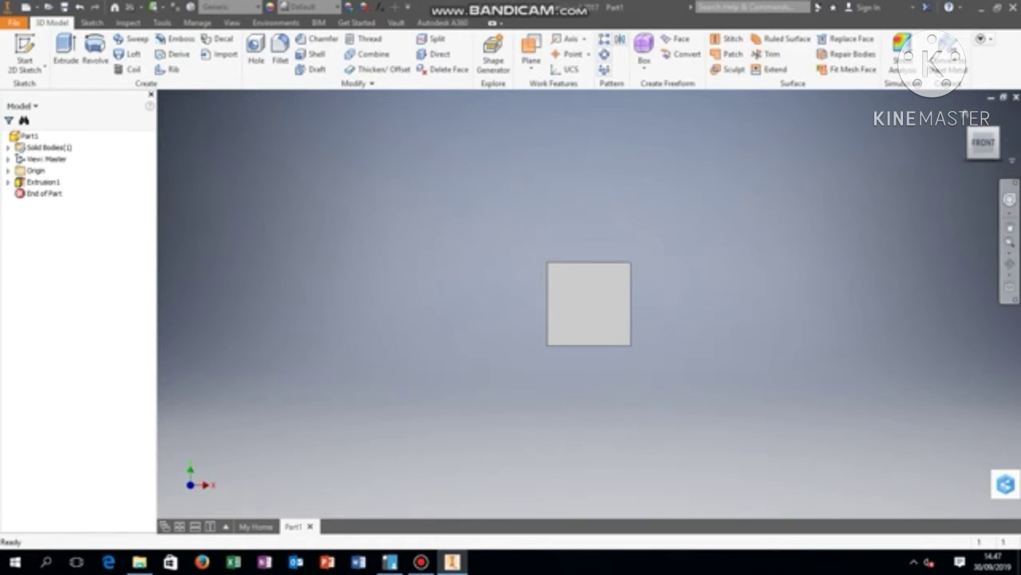
{"action": "key", "text": "F2"}
{"action": "left_click", "coordinate": [961, 142]}
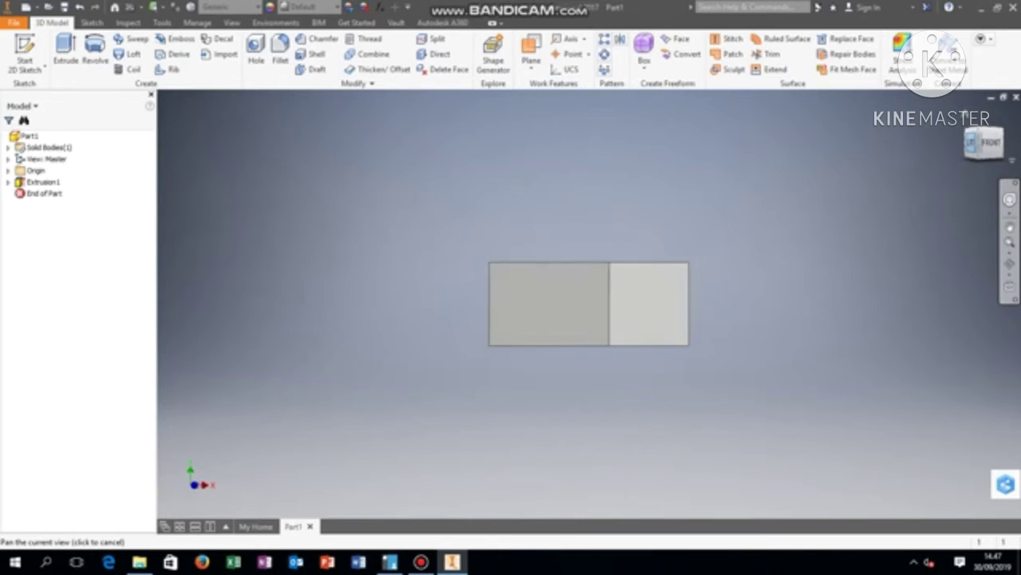
{"action": "left_click", "coordinate": [983, 121]}
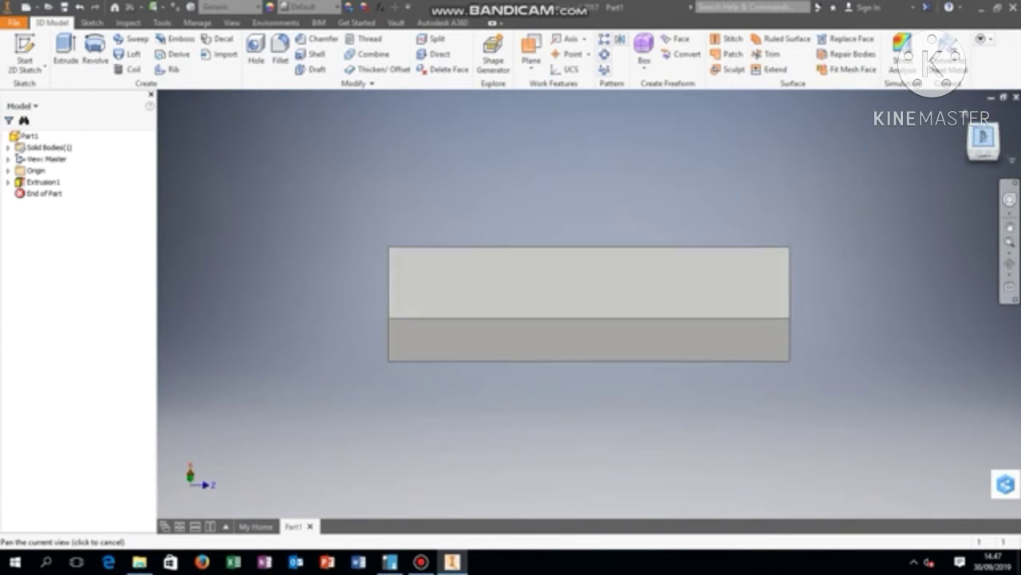
{"action": "left_click", "coordinate": [1012, 122]}
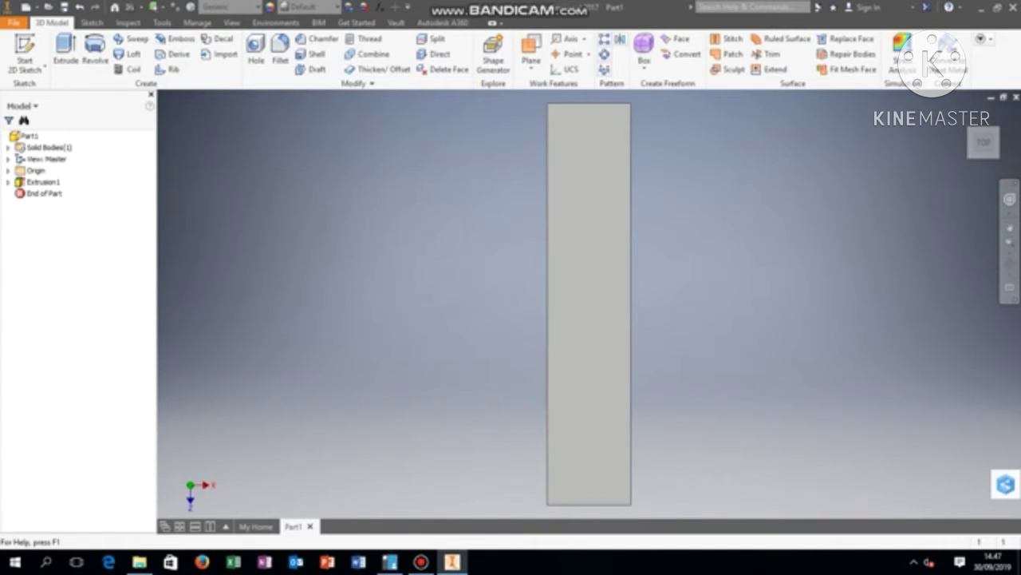
{"action": "left_click", "coordinate": [24, 46]}
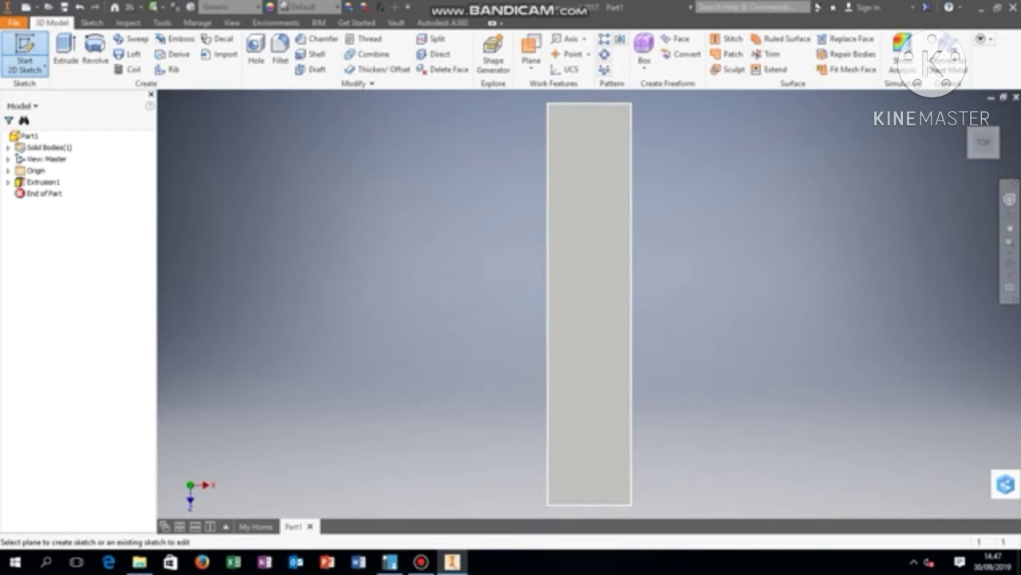
{"action": "left_click", "coordinate": [589, 304]}
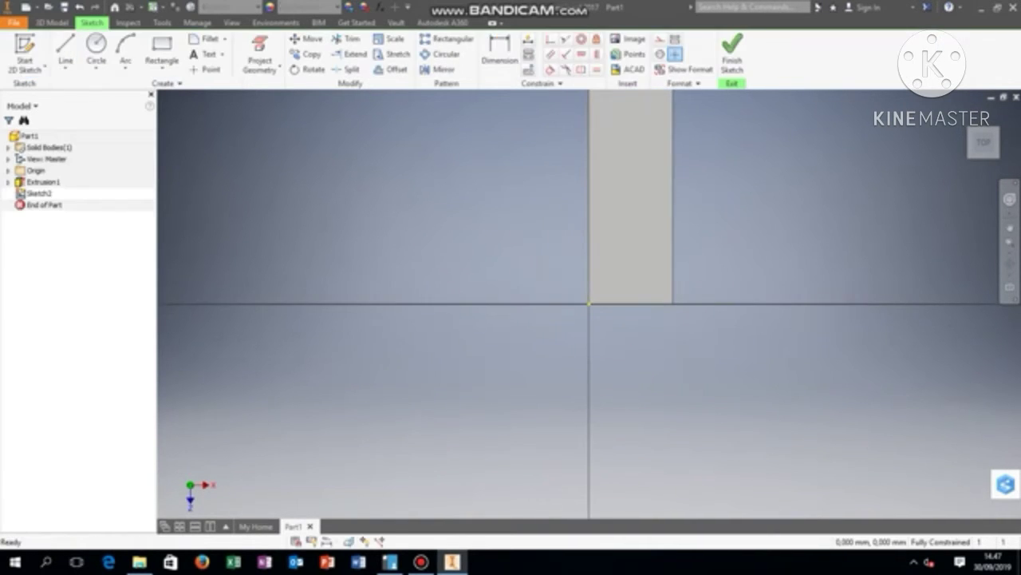
{"action": "middle_click_drag", "start_coordinate": [589, 303], "coordinate": [543, 381]}
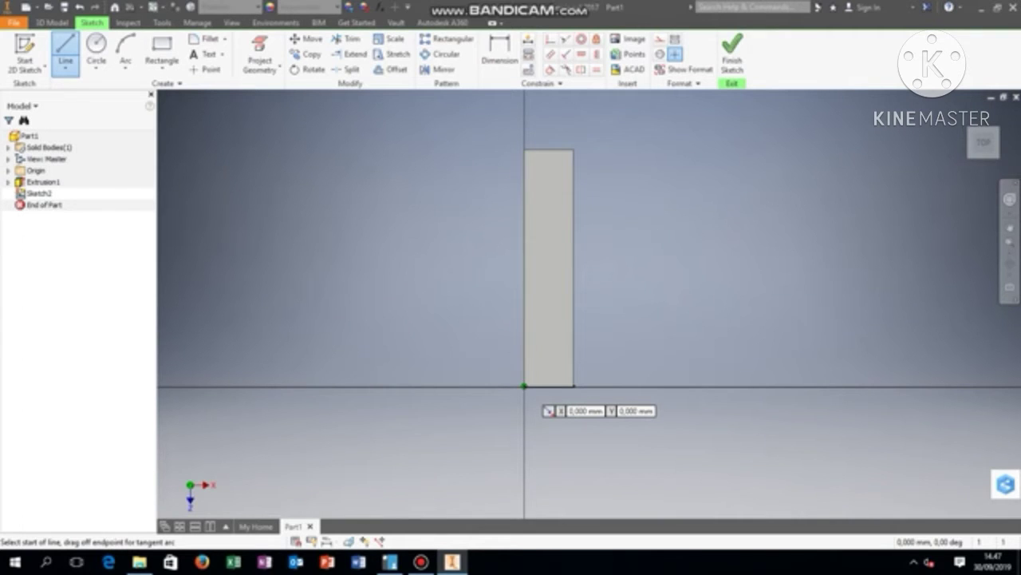
{"action": "left_click", "coordinate": [525, 387]}
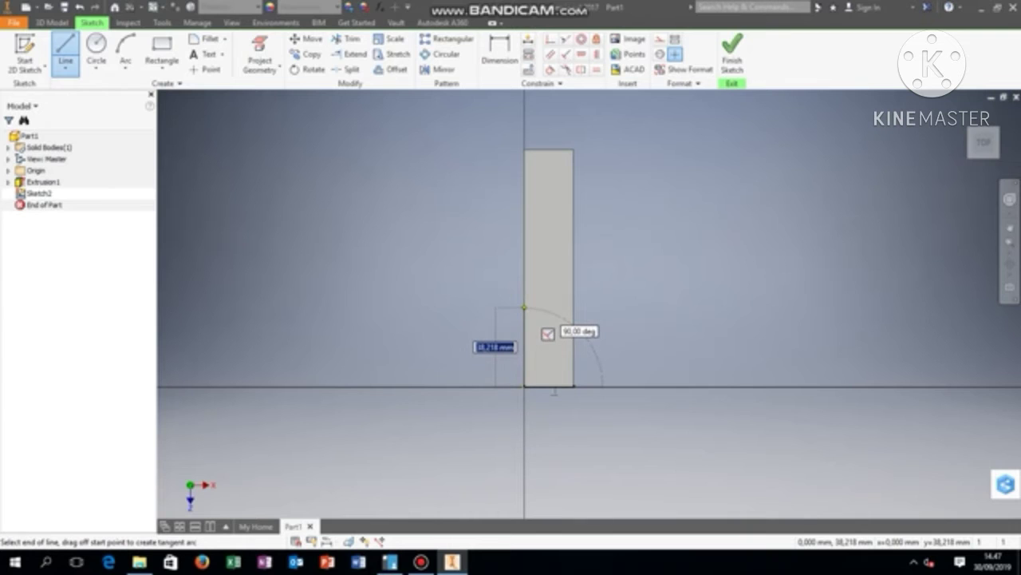
{"action": "type", "text": "40"}
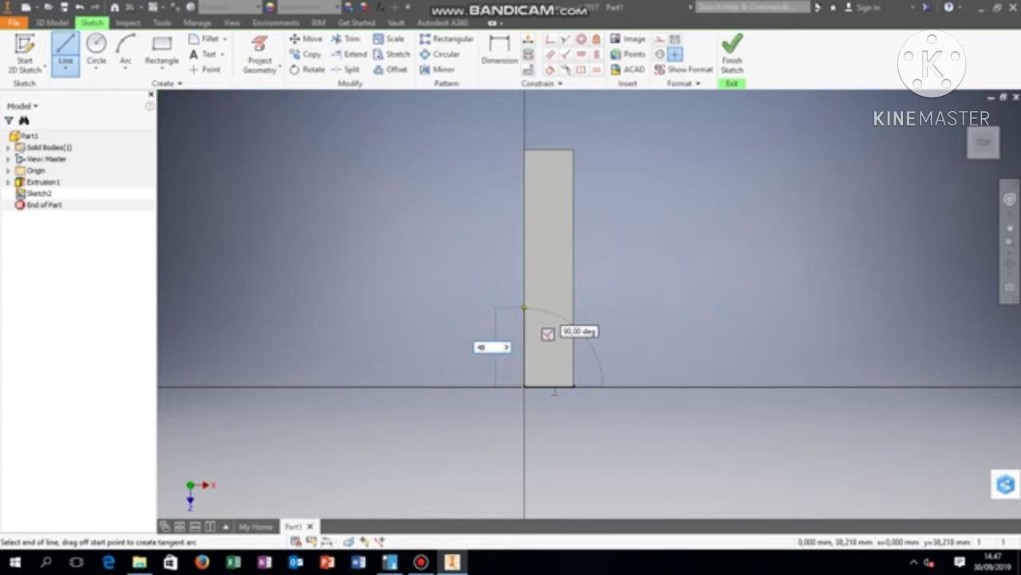
{"action": "type", "text": ",5"}
{"action": "key", "text": "Return"}
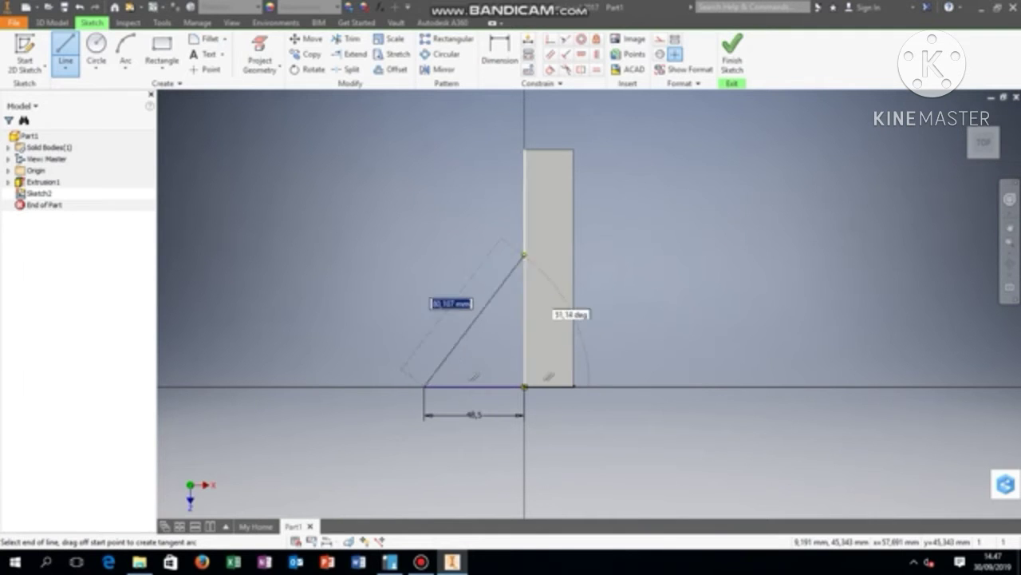
{"action": "left_click", "coordinate": [79, 6]}
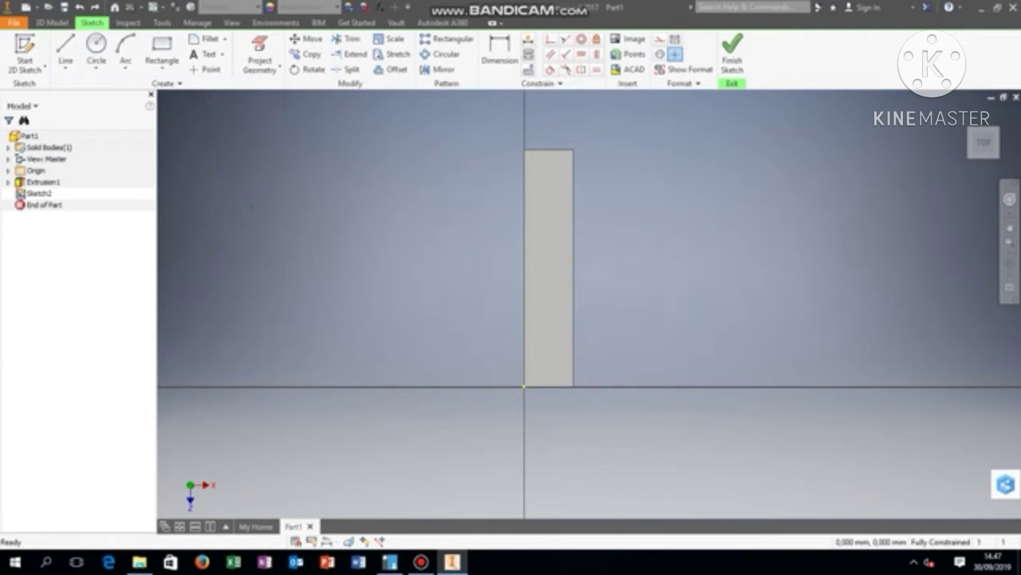
Draw a 48.5 mm construction-path line from the origin up along the bar's left edge
{"action": "left_click", "coordinate": [65, 52]}
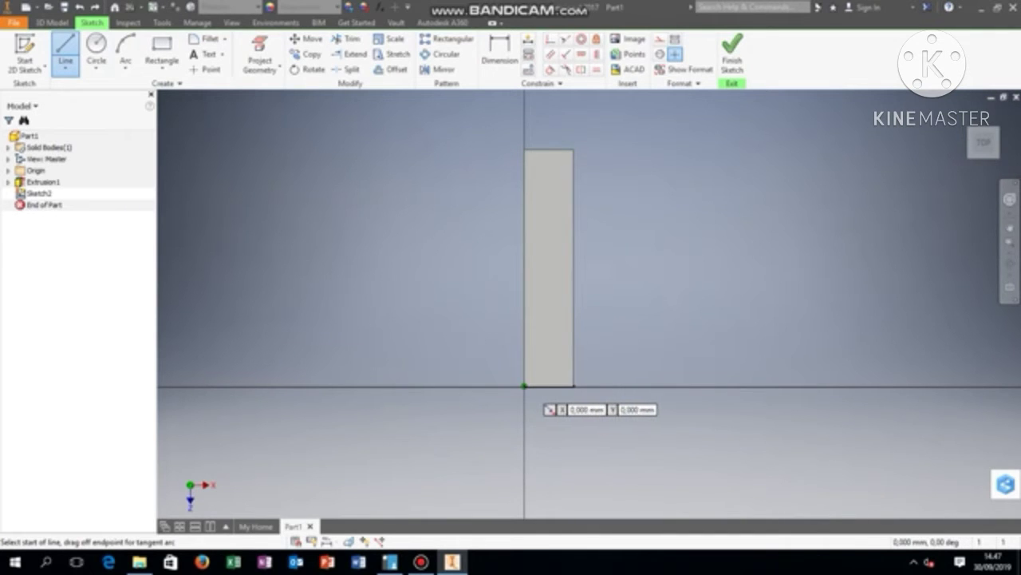
{"action": "left_click", "coordinate": [524, 385]}
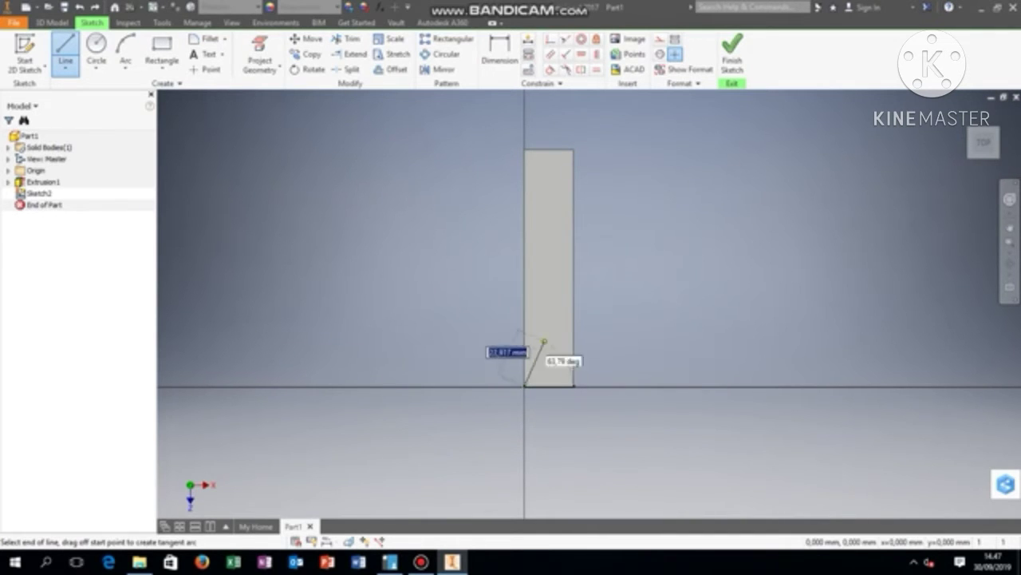
{"action": "type", "text": "46,5"}
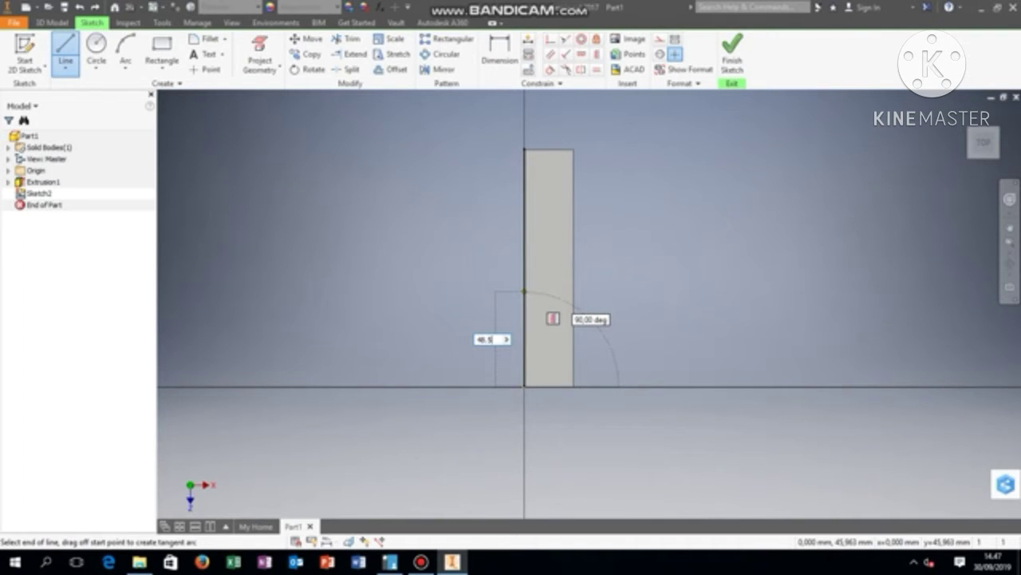
{"action": "key", "text": "Return"}
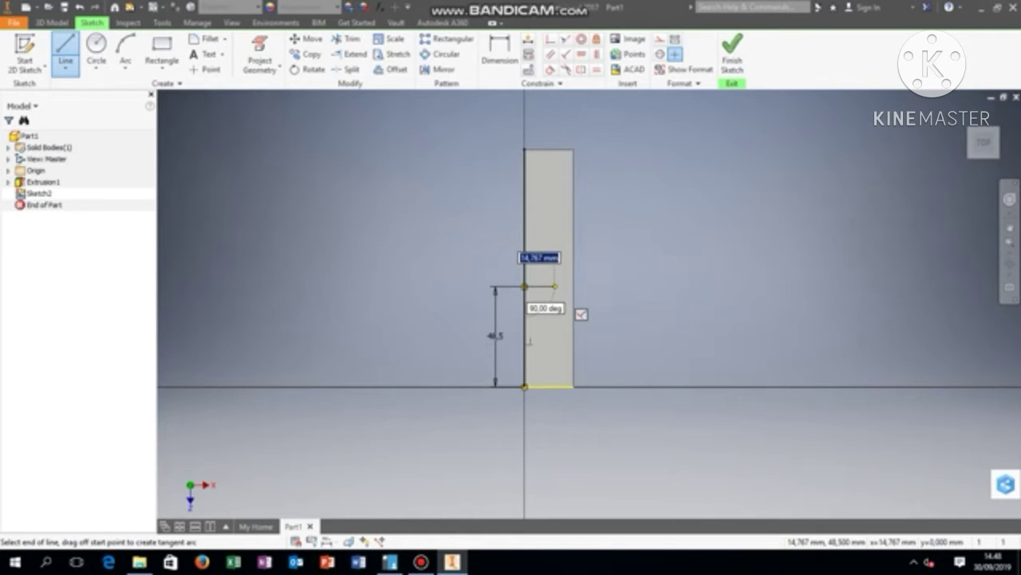
Add a 12 mm line perpendicular to the bar's left edge, running inward from the upper end of the 48.5 mm line
{"action": "type", "text": "12"}
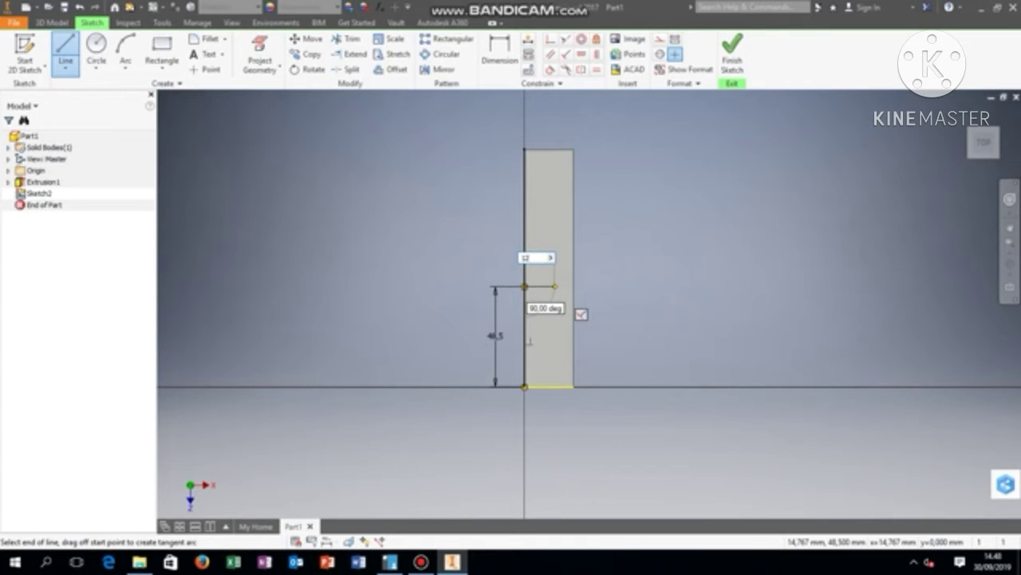
{"action": "key", "text": "Return"}
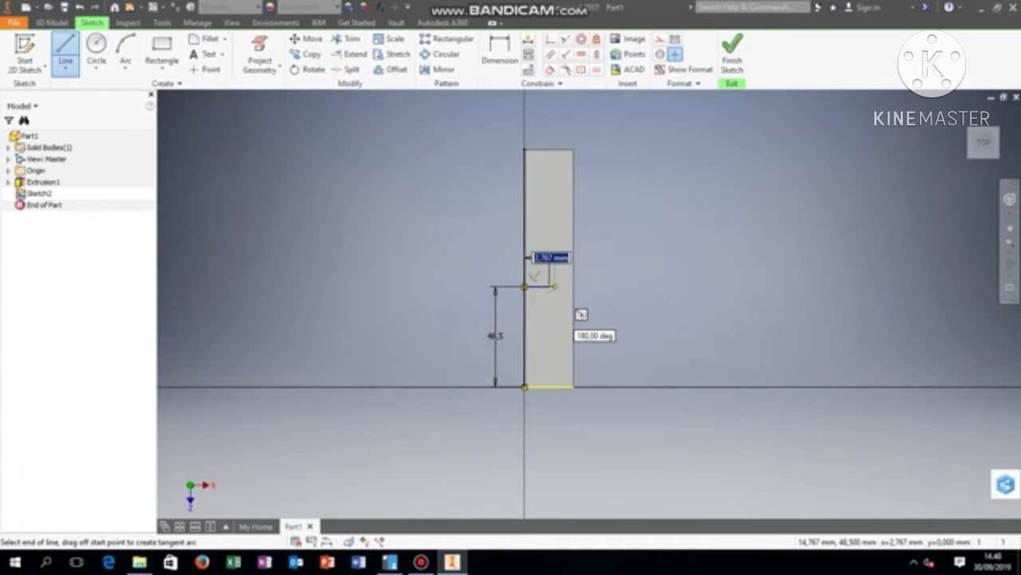
{"action": "type", "text": "12"}
{"action": "key", "text": "Tab"}
{"action": "key", "text": "Return"}
{"action": "key", "text": "Escape"}
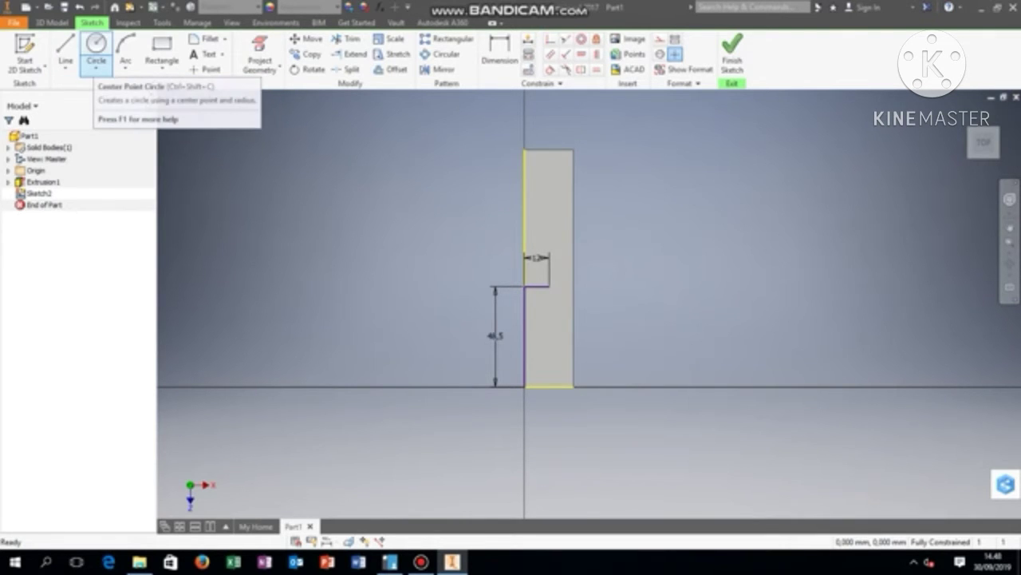
Draw a 13 mm vertical line upward from the inner end of the 12 mm line
{"action": "left_click", "coordinate": [96, 48]}
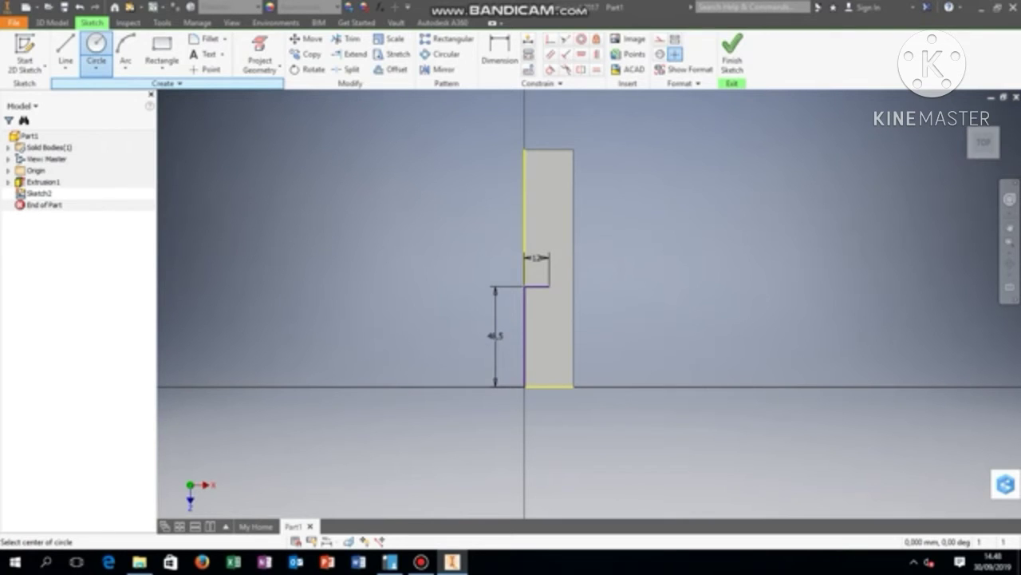
{"action": "left_click", "coordinate": [66, 53]}
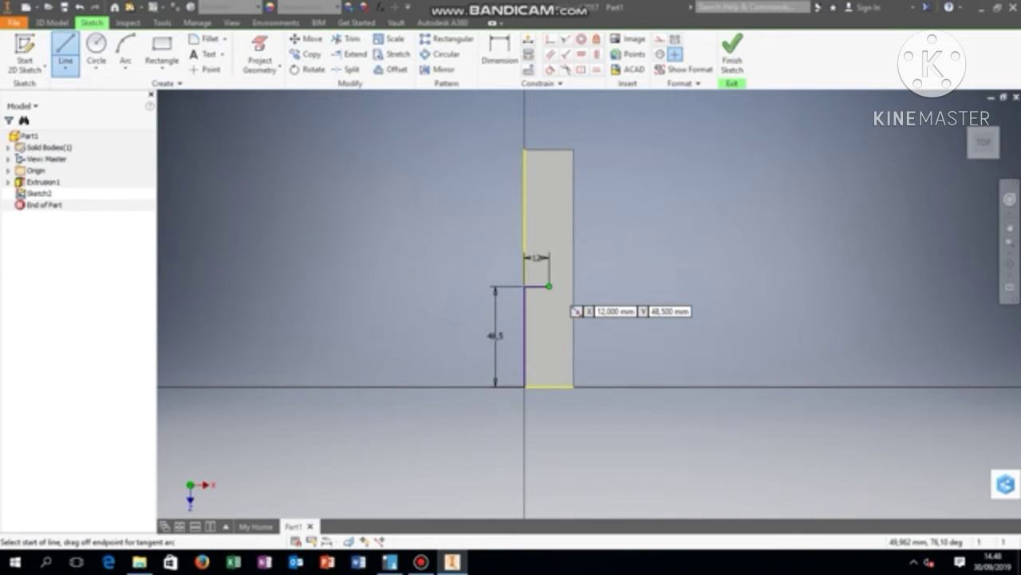
{"action": "left_click", "coordinate": [549, 286]}
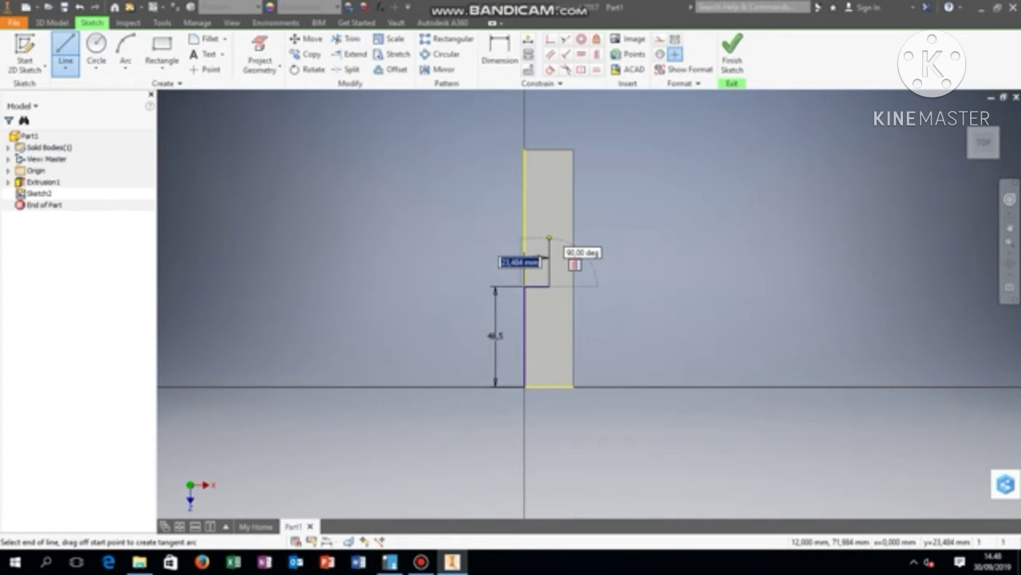
{"action": "type", "text": "13"}
{"action": "key", "text": "Return"}
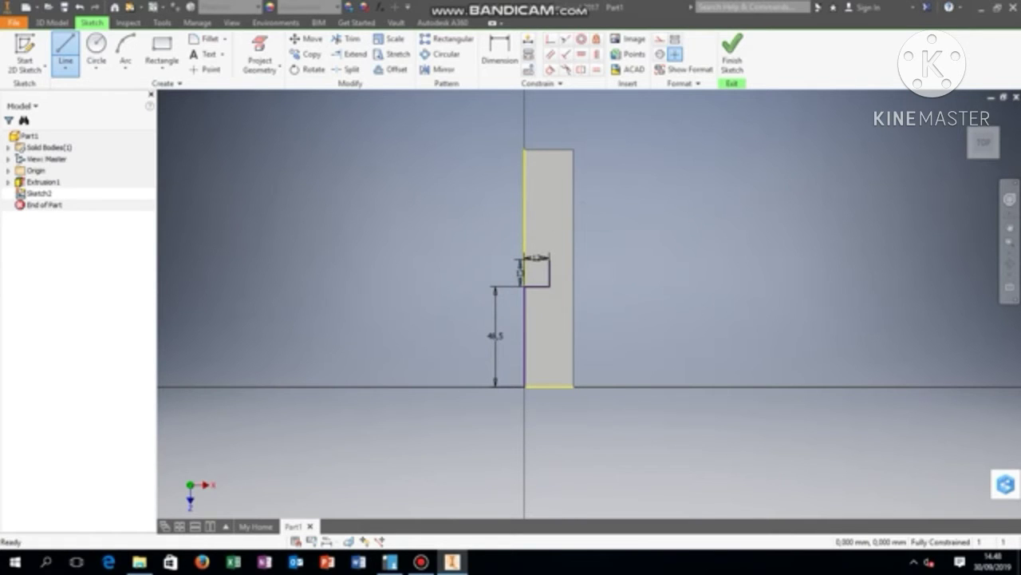
Draw two 13 mm diameter circles centred on the upper and lower ends of the 13 mm vertical line
{"action": "left_click", "coordinate": [96, 54]}
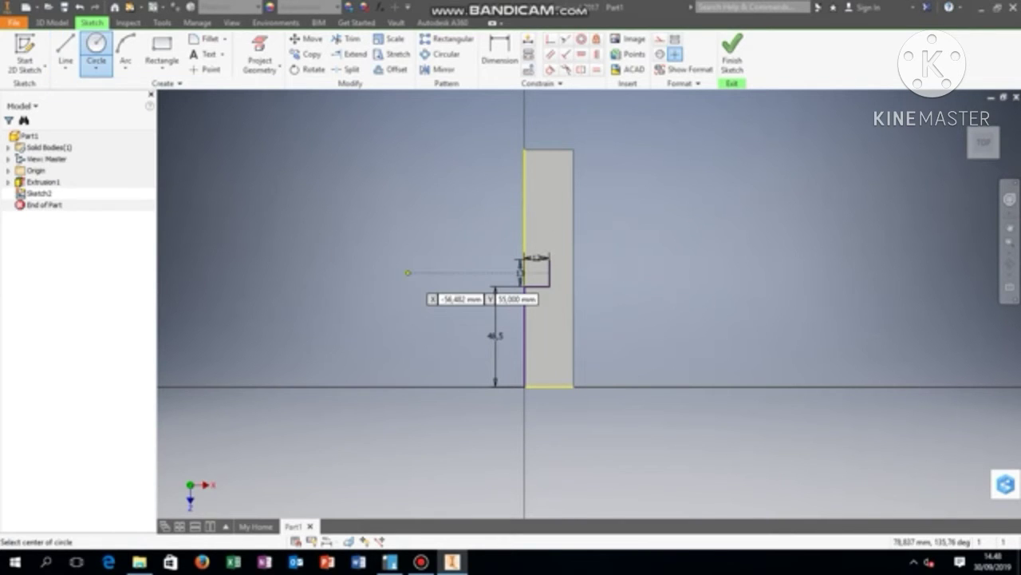
{"action": "scroll", "coordinate": [561, 268], "scroll_direction": "up", "scroll_amount": 5}
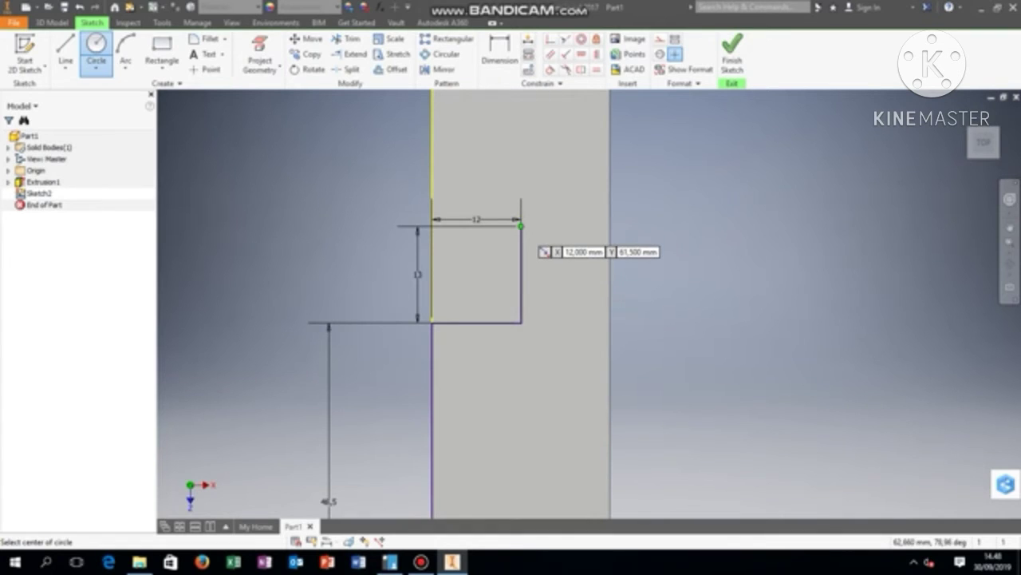
{"action": "left_click", "coordinate": [521, 226]}
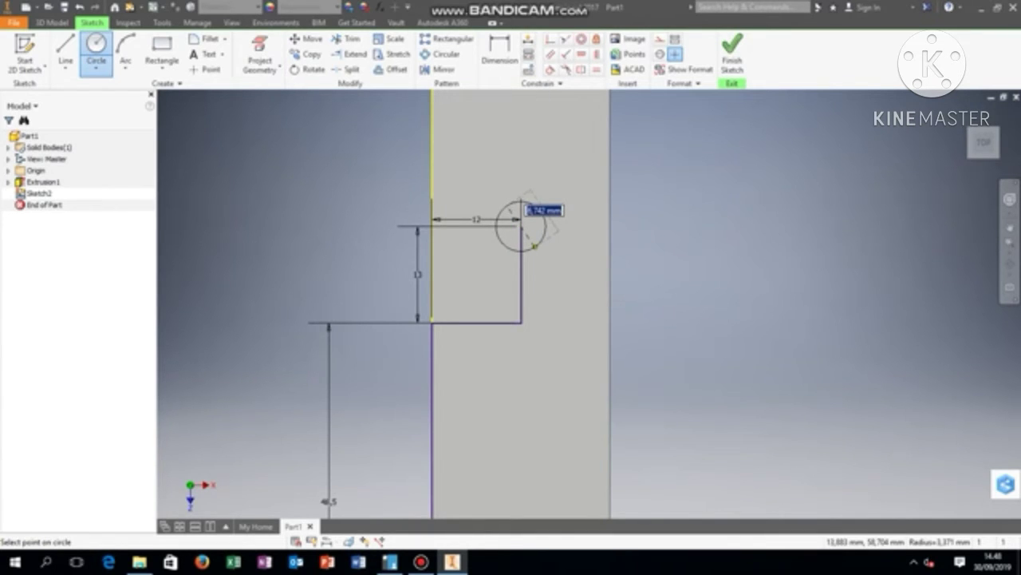
{"action": "type", "text": "13"}
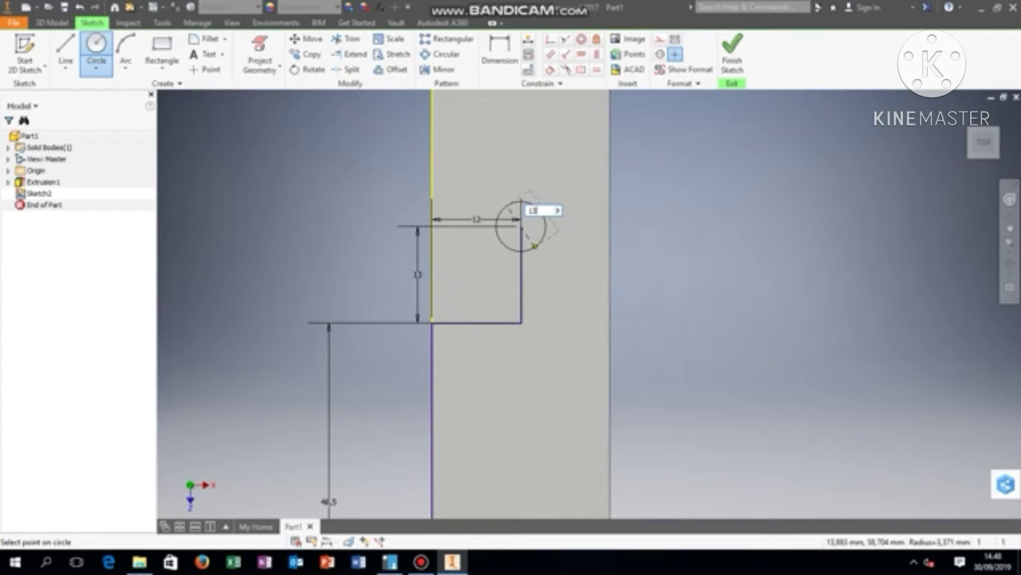
{"action": "key", "text": "Return"}
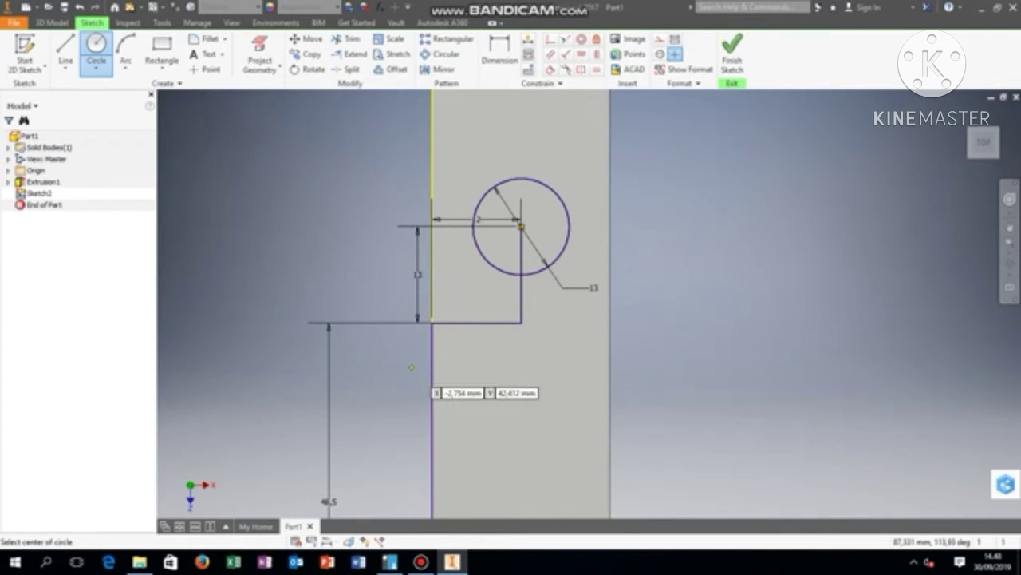
{"action": "left_click", "coordinate": [521, 323]}
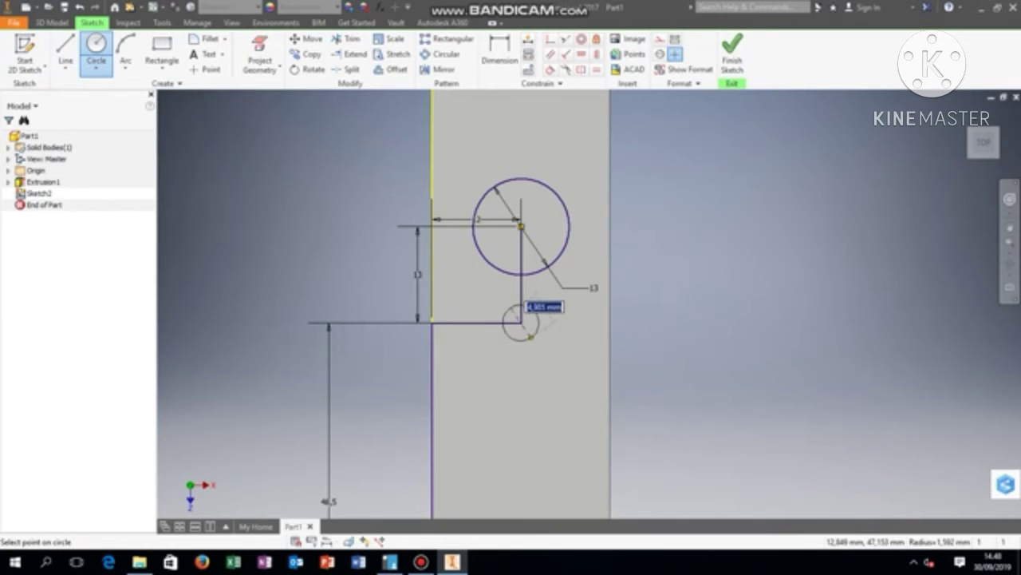
{"action": "type", "text": "13"}
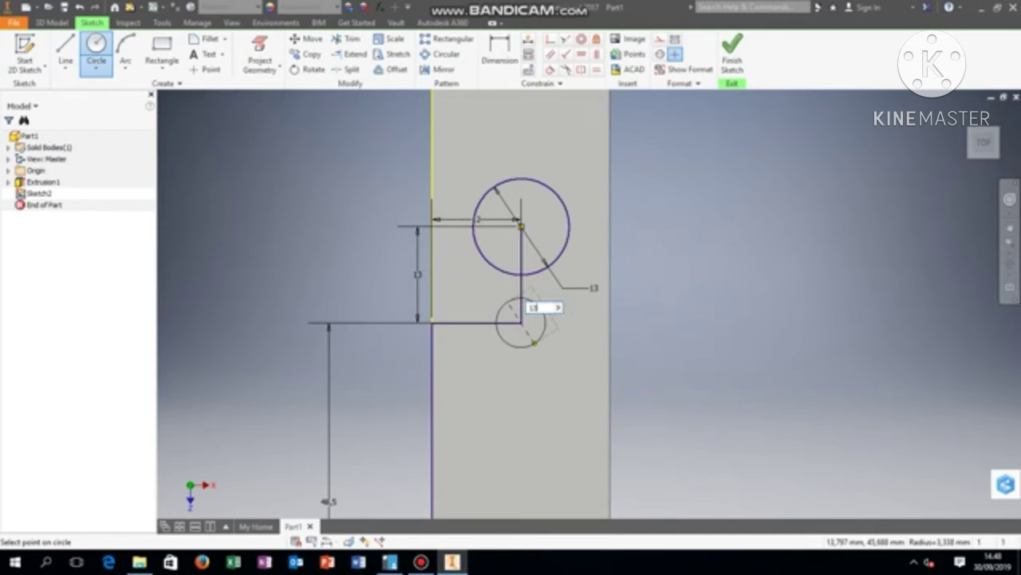
{"action": "key", "text": "Return"}
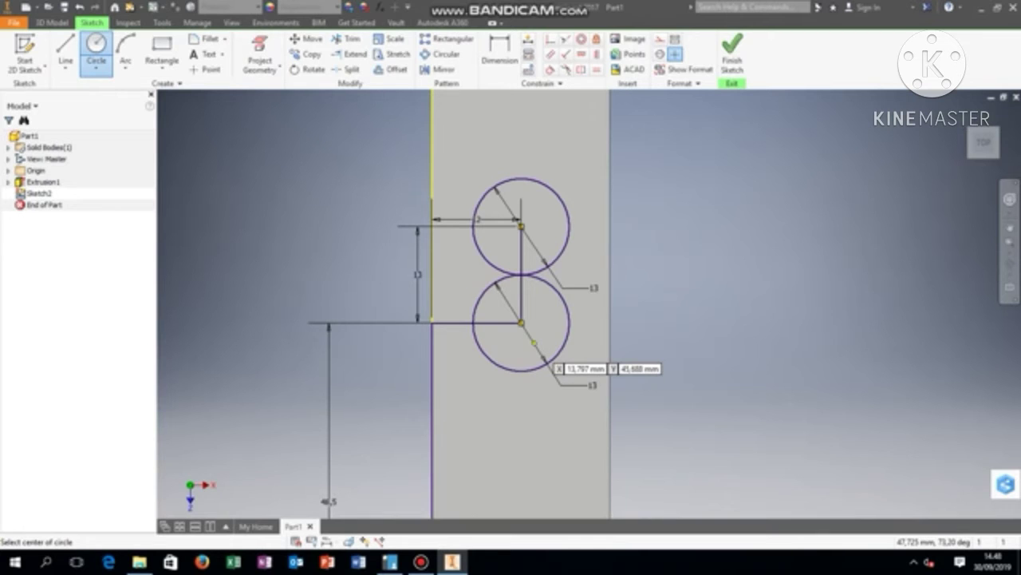
Connect the two circles with vertical lines joining their rightmost points and their leftmost points
{"action": "left_click", "coordinate": [66, 54]}
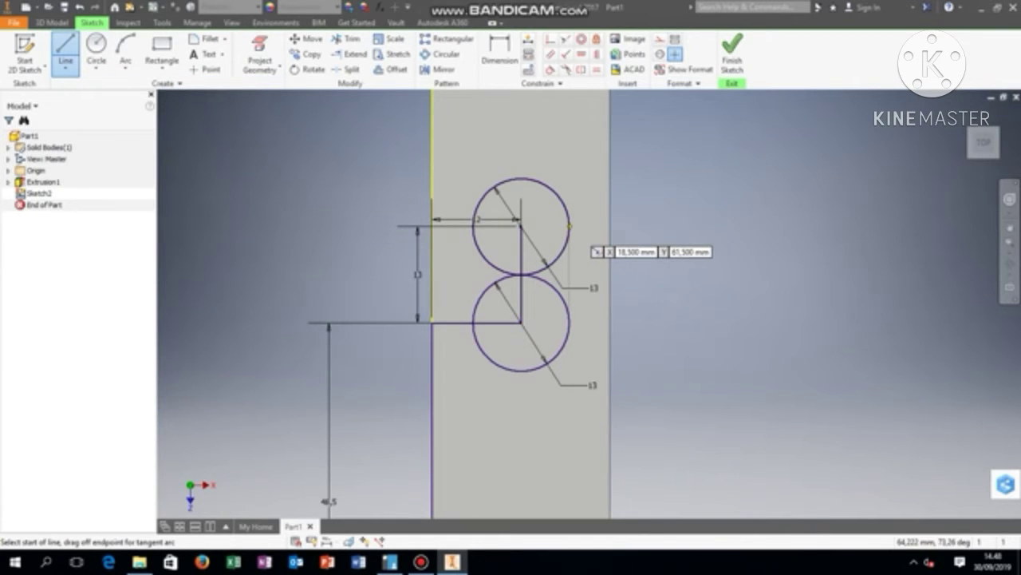
{"action": "left_click", "coordinate": [569, 226]}
{"action": "left_click", "coordinate": [569, 323]}
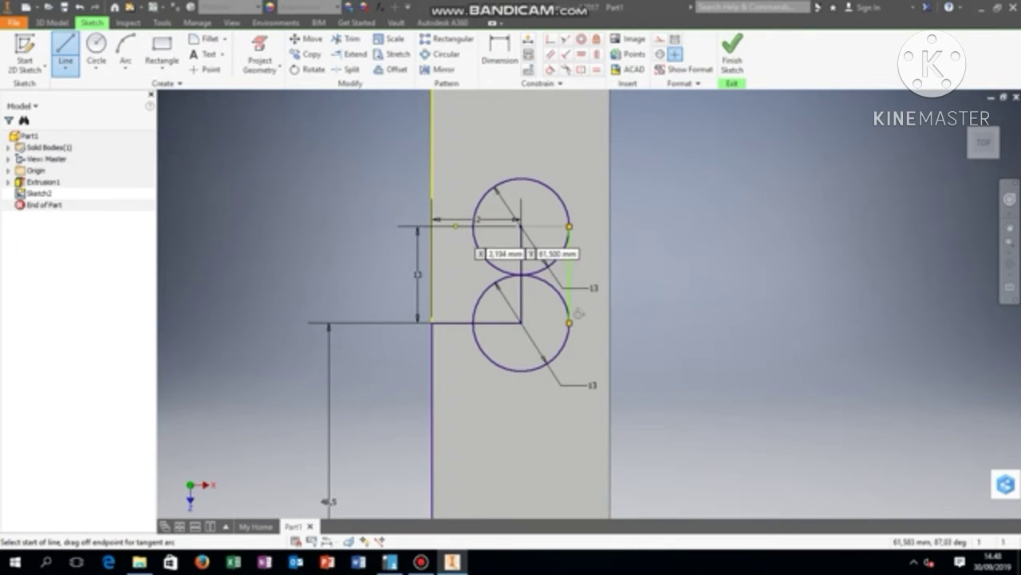
{"action": "left_click", "coordinate": [473, 226]}
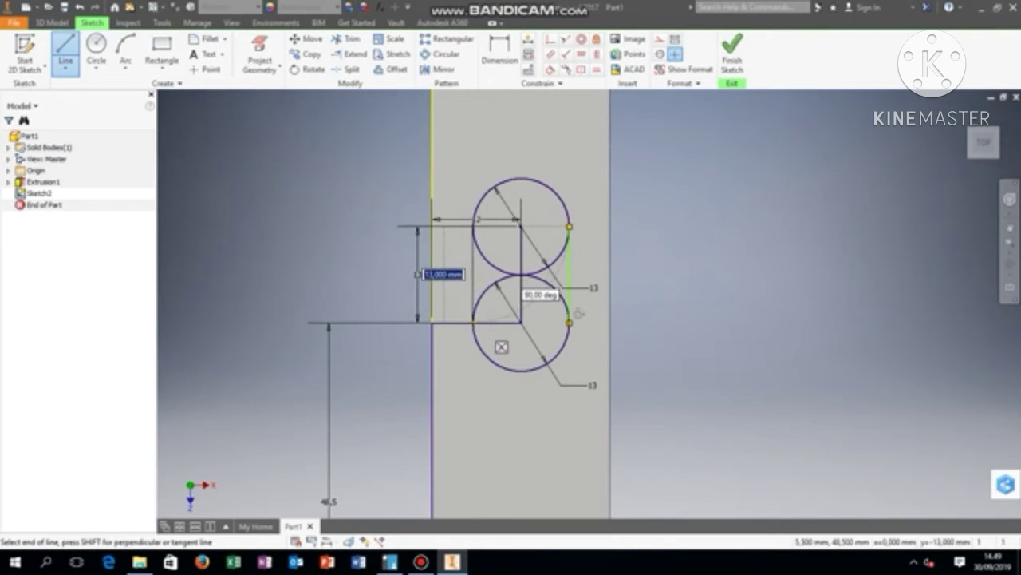
{"action": "left_click", "coordinate": [473, 323]}
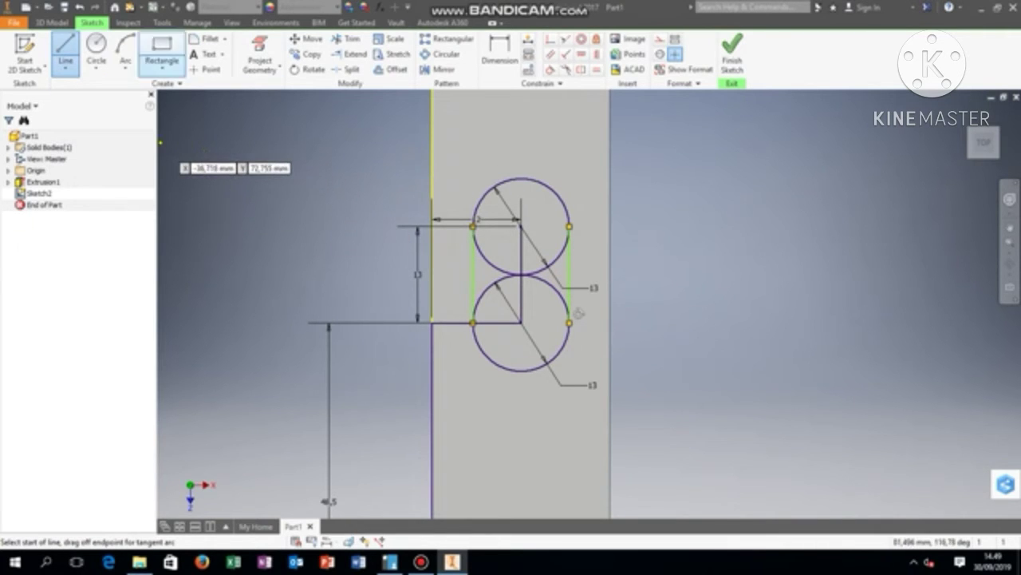
Trim the inner arcs of both circles to leave a slot outline, and finish the sketch
{"action": "left_click", "coordinate": [346, 38]}
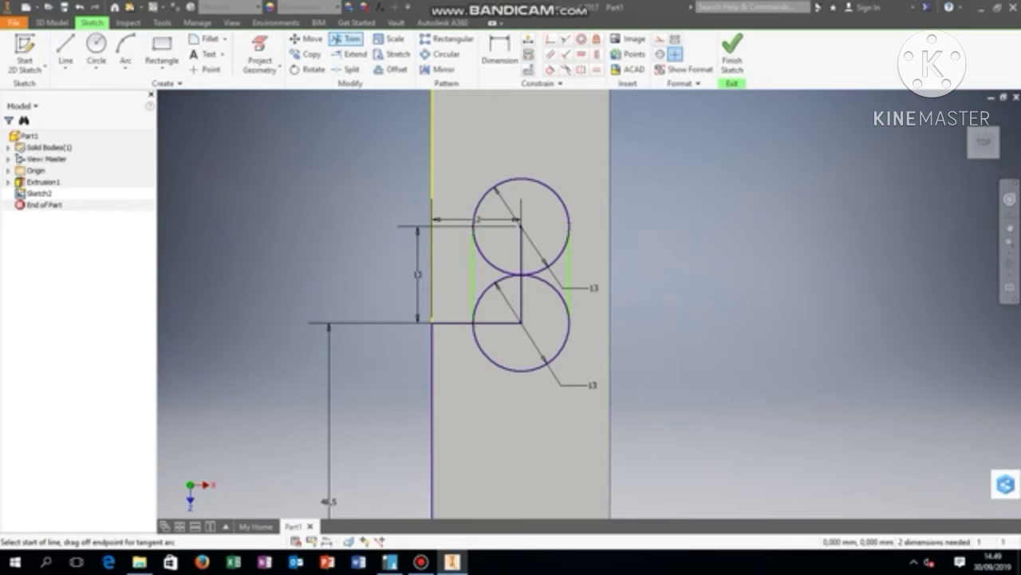
{"action": "left_click", "coordinate": [488, 263]}
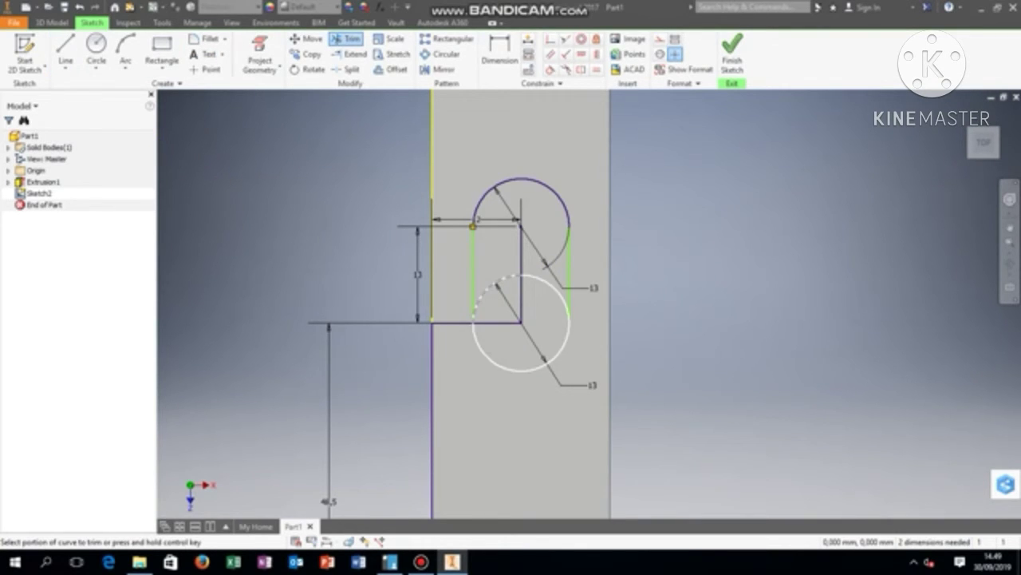
{"action": "left_click", "coordinate": [484, 293]}
{"action": "left_click", "coordinate": [554, 289]}
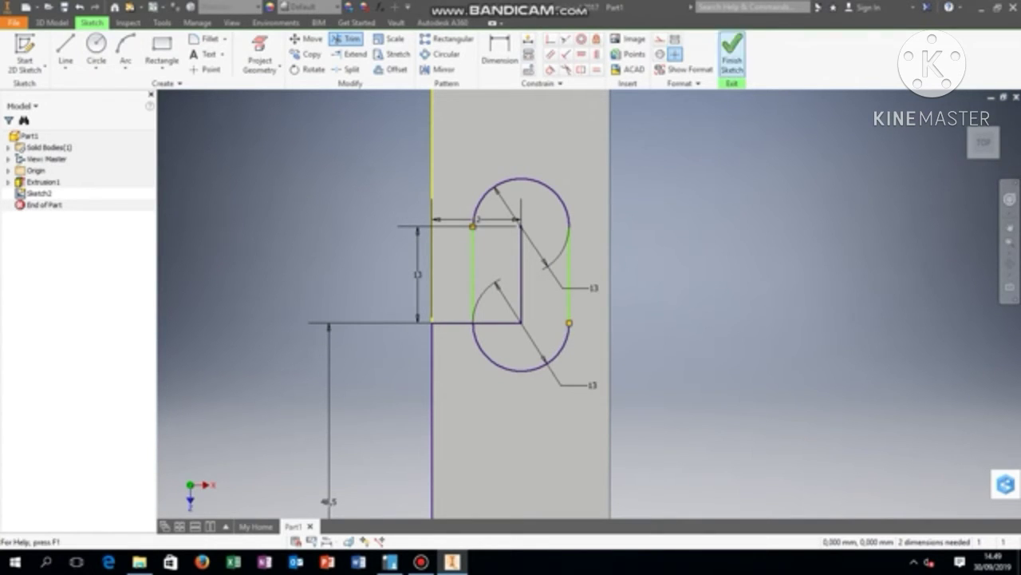
{"action": "left_click", "coordinate": [732, 54]}
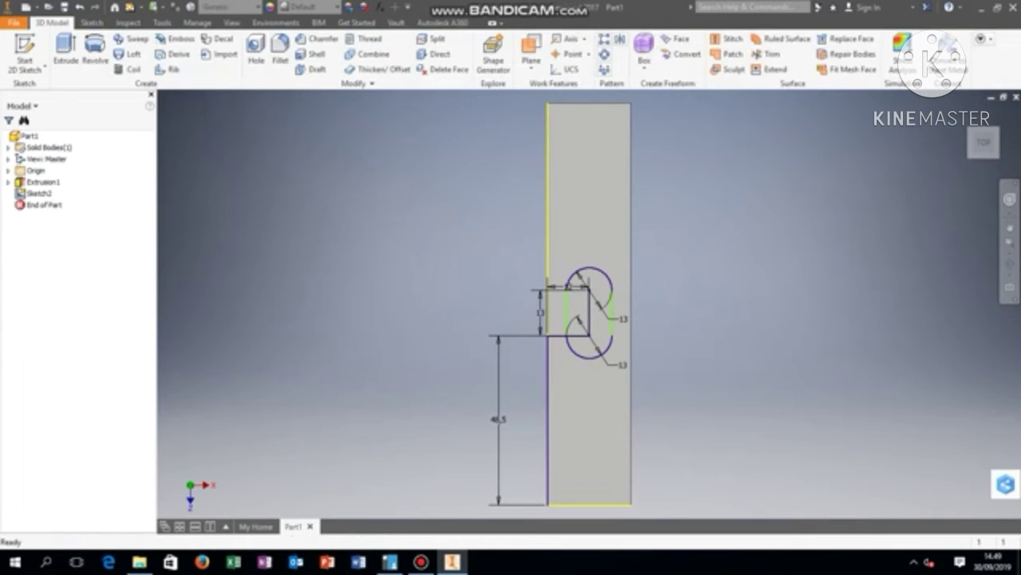
Cut the slot profile 24 mm deep through the bar with Extrude
{"action": "left_click", "coordinate": [65, 54]}
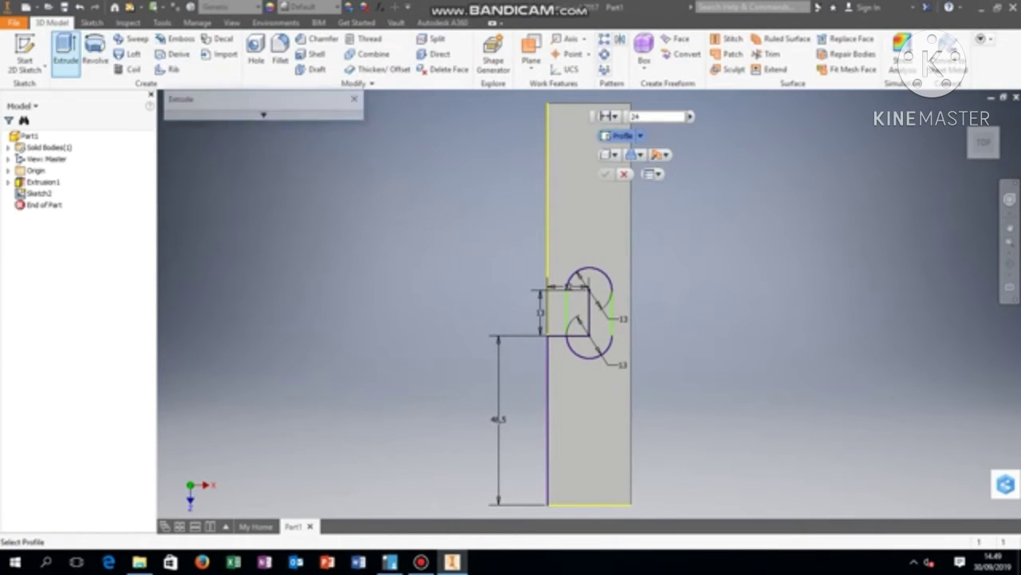
{"action": "left_click", "coordinate": [594, 320]}
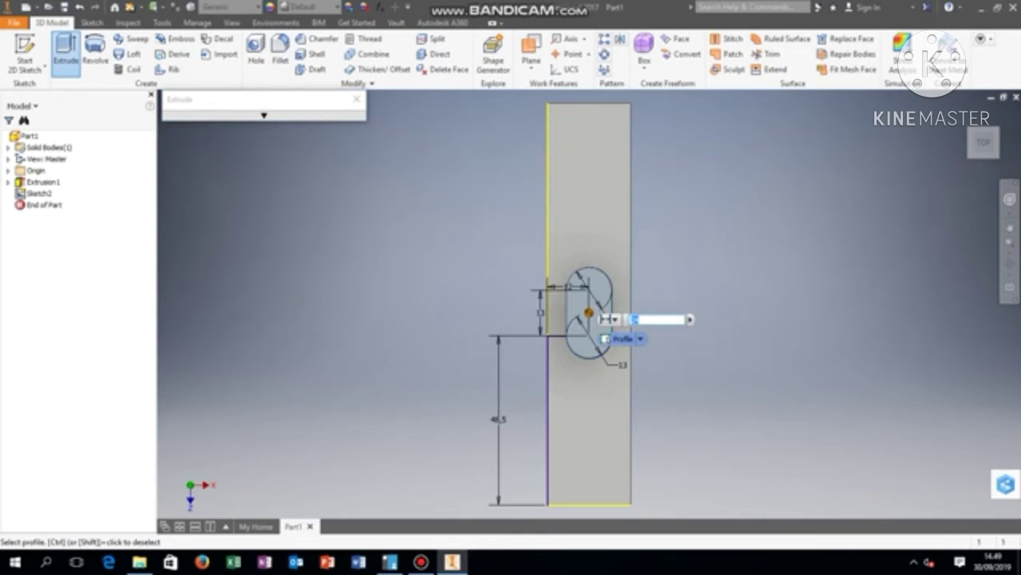
{"action": "mouse_move", "coordinate": [623, 365]}
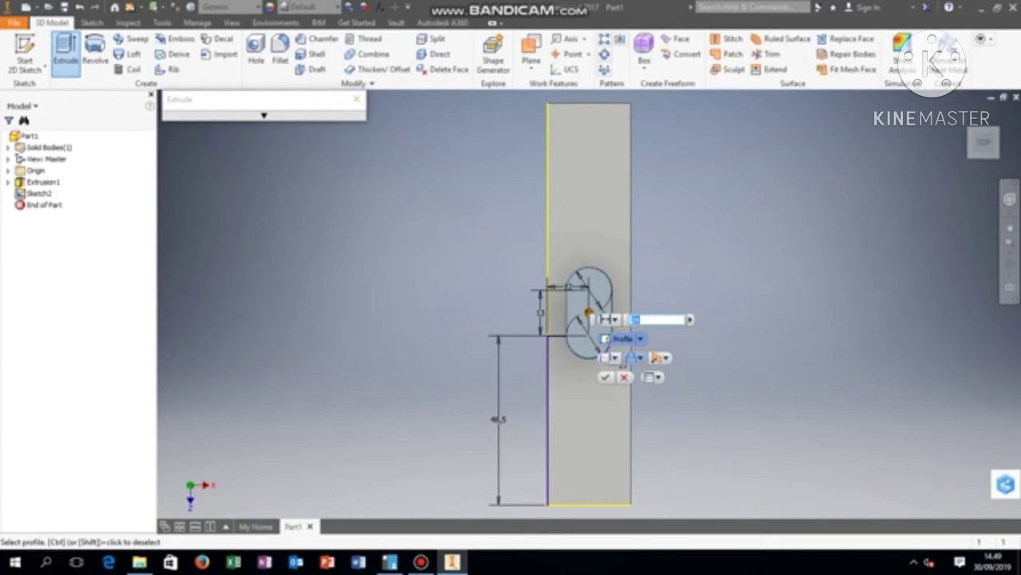
{"action": "type", "text": "24"}
{"action": "left_click", "coordinate": [631, 358]}
{"action": "left_click", "coordinate": [652, 388]}
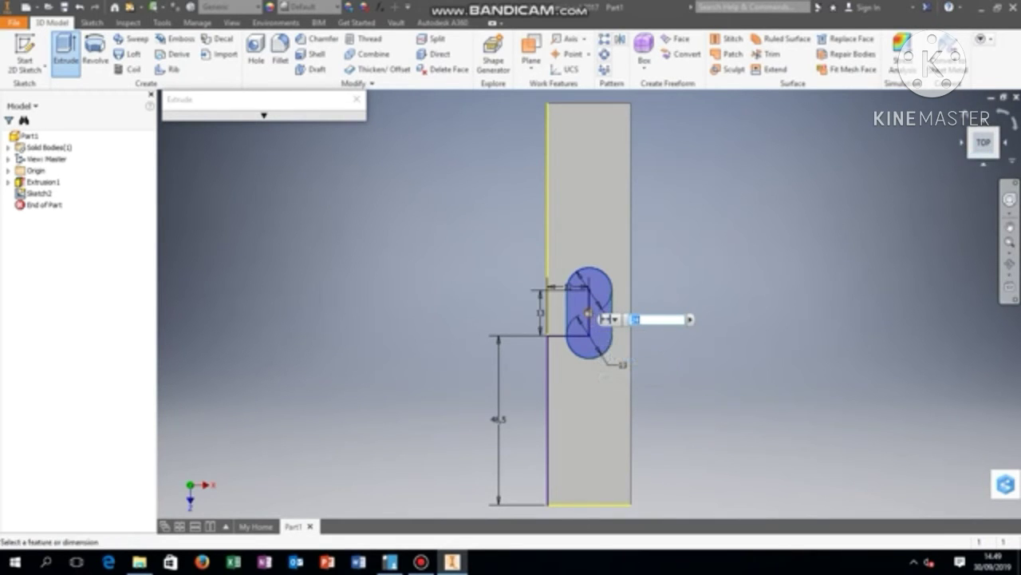
{"action": "left_click", "coordinate": [968, 143]}
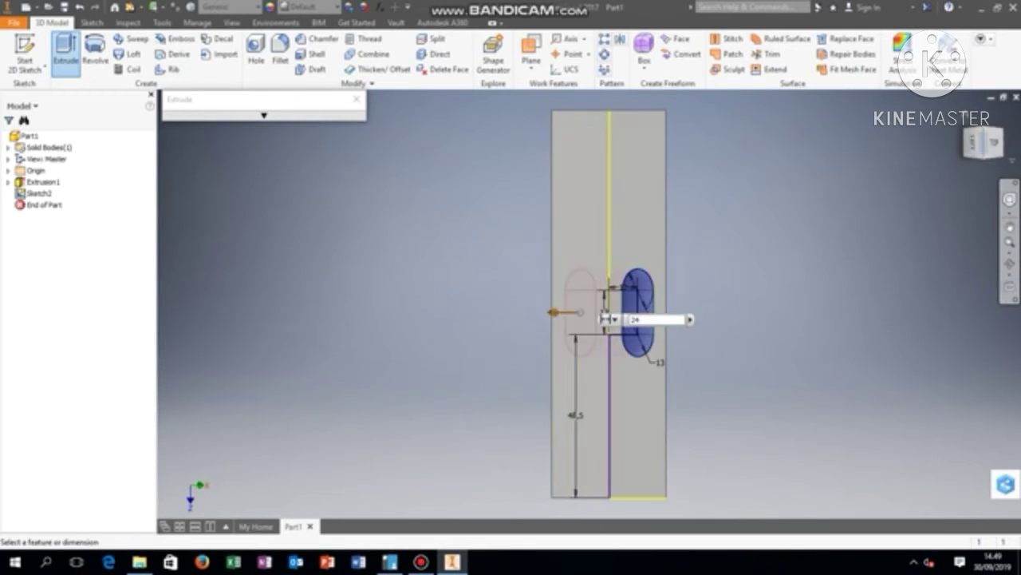
{"action": "mouse_move", "coordinate": [627, 320]}
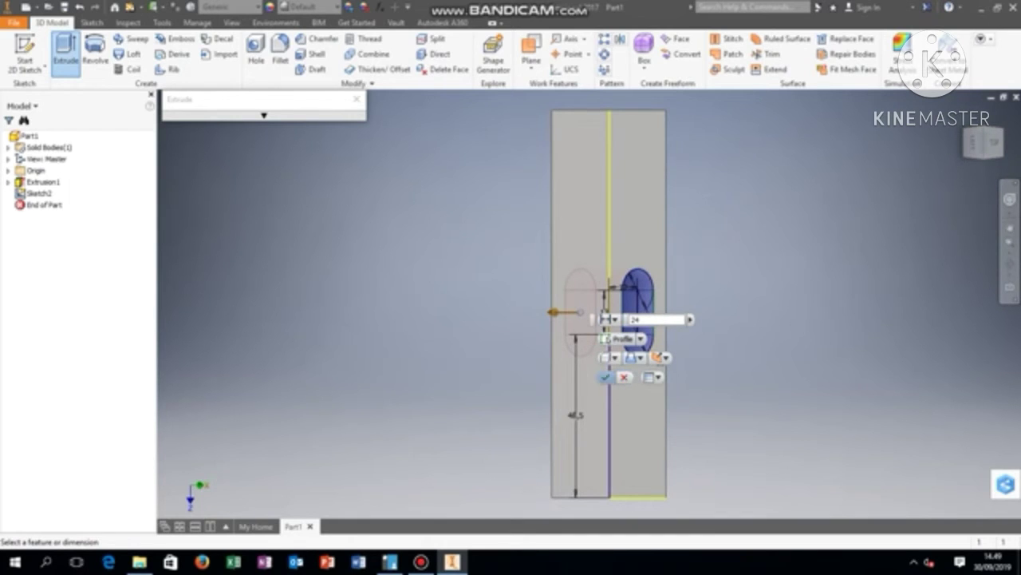
{"action": "left_click", "coordinate": [606, 375]}
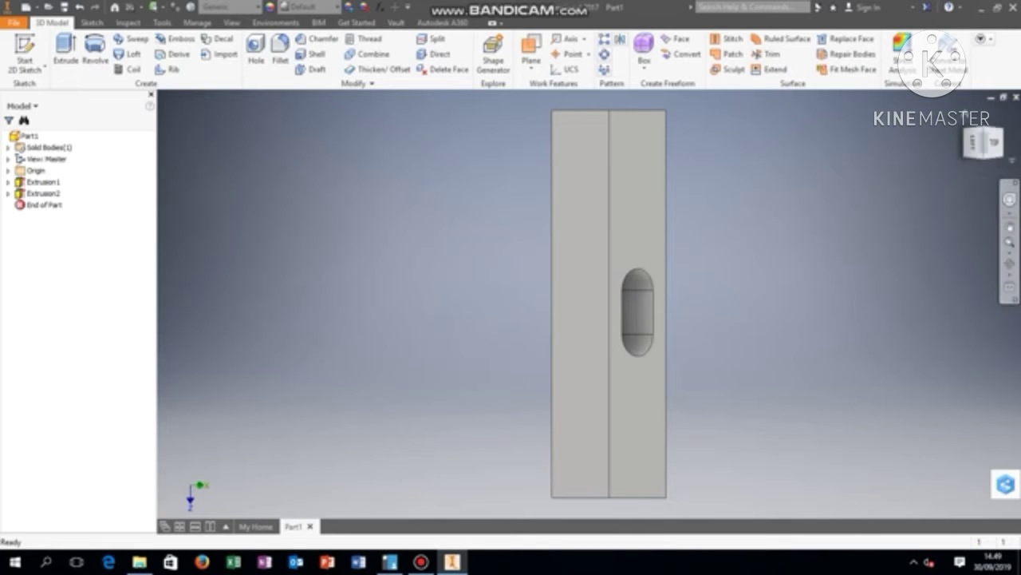
Start a new sketch on the bar's left side face
{"action": "left_click", "coordinate": [993, 142]}
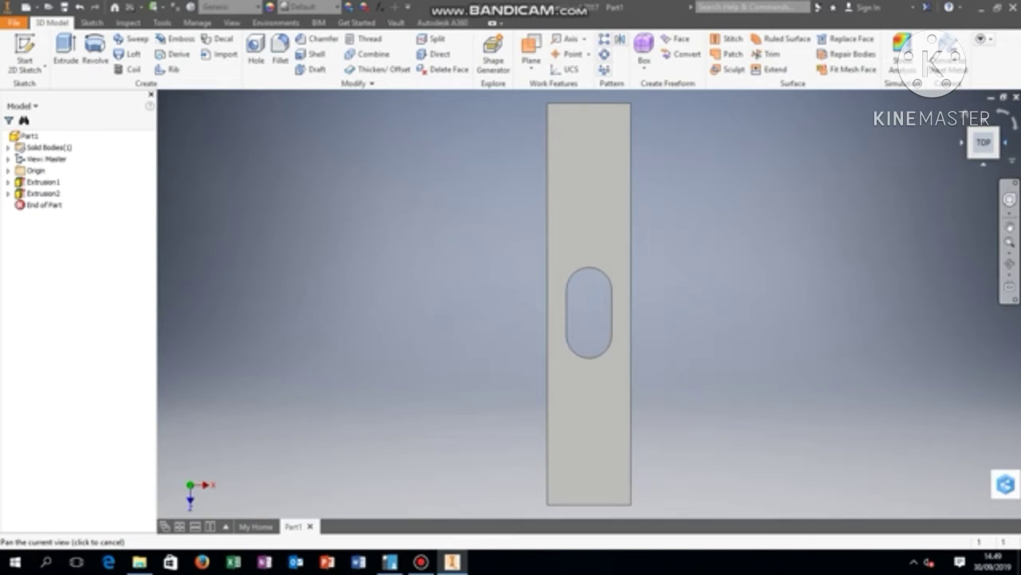
{"action": "left_click", "coordinate": [962, 142]}
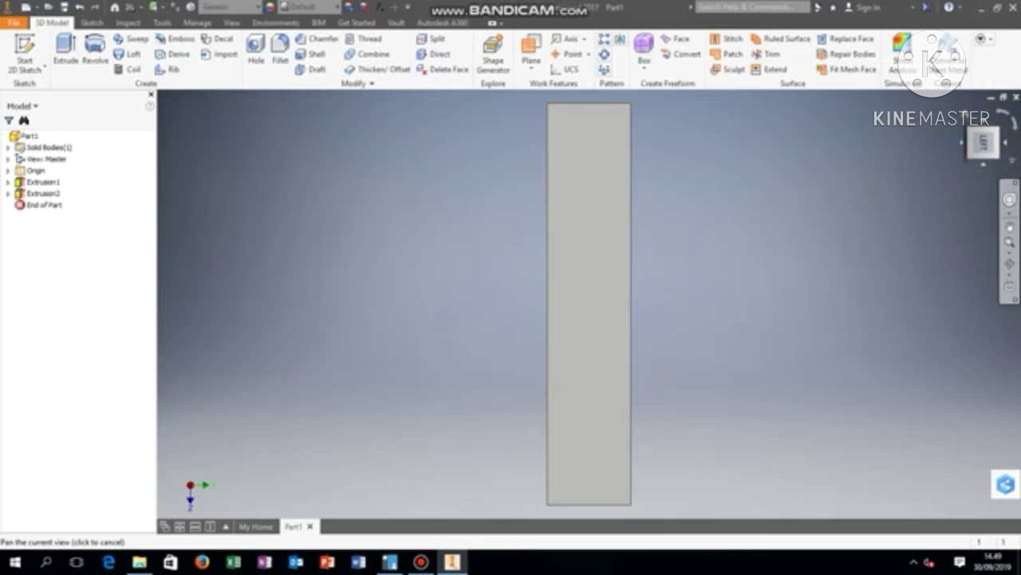
{"action": "key", "text": "Escape"}
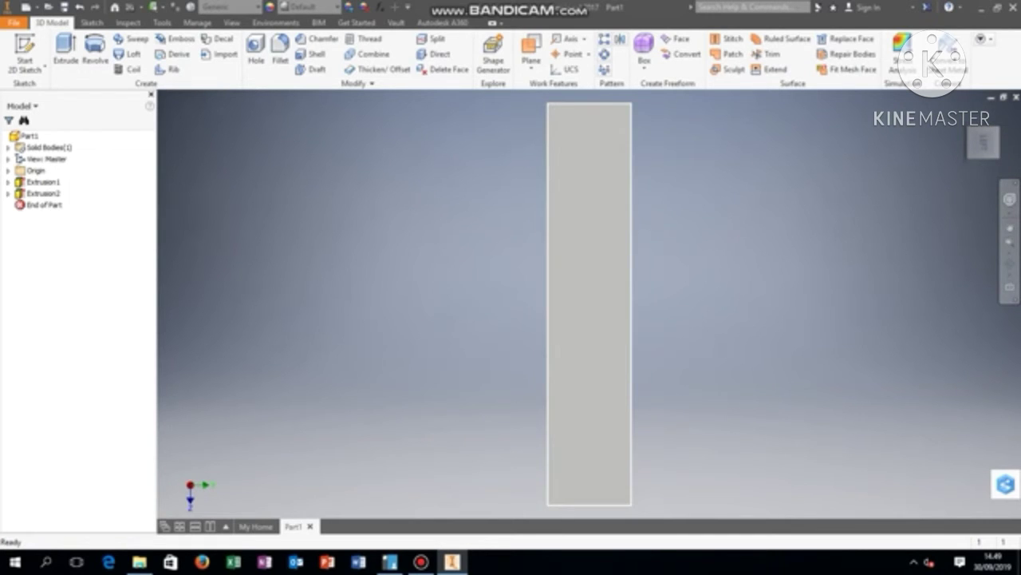
{"action": "left_click", "coordinate": [24, 56]}
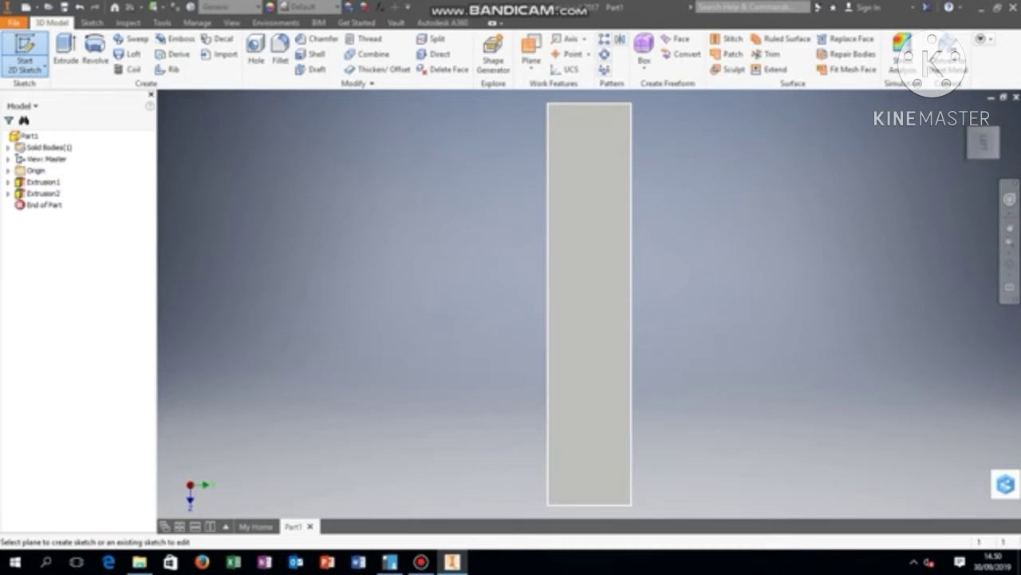
{"action": "left_click", "coordinate": [596, 208]}
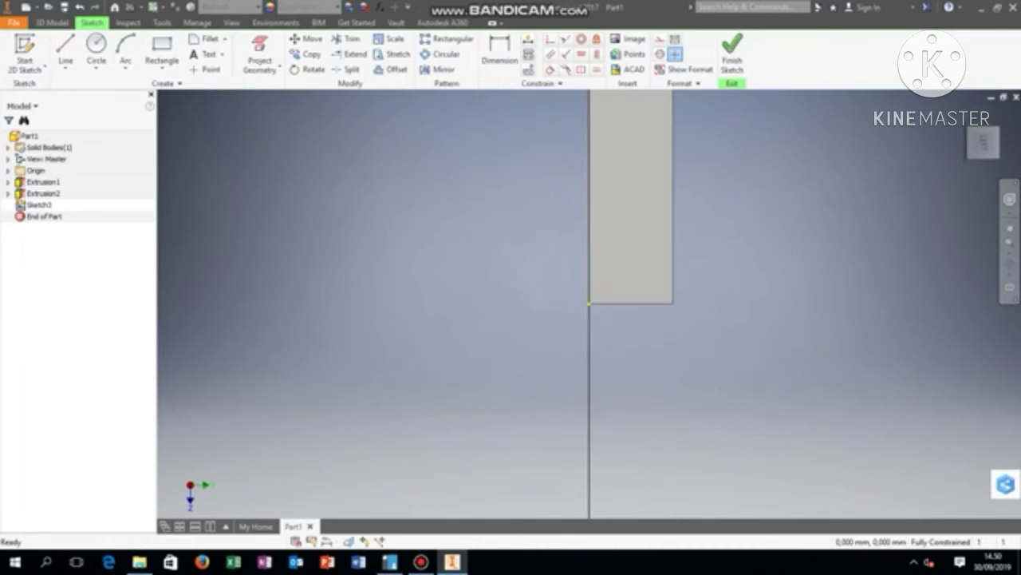
{"action": "scroll", "coordinate": [596, 207], "scroll_direction": "up", "scroll_amount": 5}
{"action": "scroll", "coordinate": [598, 209], "scroll_direction": "down", "scroll_amount": 5}
{"action": "middle_click_drag", "start_coordinate": [598, 209], "coordinate": [534, 373]}
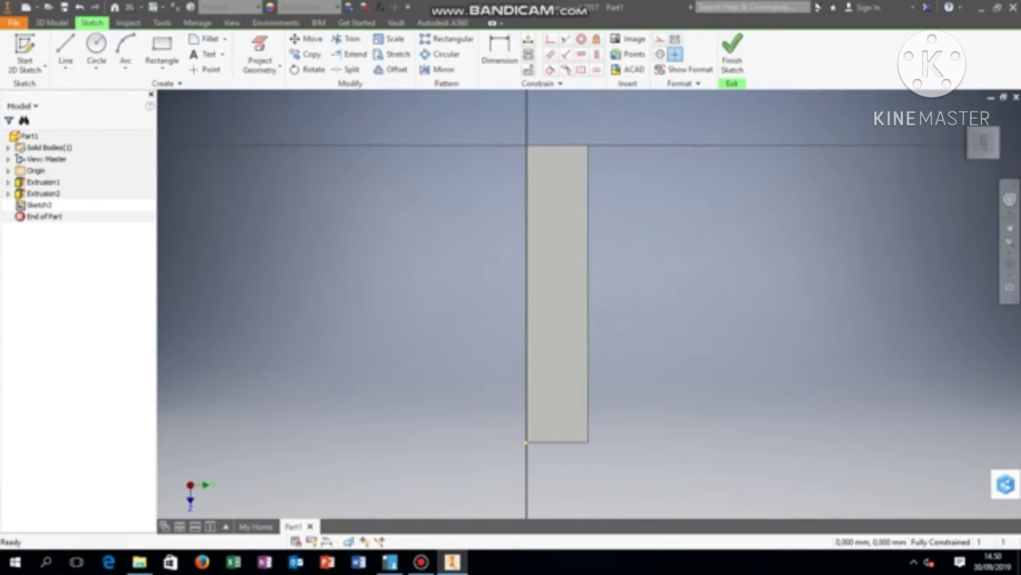
Draw a 45 mm vertical line down the face's right edge from its upper right corner
{"action": "left_click", "coordinate": [67, 52]}
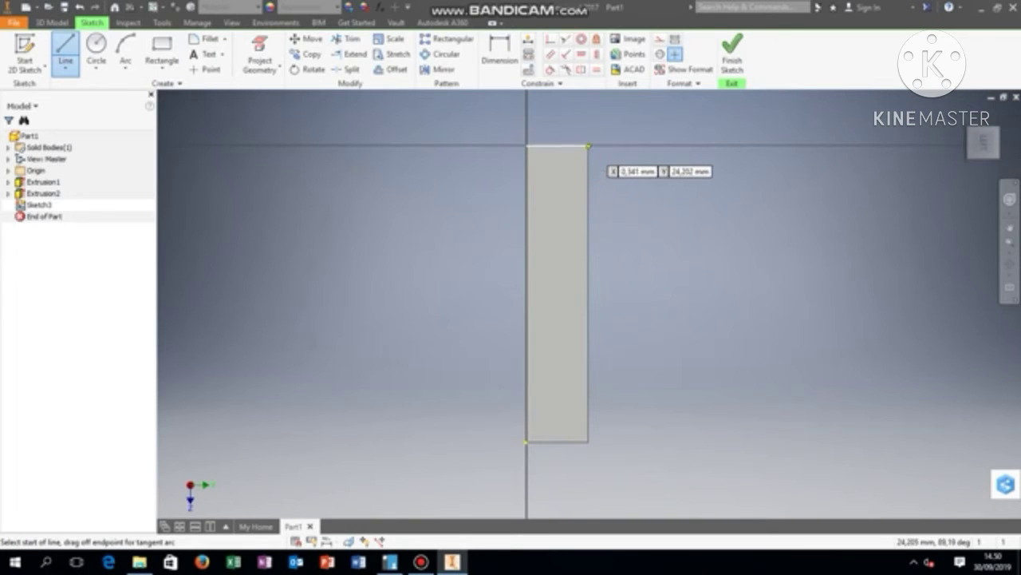
{"action": "left_click", "coordinate": [588, 145]}
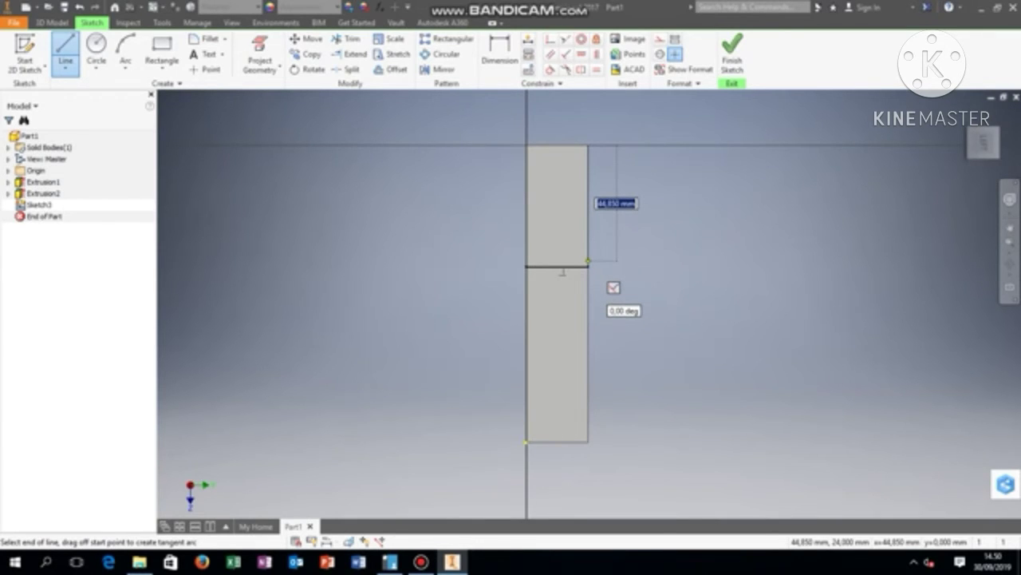
{"action": "type", "text": "40"}
{"action": "key", "text": "Return"}
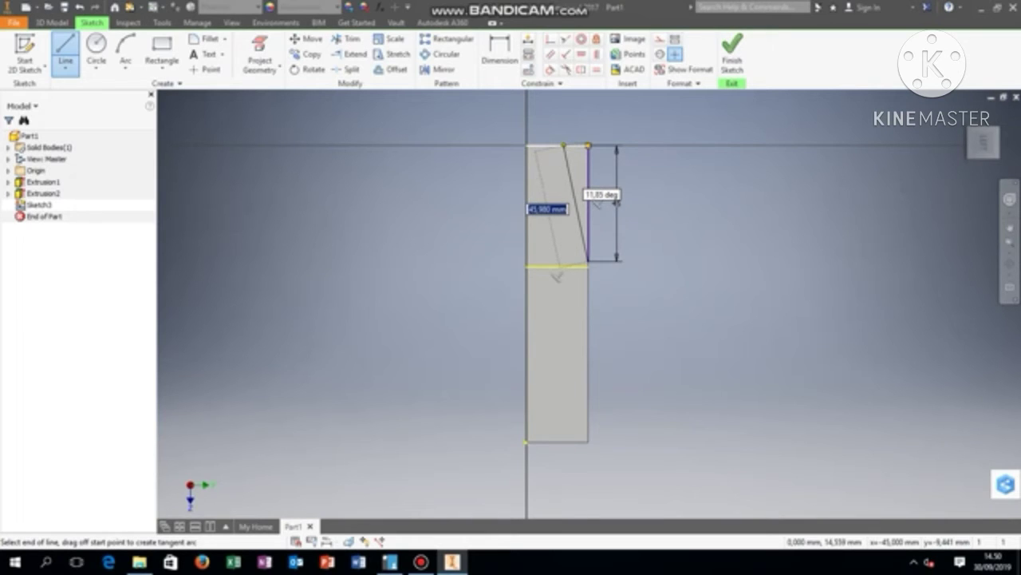
Draw a line at 12° from the 45 mm line's lower end to the upper edge, closing the triangle along that edge
{"action": "key", "text": "Tab"}
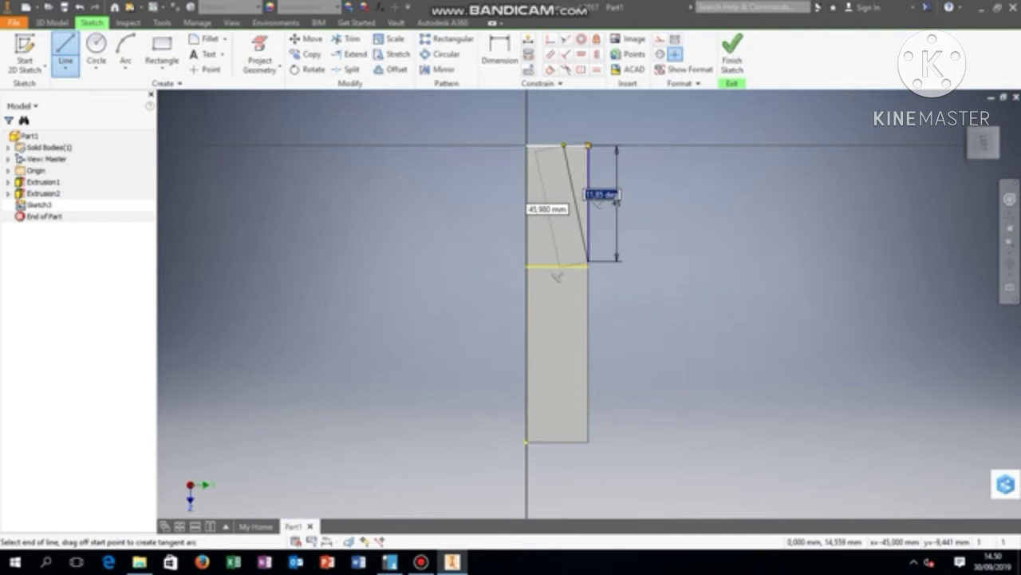
{"action": "key", "text": "Return"}
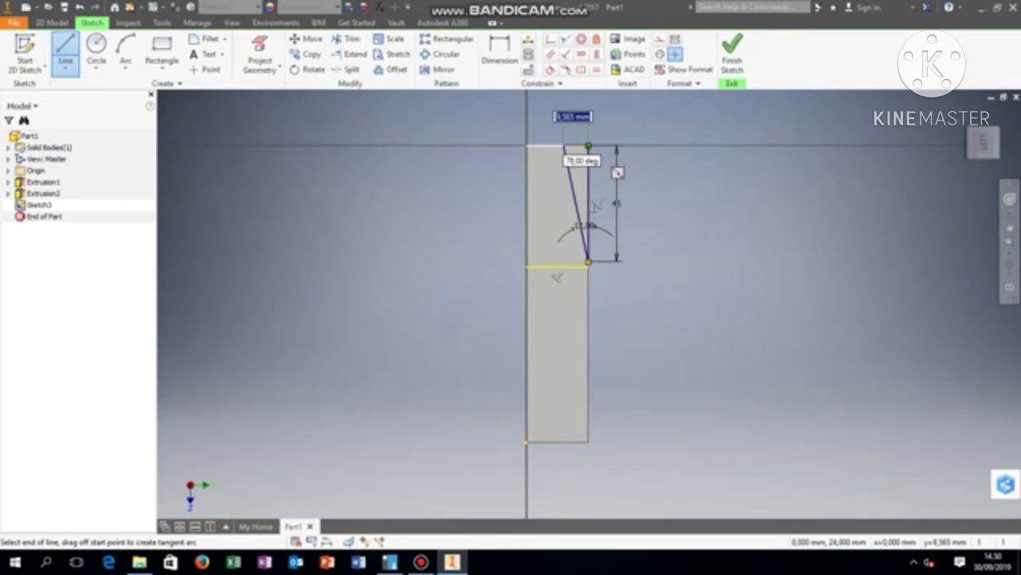
{"action": "left_click", "coordinate": [564, 145]}
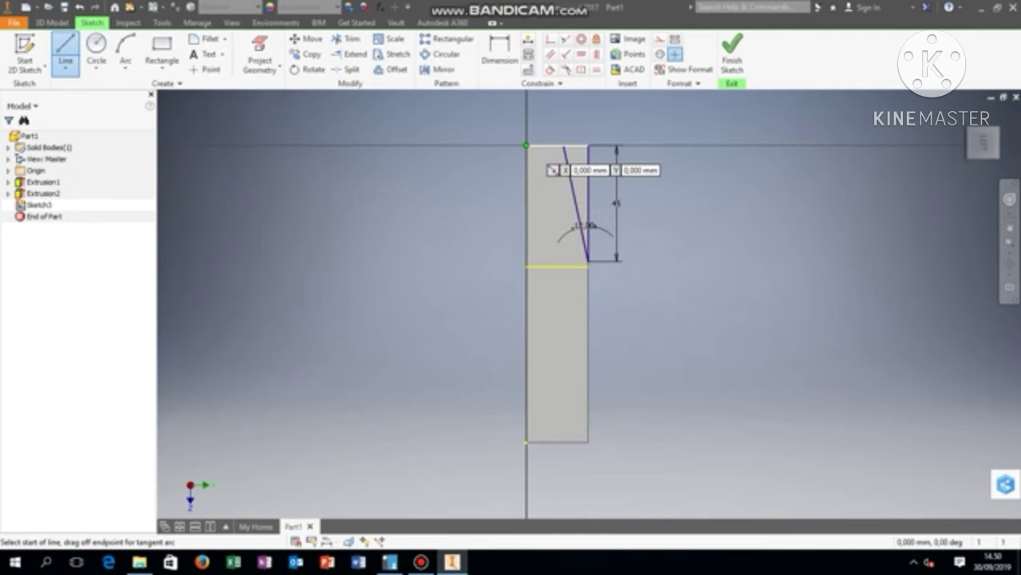
Draw a mirrored closed triangle at the face's upper left corner with a 45 mm vertical side and a 12° sloping side, and finish the sketch
{"action": "left_click", "coordinate": [526, 145]}
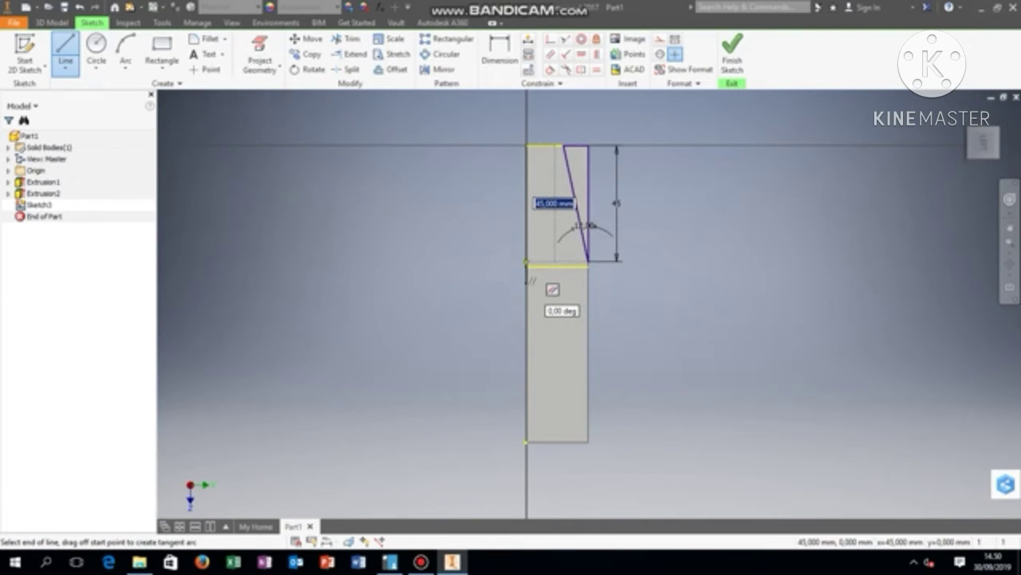
{"action": "left_click", "coordinate": [526, 260]}
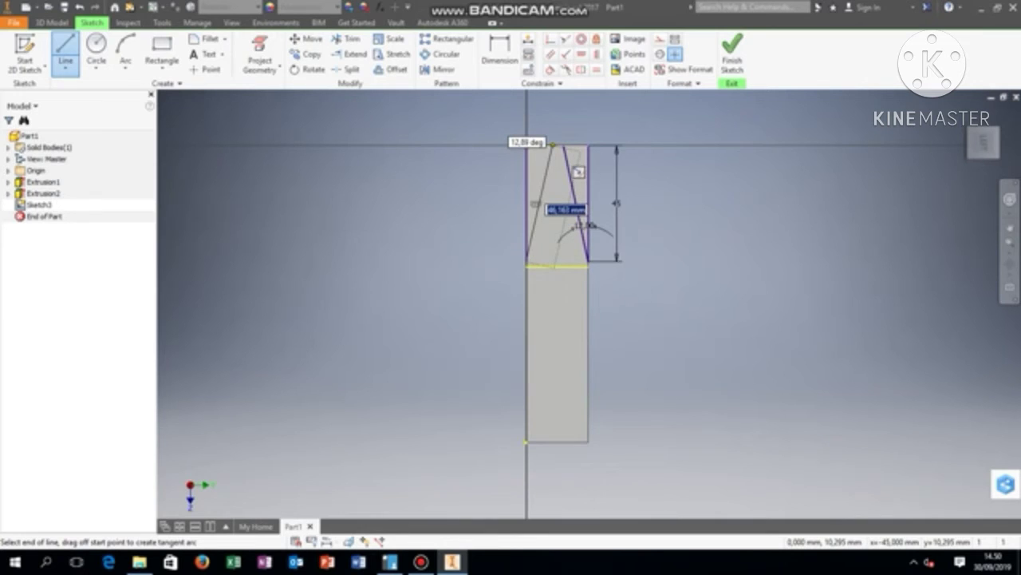
{"action": "key", "text": "Tab"}
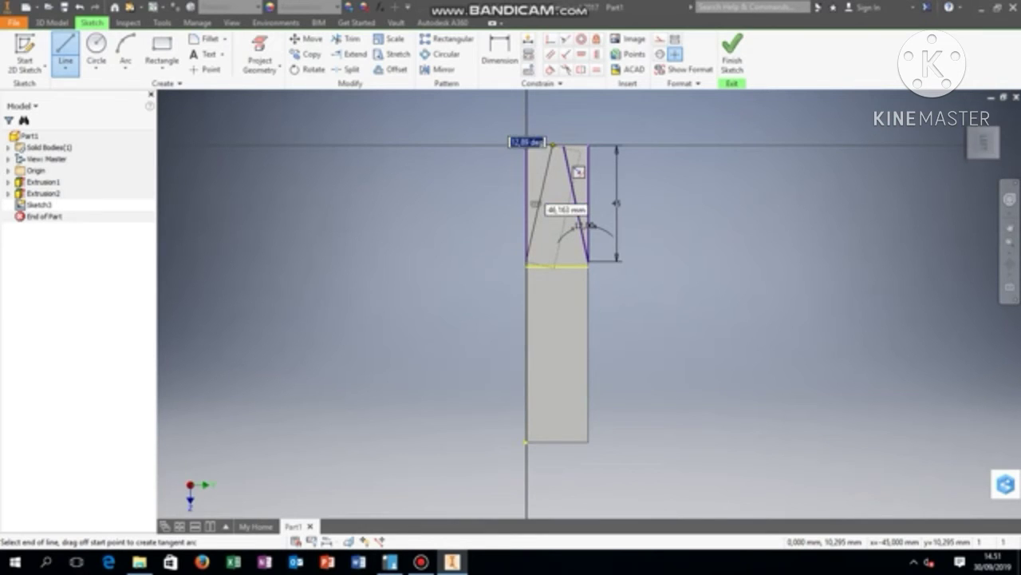
{"action": "type", "text": "12"}
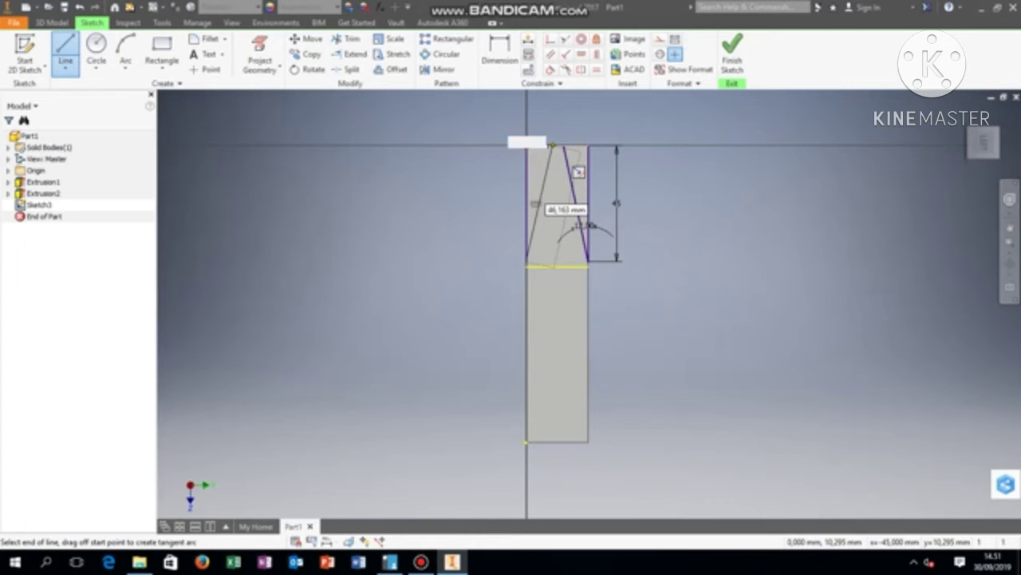
{"action": "key", "text": "Tab"}
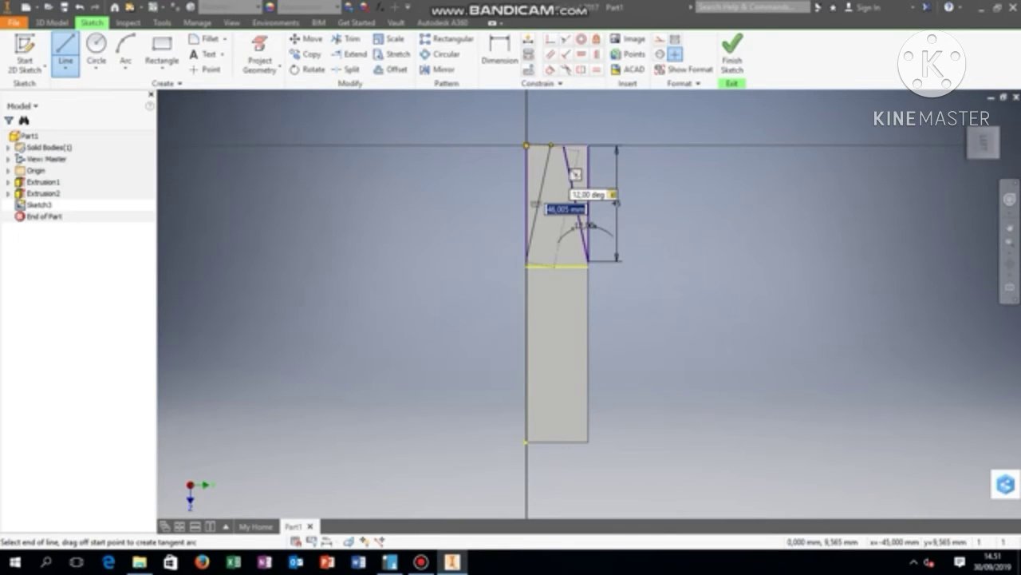
{"action": "left_click", "coordinate": [550, 145]}
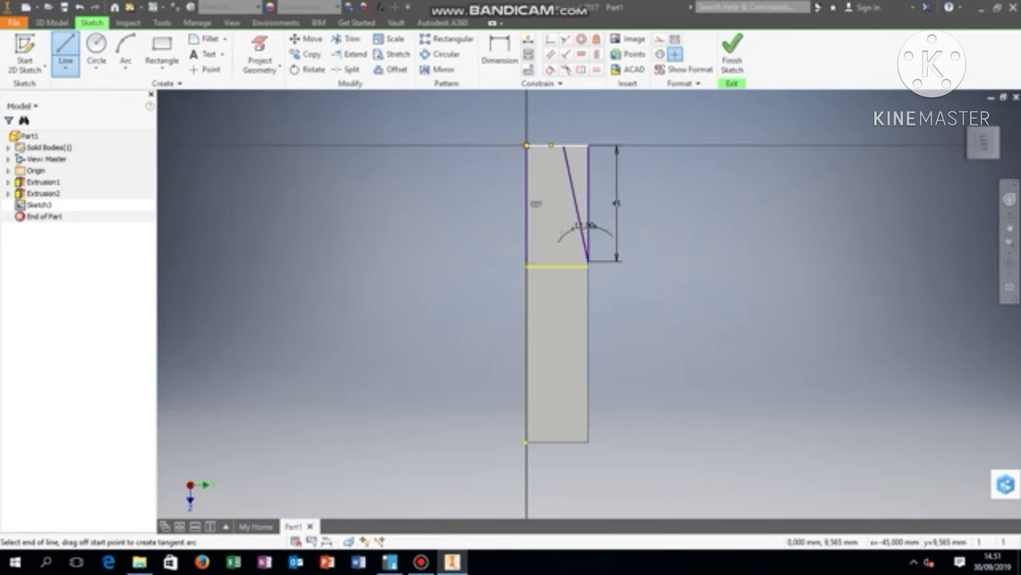
{"action": "left_click", "coordinate": [527, 145]}
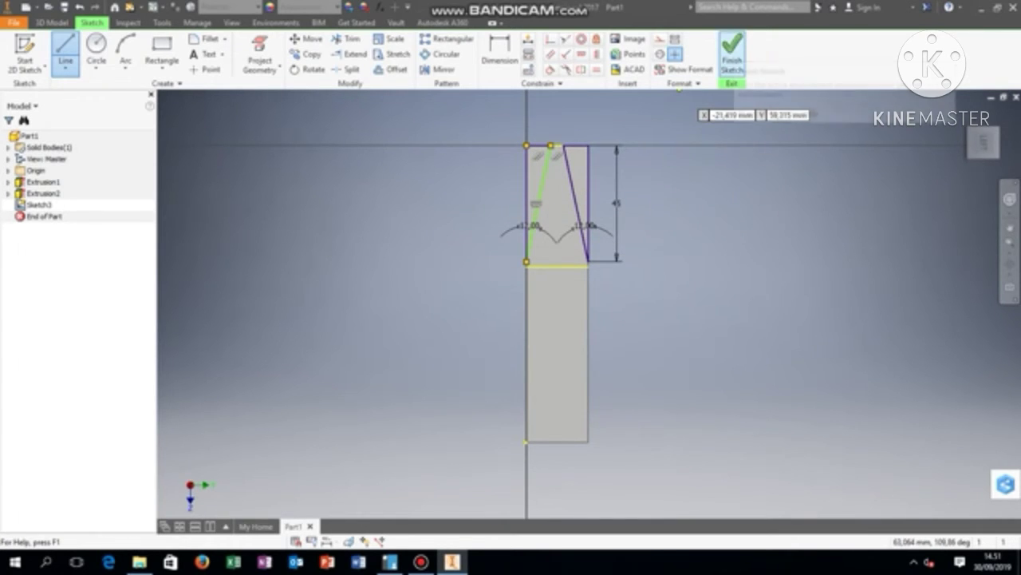
{"action": "left_click", "coordinate": [731, 54]}
{"action": "left_click", "coordinate": [732, 56]}
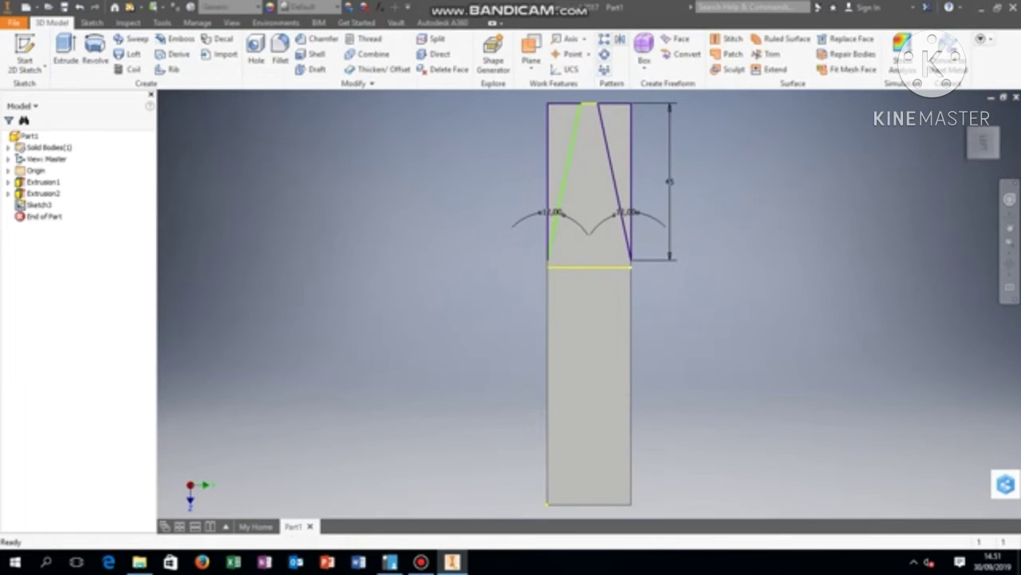
Cut both corner triangles 24 mm deep with Extrude to taper the upper end of the bar
{"action": "left_click", "coordinate": [66, 56]}
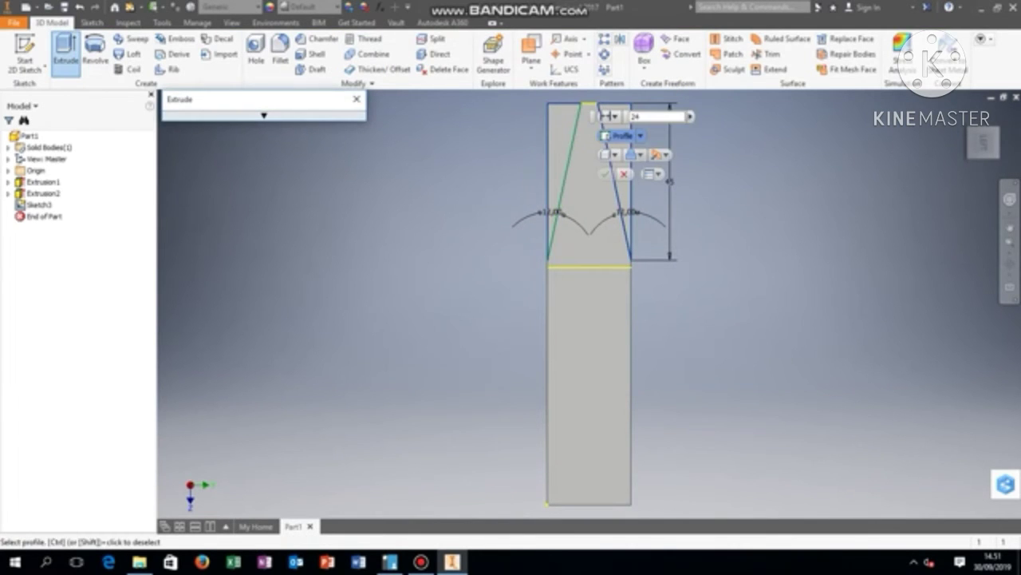
{"action": "left_click", "coordinate": [558, 156]}
{"action": "type", "text": "24"}
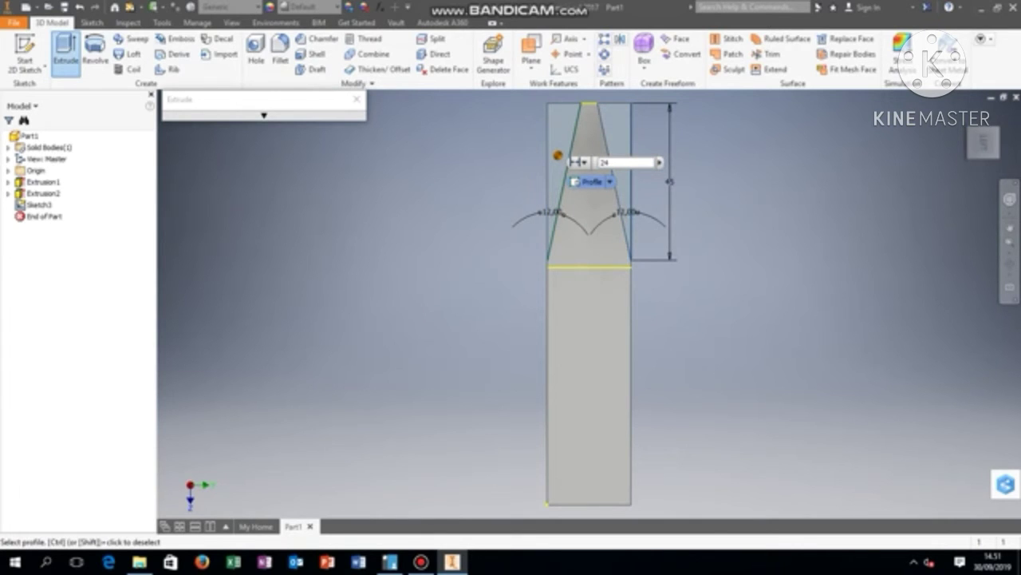
{"action": "left_click", "coordinate": [635, 200]}
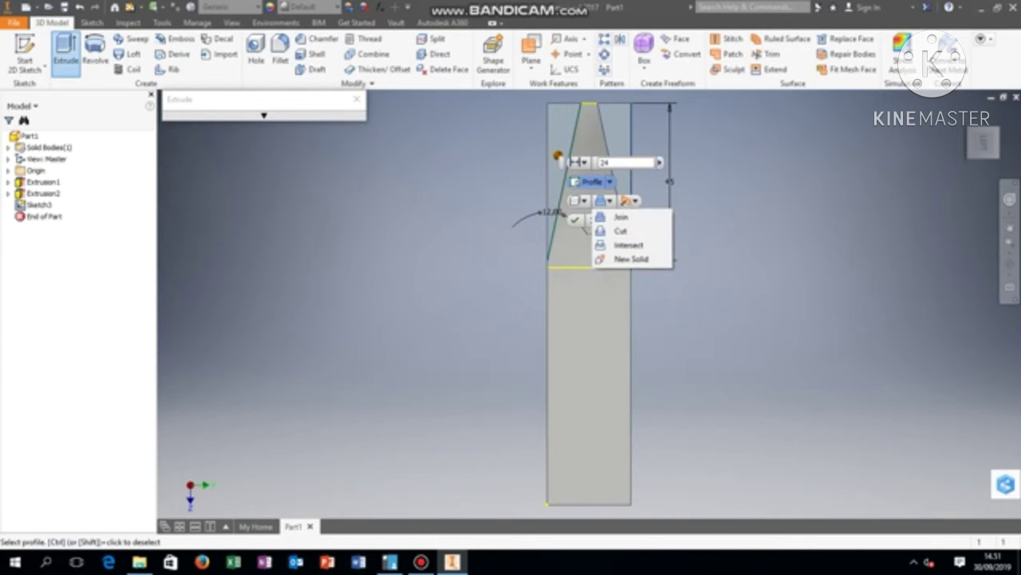
{"action": "left_click", "coordinate": [616, 231]}
{"action": "middle_click_drag", "start_coordinate": [558, 155], "coordinate": [558, 155]}
{"action": "left_click", "coordinate": [969, 144]}
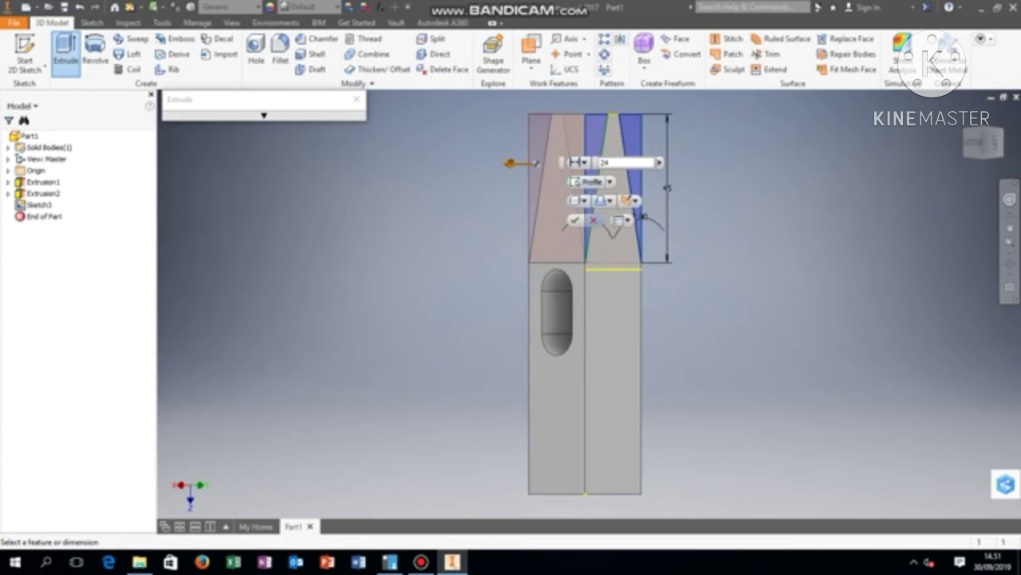
{"action": "key", "text": "Return"}
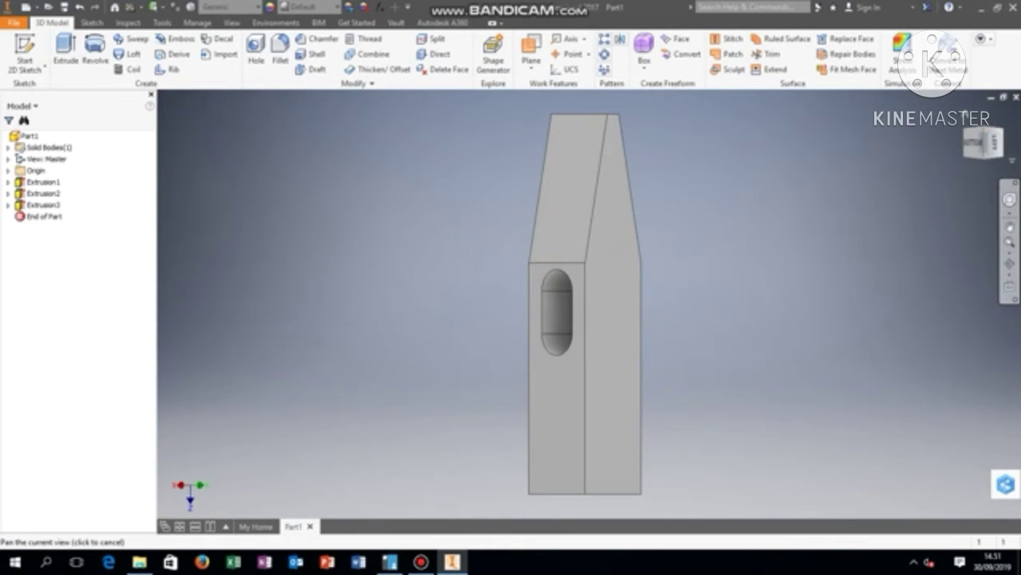
Chamfer the two short edges of the narrow face at the tapered tip with a 5 mm distance
{"action": "left_click", "coordinate": [993, 142]}
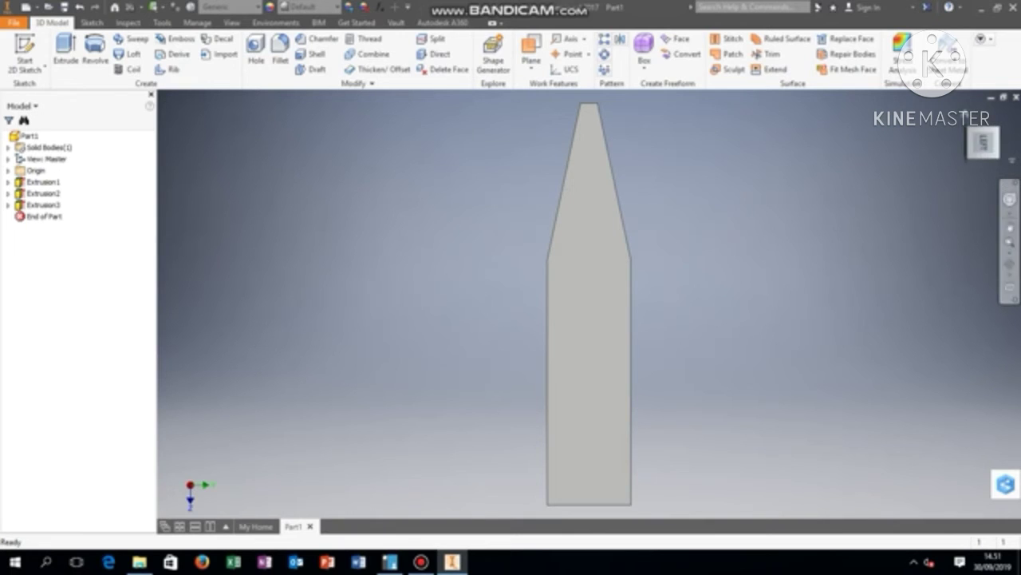
{"action": "left_click", "coordinate": [1005, 142]}
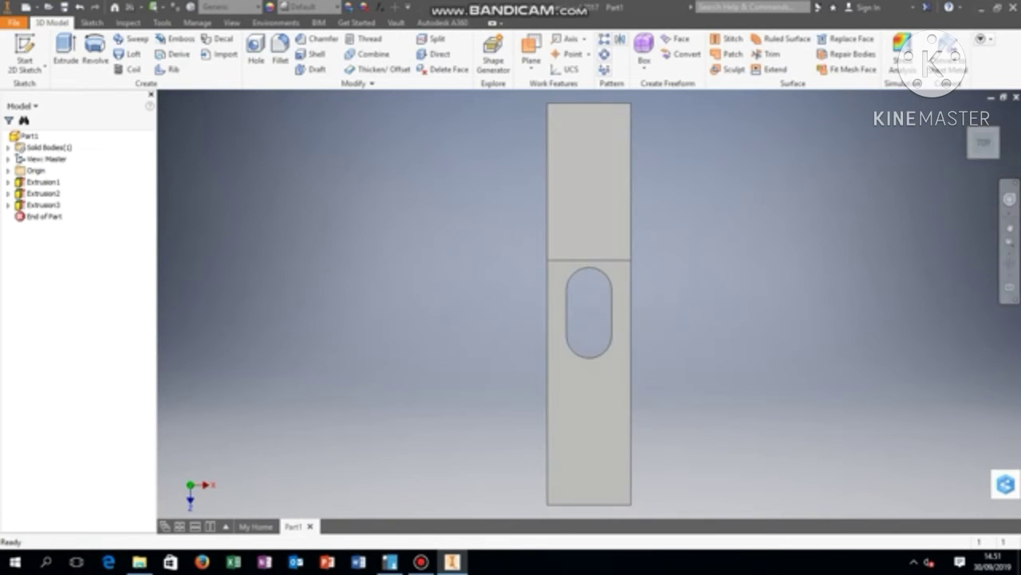
{"action": "left_click", "coordinate": [983, 164]}
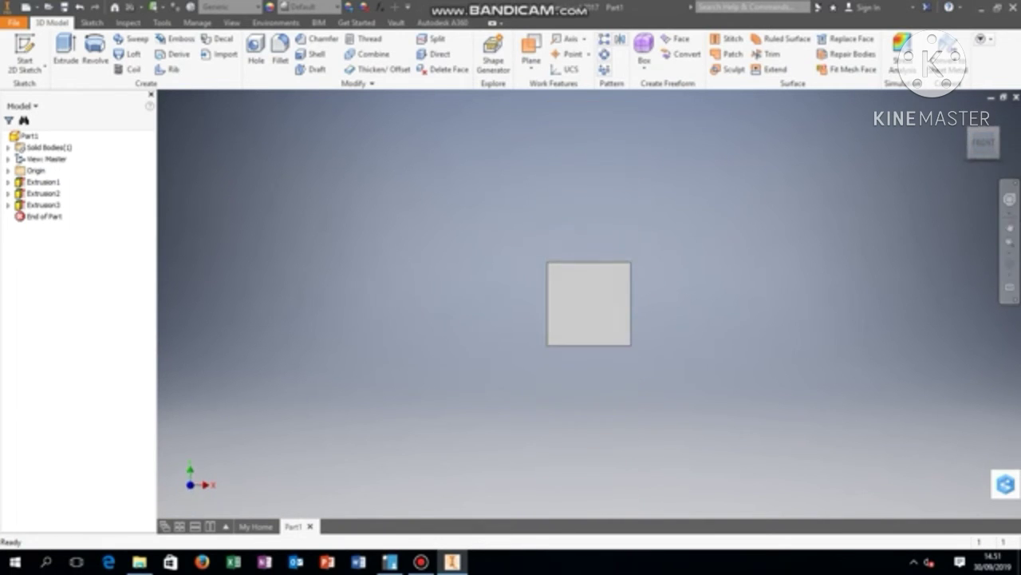
{"action": "left_click", "coordinate": [961, 142]}
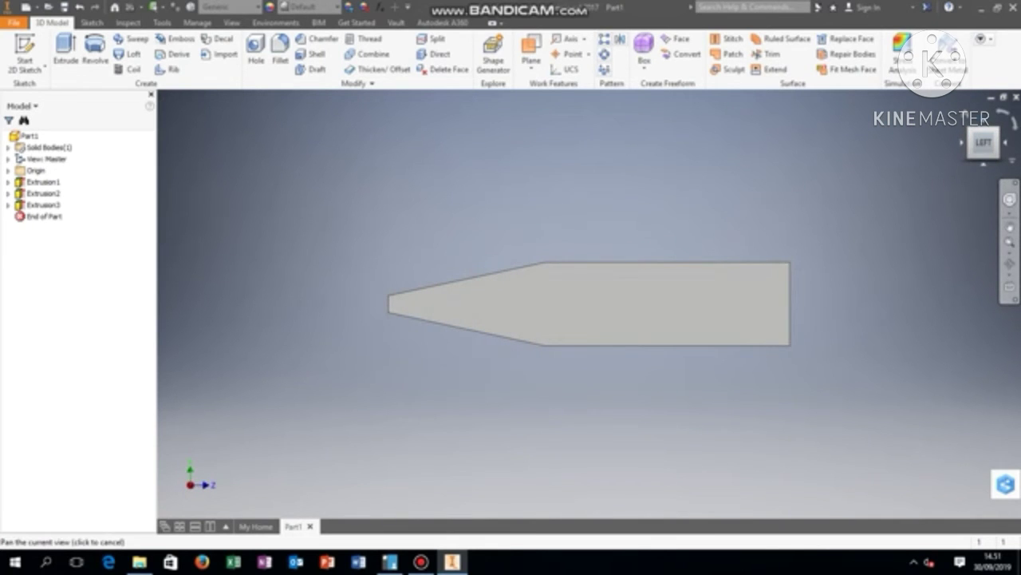
{"action": "left_click", "coordinate": [983, 129]}
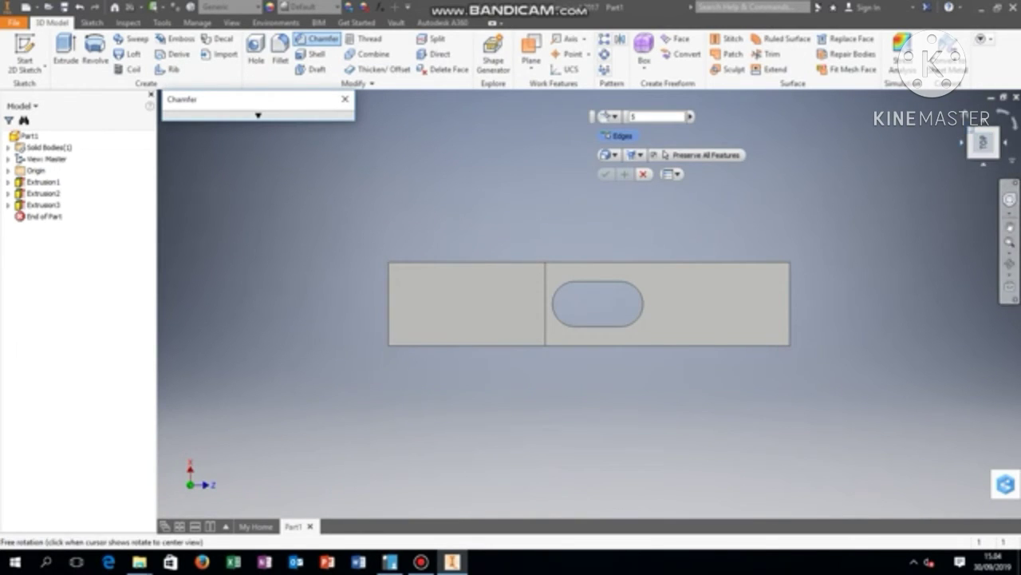
{"action": "left_click", "coordinate": [973, 131]}
{"action": "key", "text": "F6"}
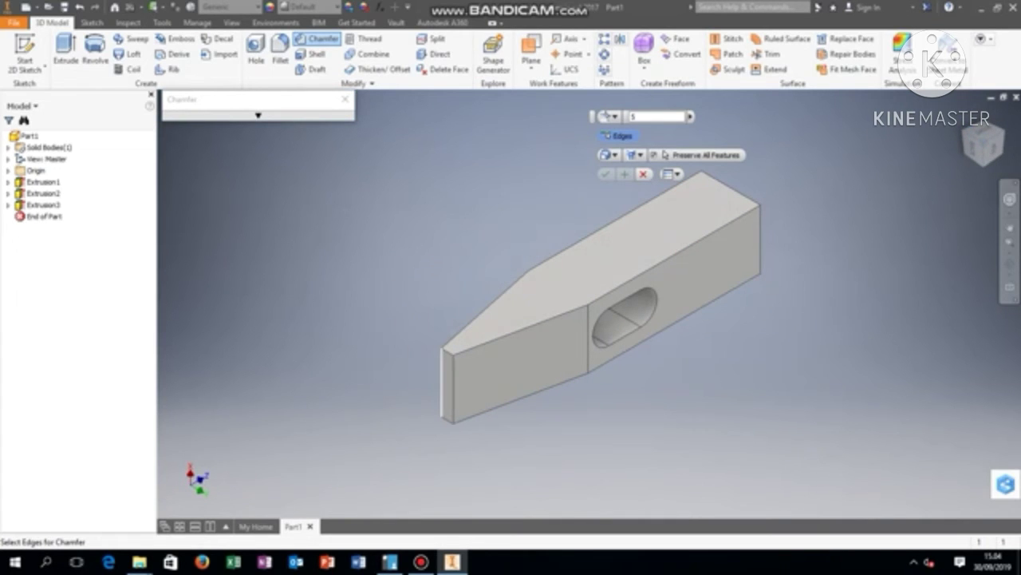
{"action": "left_click", "coordinate": [447, 350]}
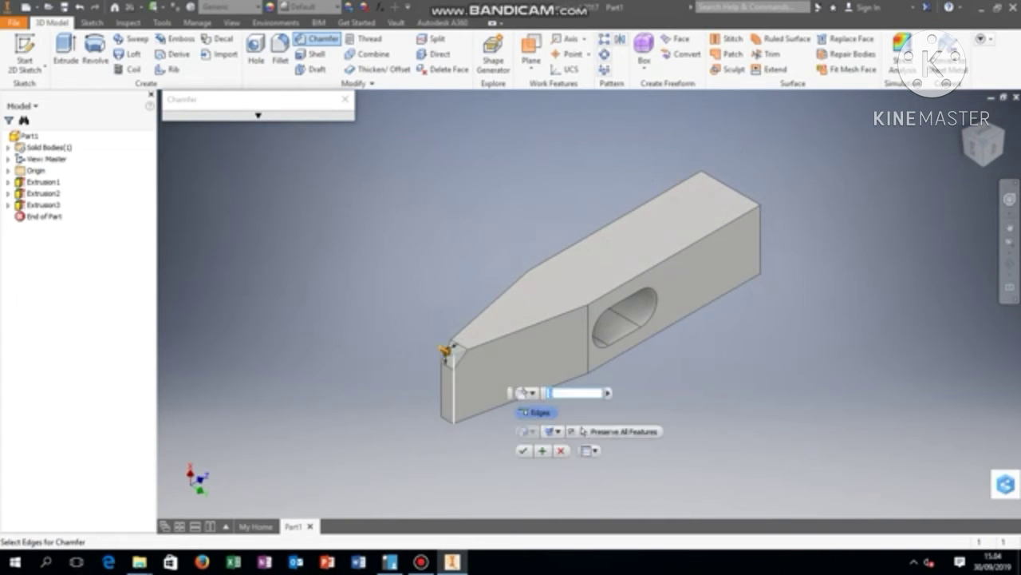
{"action": "left_click", "coordinate": [447, 419]}
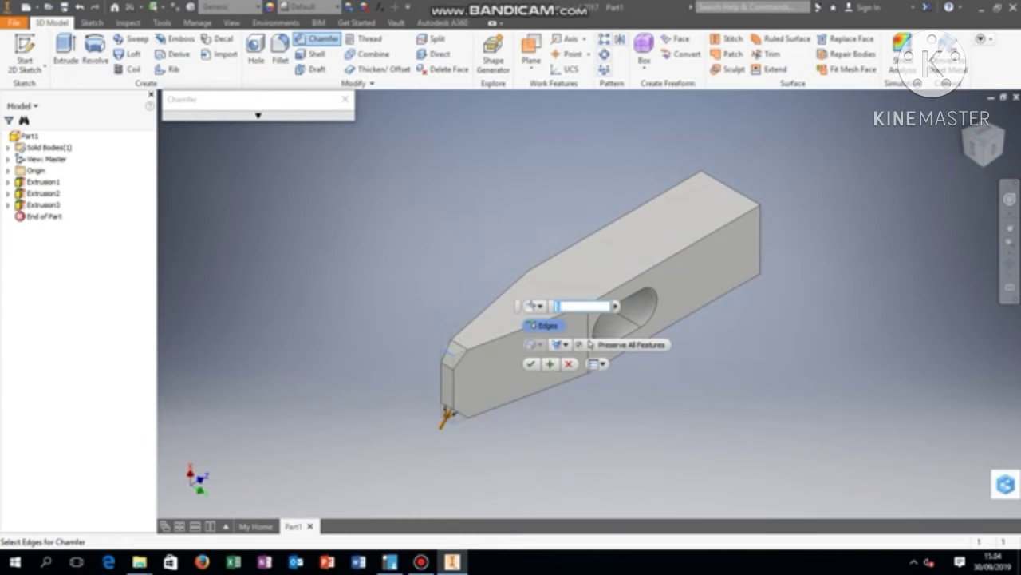
{"action": "left_click", "coordinate": [531, 363]}
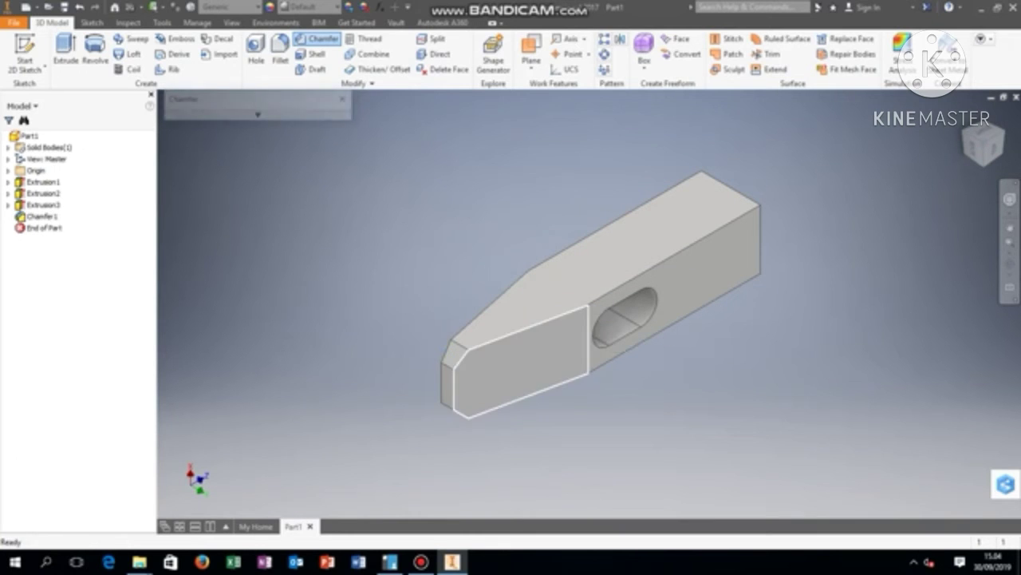
Chamfer all four edges of the square end face with a 2 mm distance
{"action": "left_click", "coordinate": [317, 39]}
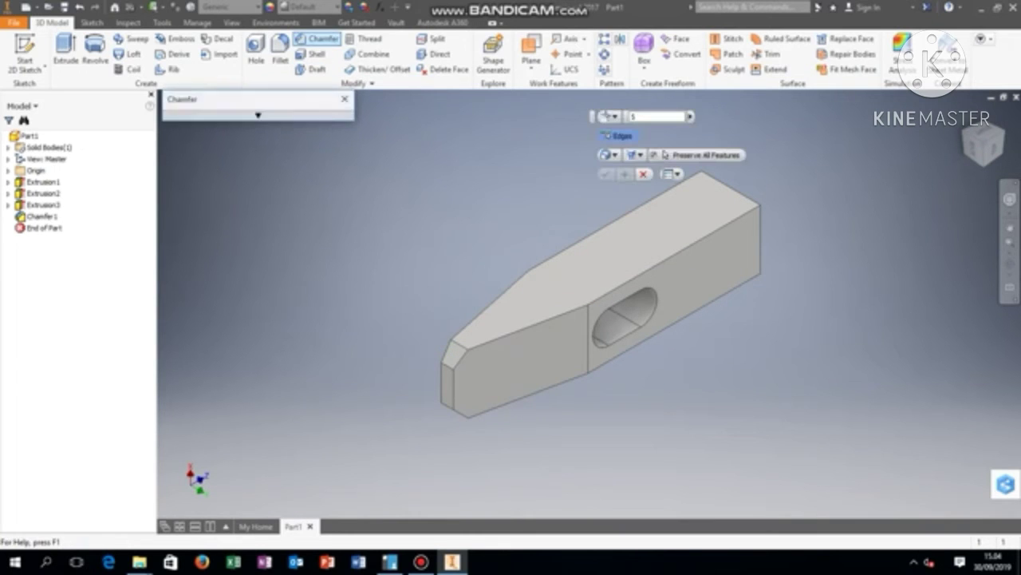
{"action": "double_click", "coordinate": [630, 117]}
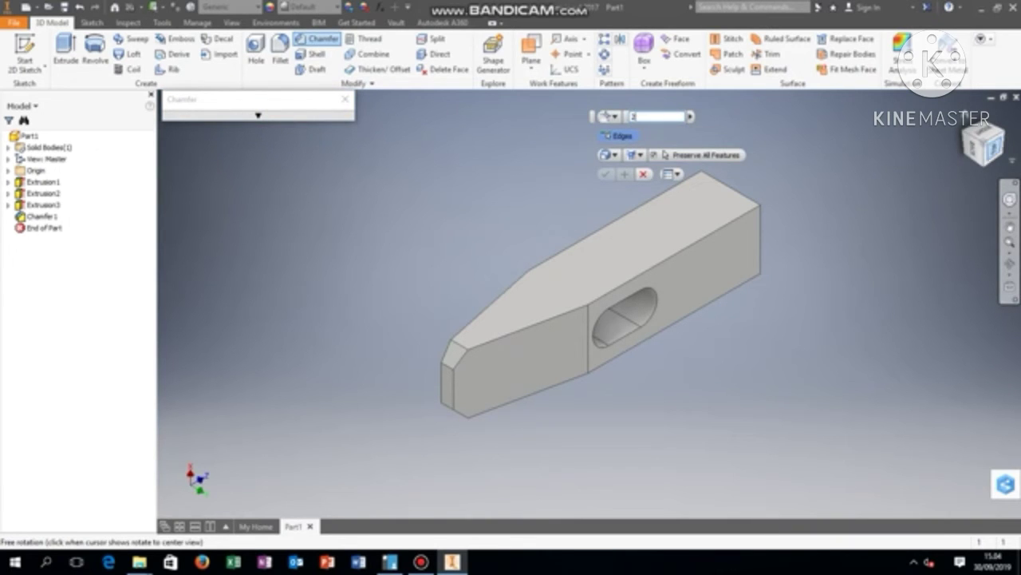
{"action": "left_click", "coordinate": [994, 148]}
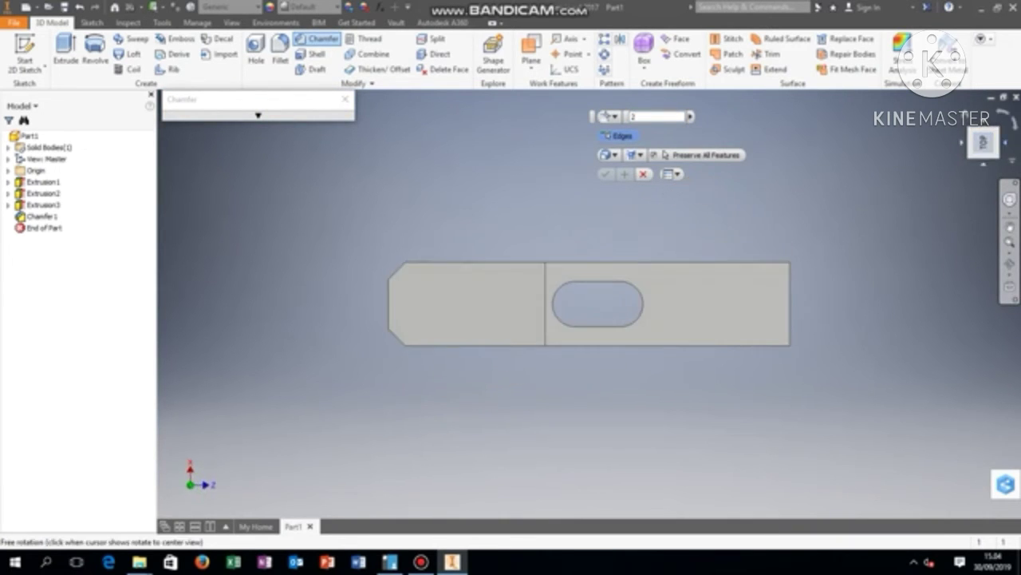
{"action": "left_click", "coordinate": [1005, 142]}
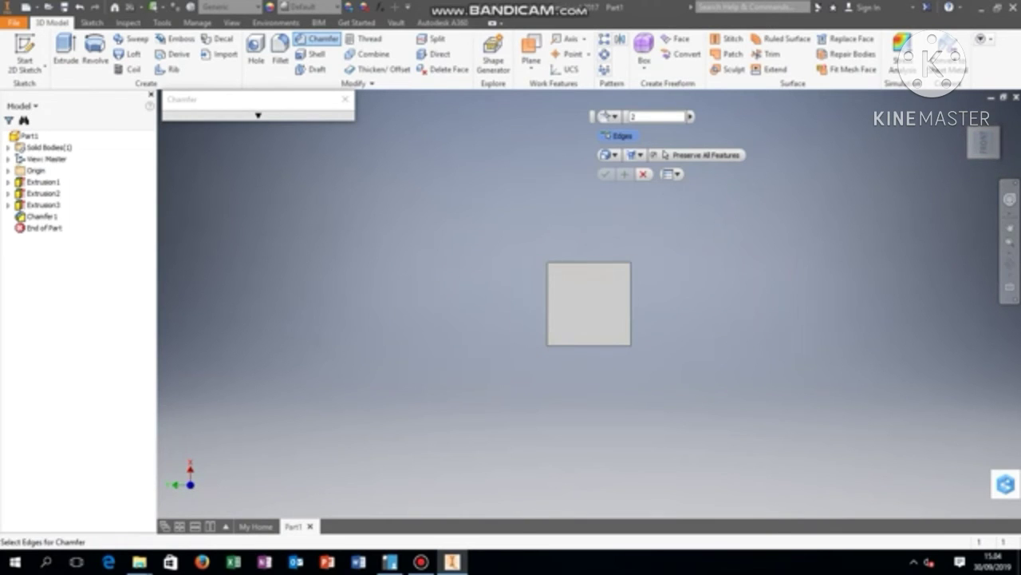
{"action": "left_click", "coordinate": [589, 264]}
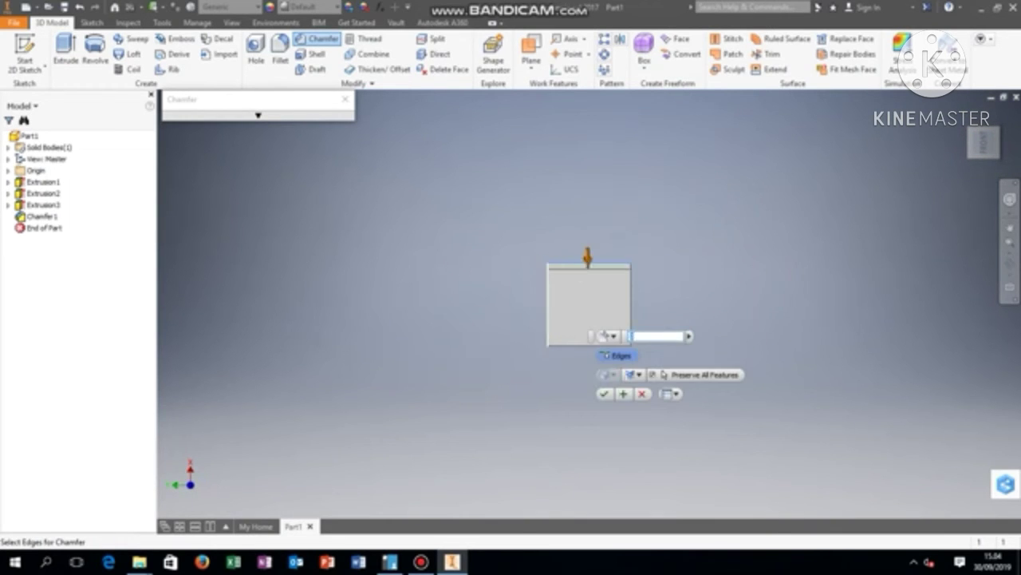
{"action": "left_click", "coordinate": [549, 299]}
{"action": "left_click", "coordinate": [582, 344]}
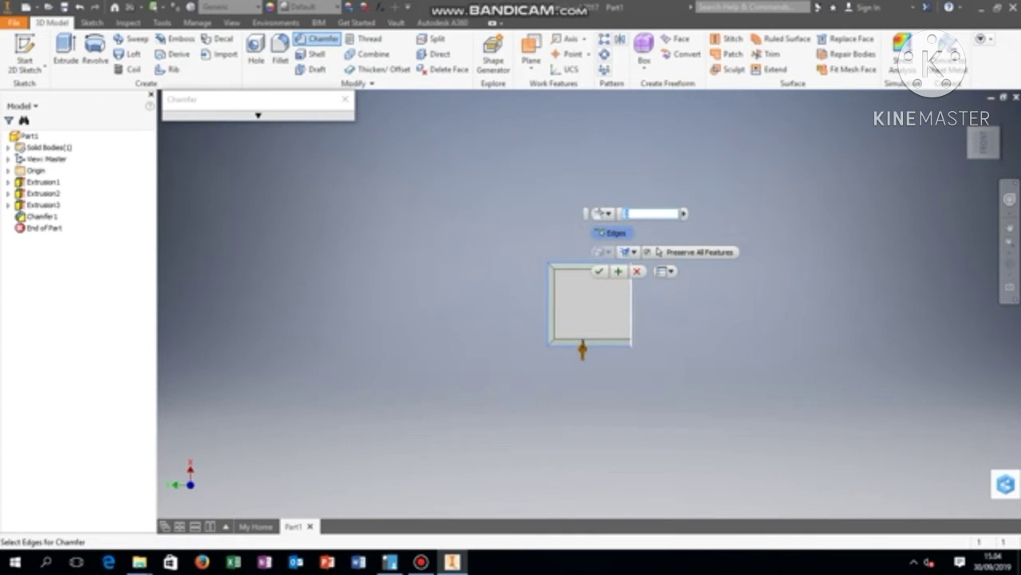
{"action": "left_click", "coordinate": [630, 327]}
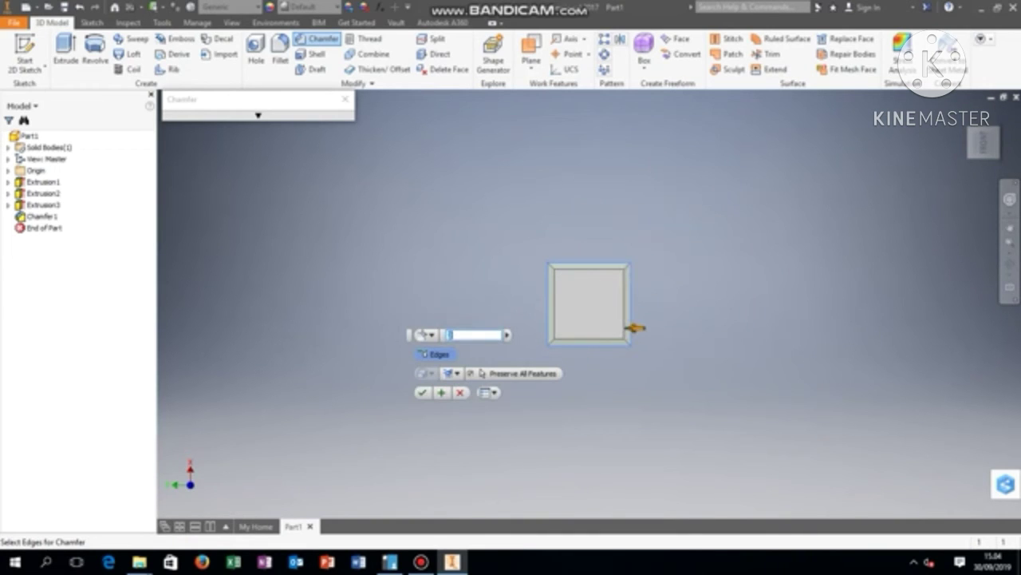
{"action": "key", "text": "Return"}
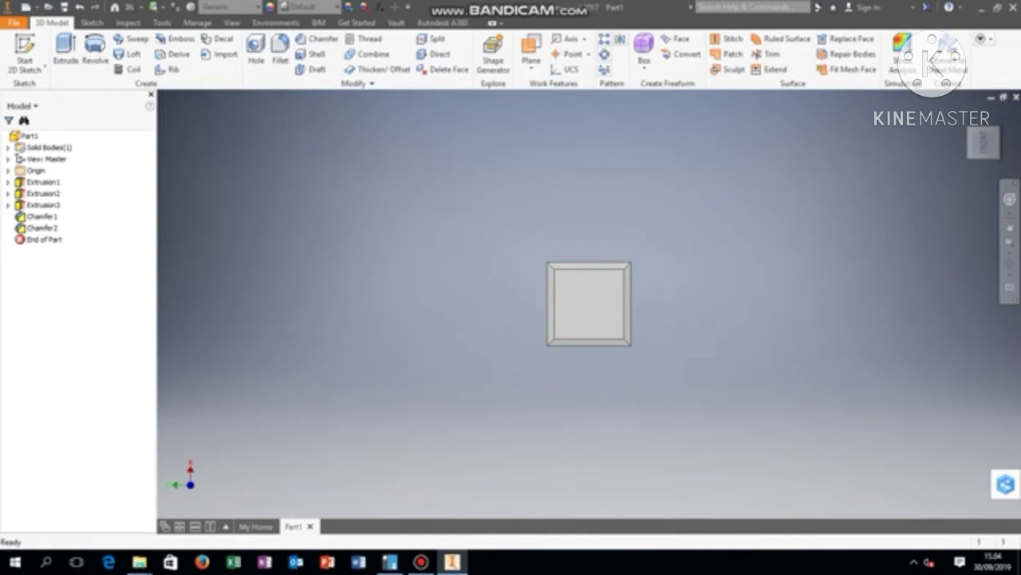
Create a diagonal work plane from two coplanar edges, using two diagonally opposite long edges of the bar
{"action": "left_click", "coordinate": [962, 142]}
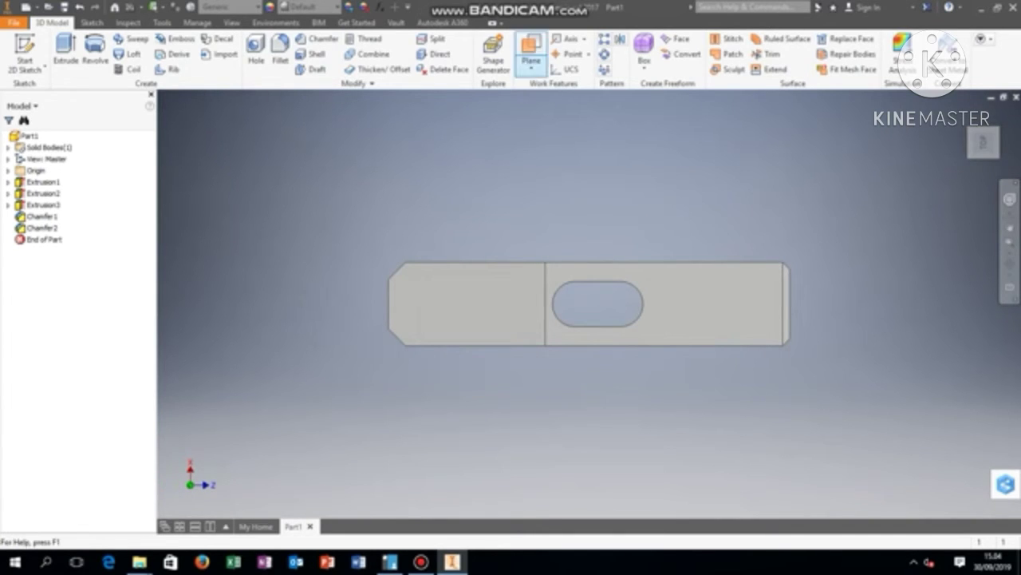
{"action": "left_click", "coordinate": [531, 69]}
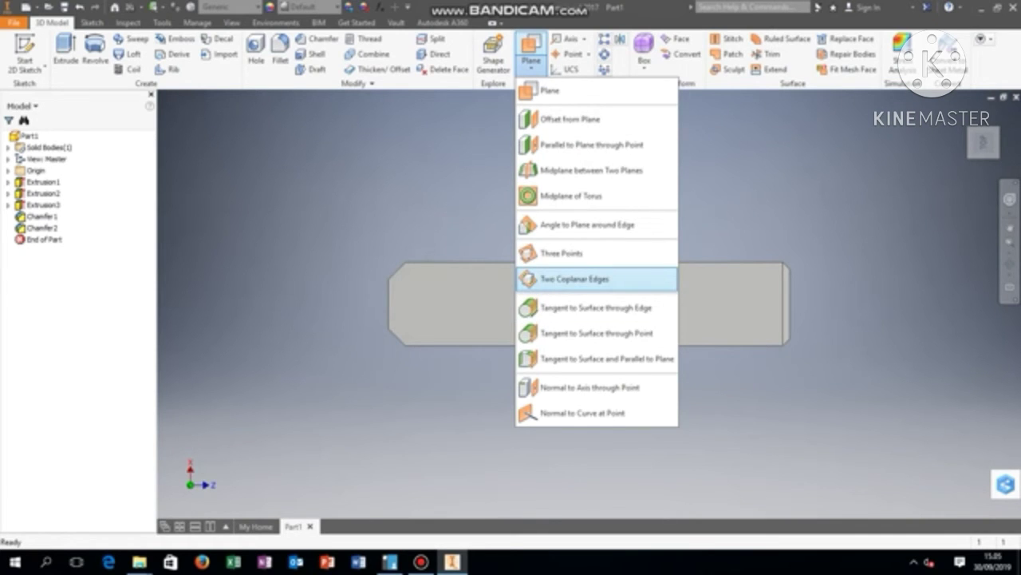
{"action": "left_click", "coordinate": [574, 279]}
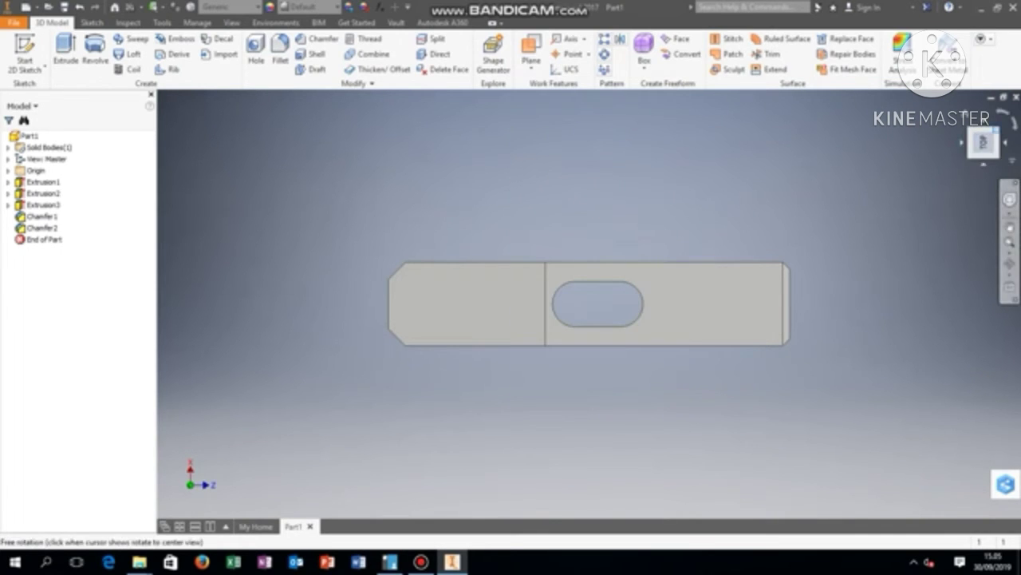
{"action": "left_click", "coordinate": [995, 129]}
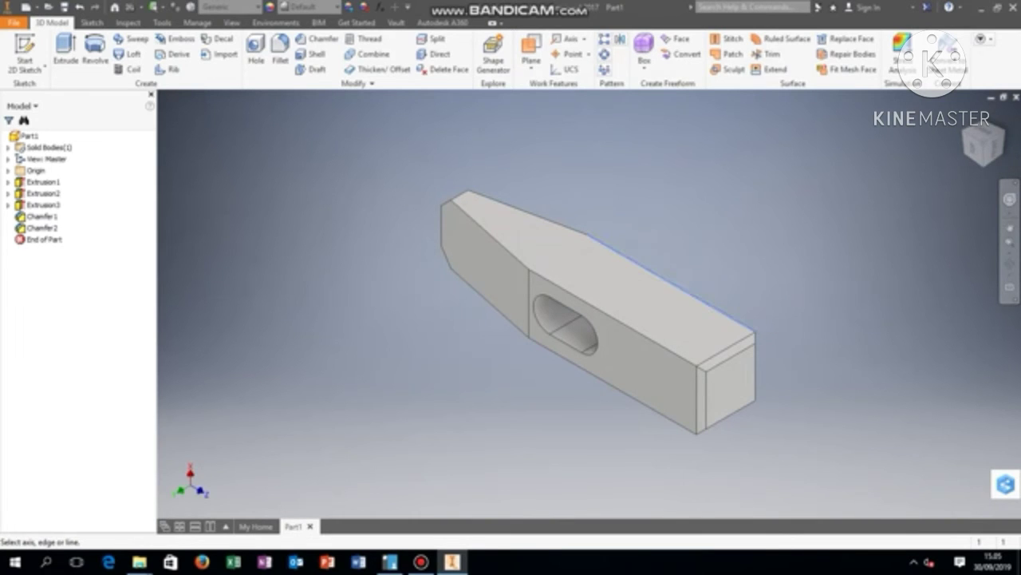
{"action": "left_click", "coordinate": [671, 281]}
{"action": "left_click", "coordinate": [615, 385]}
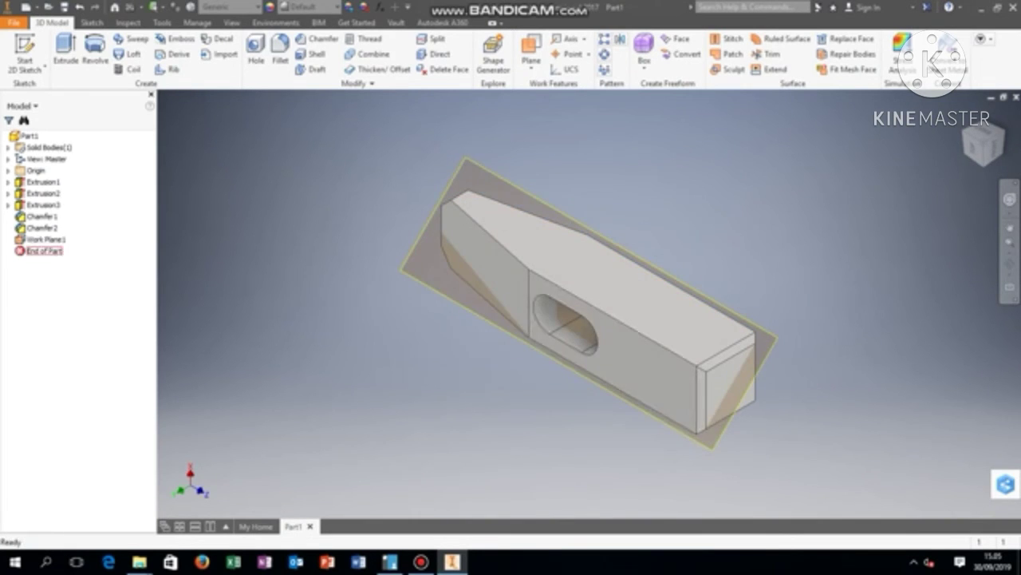
Start a sketch on the diagonal work plane and draw a 45 mm line along the upper edge from the square end's corner
{"action": "left_click", "coordinate": [603, 294]}
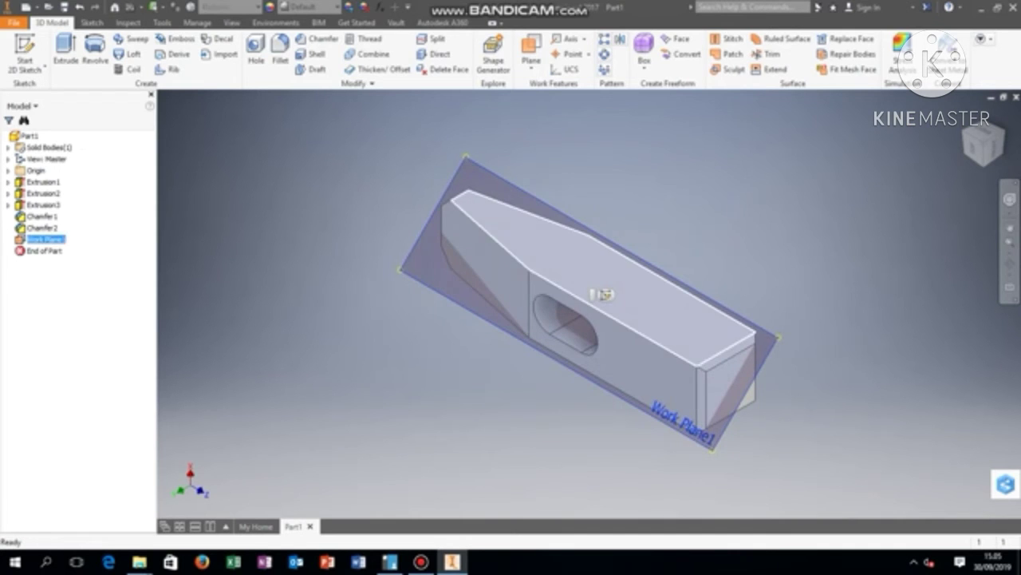
{"action": "left_click", "coordinate": [607, 295]}
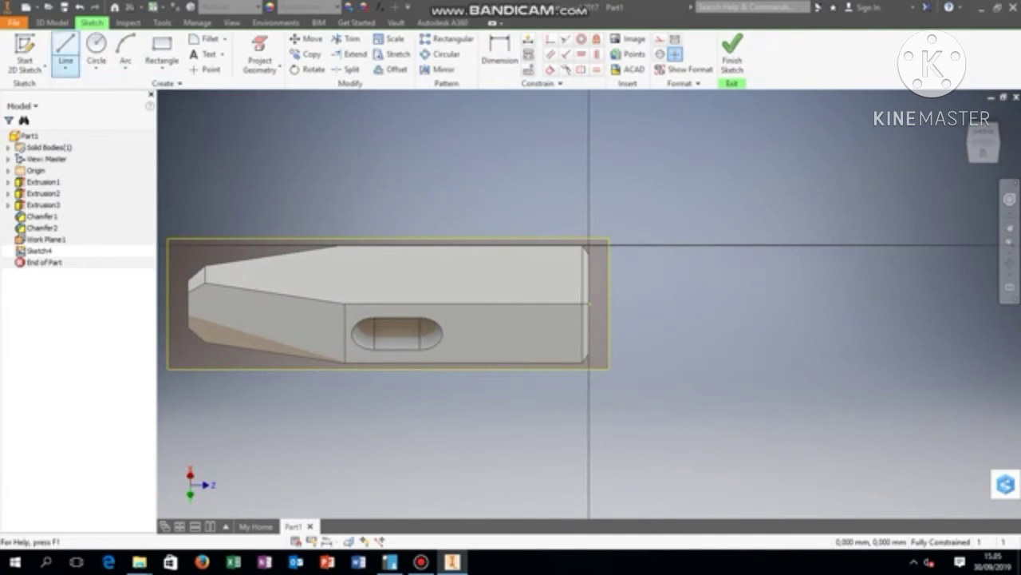
{"action": "left_click", "coordinate": [65, 50]}
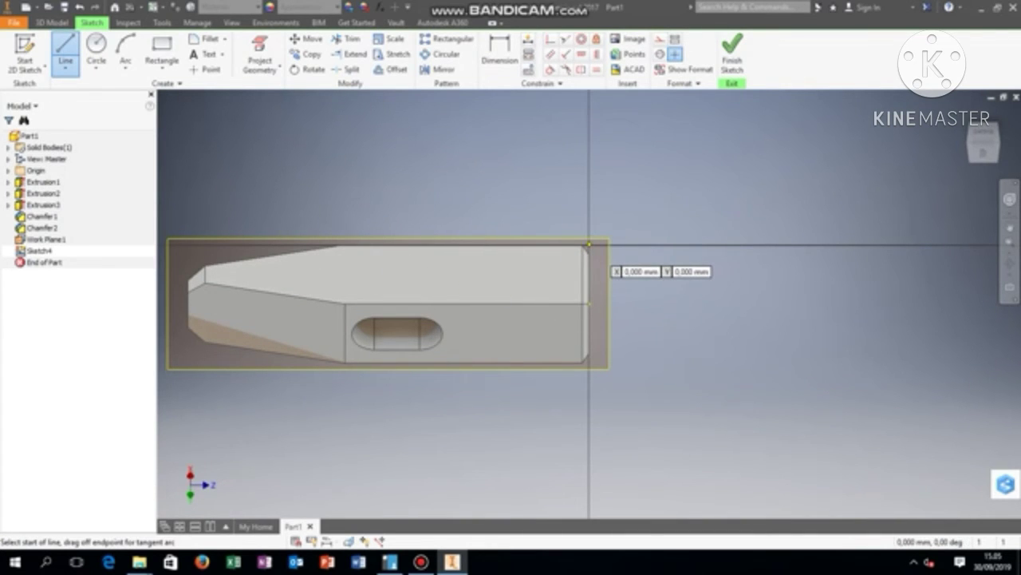
{"action": "left_click", "coordinate": [589, 244]}
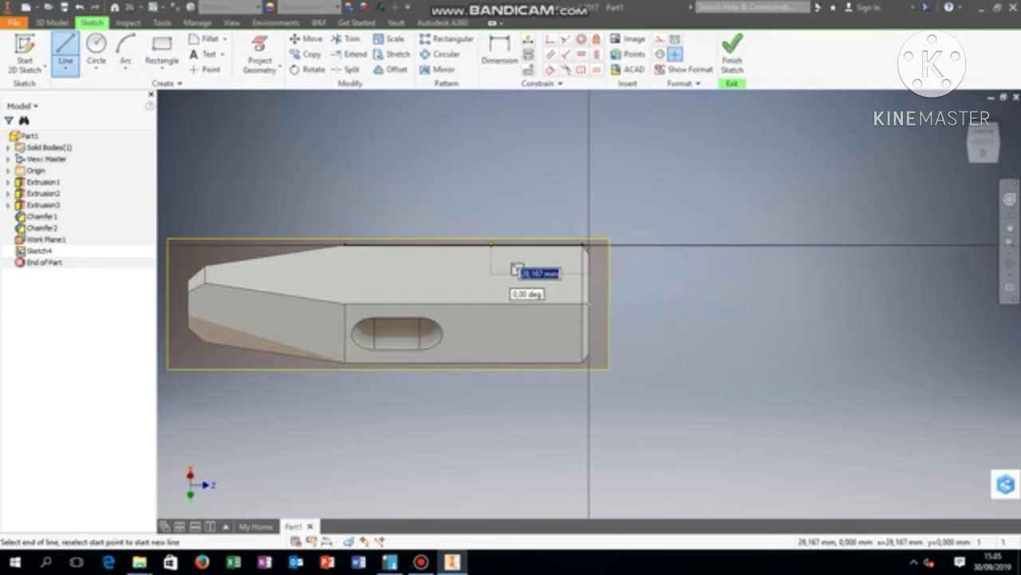
{"action": "type", "text": "40"}
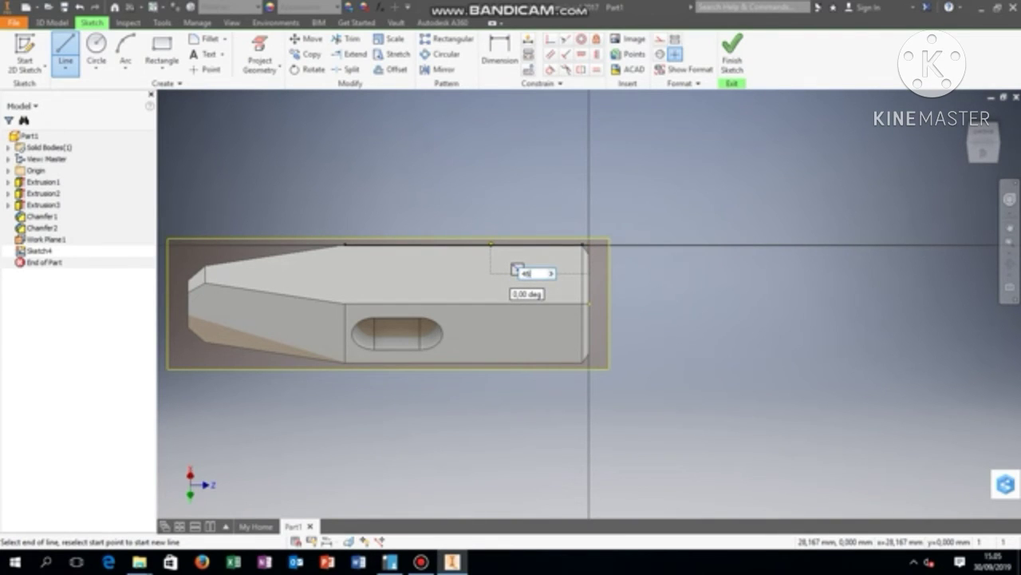
{"action": "key", "text": "Return"}
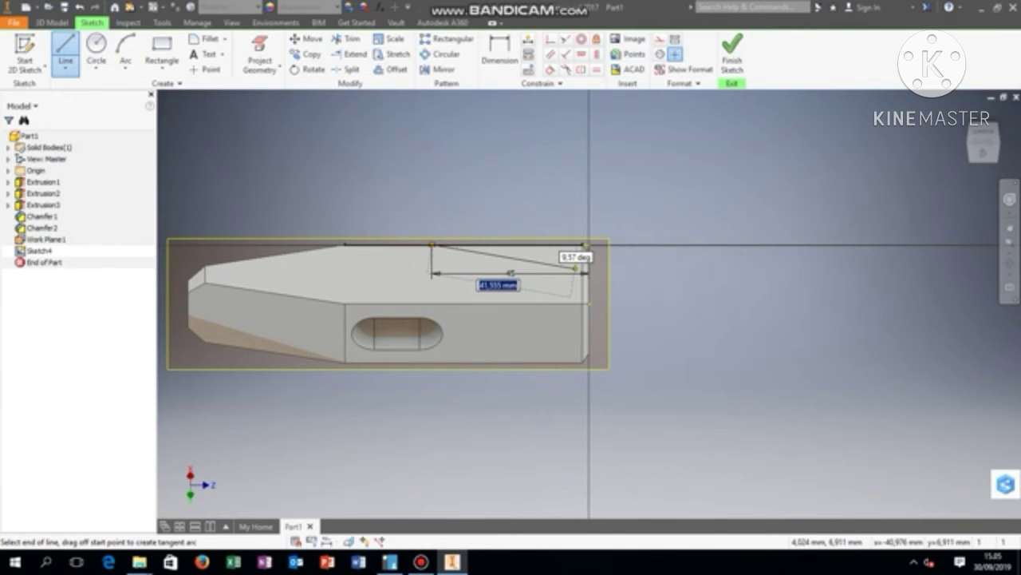
Draw a line at 7° from the 45 mm line's inner end to the square end, and close the triangle at the corner
{"action": "key", "text": "Tab"}
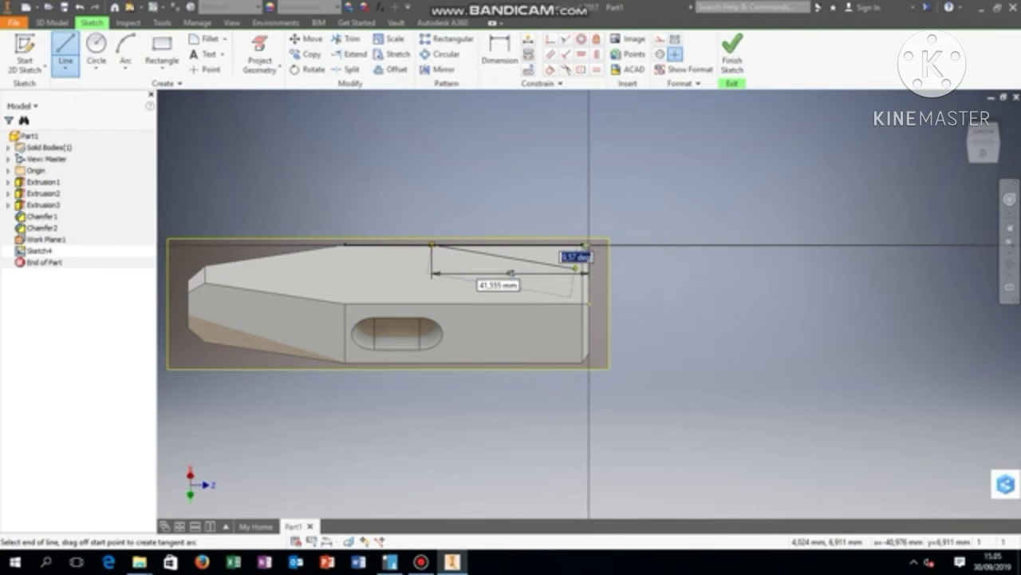
{"action": "type", "text": "2"}
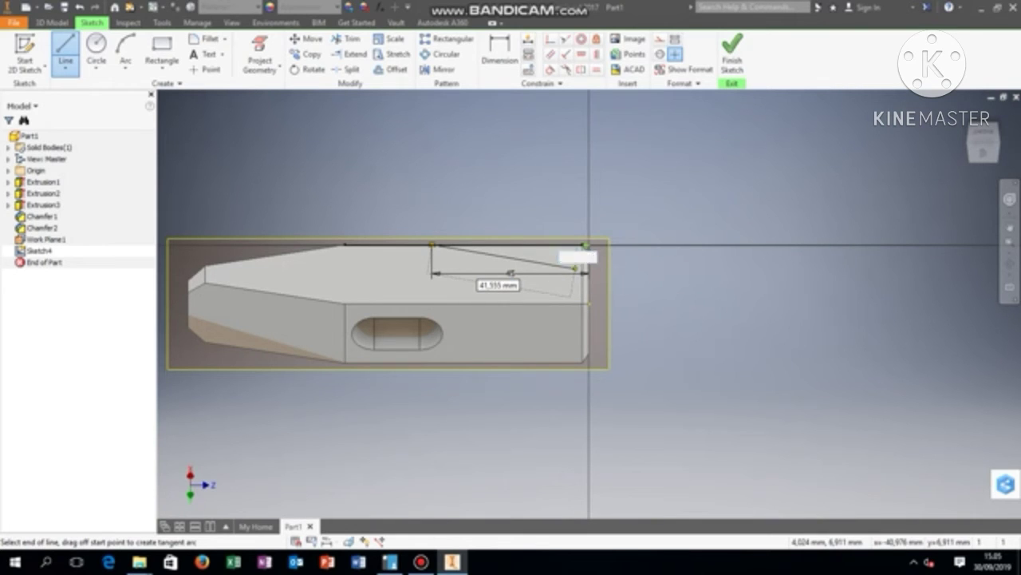
{"action": "key", "text": "Tab"}
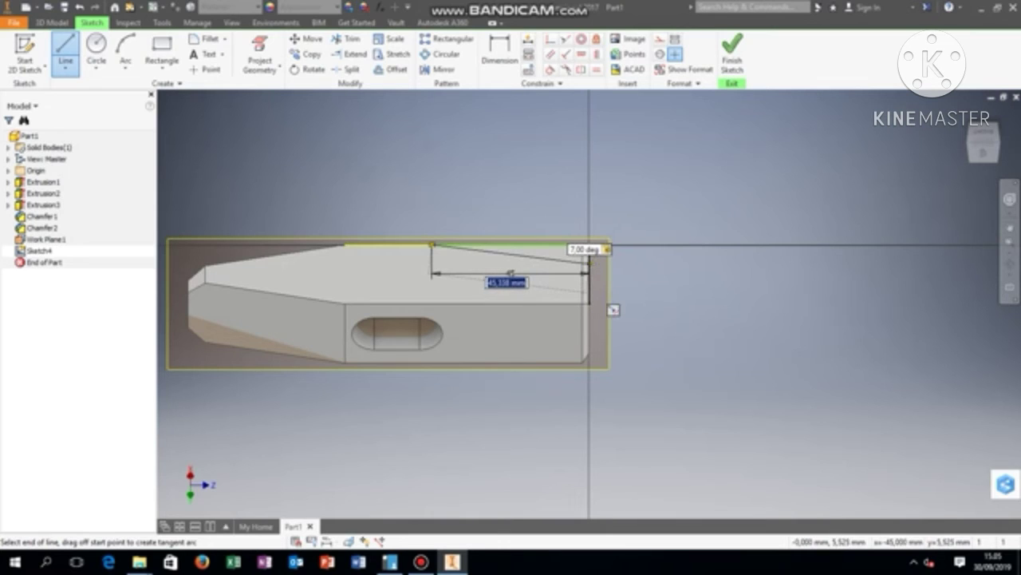
{"action": "key", "text": "Return"}
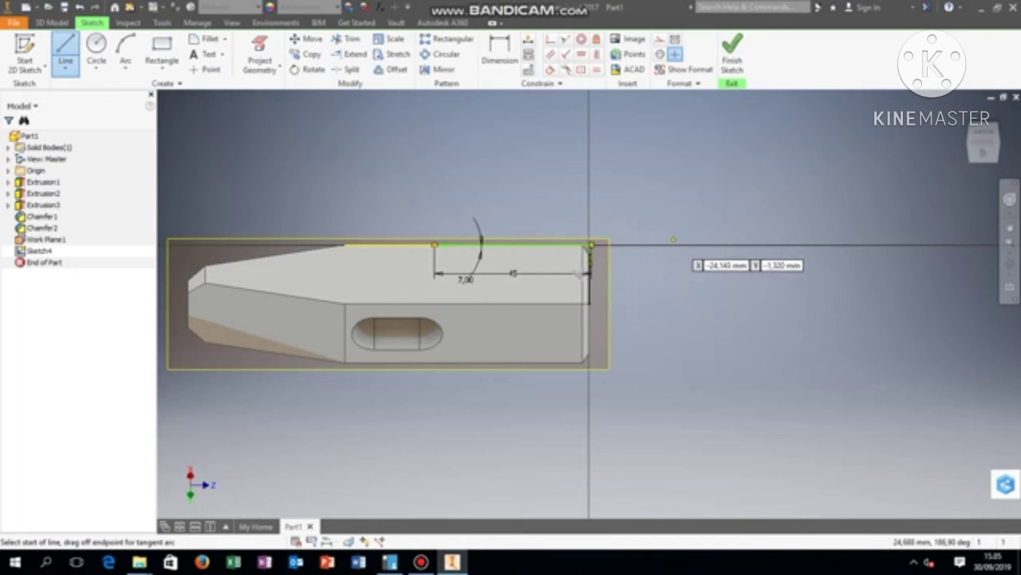
{"action": "key", "text": "Escape"}
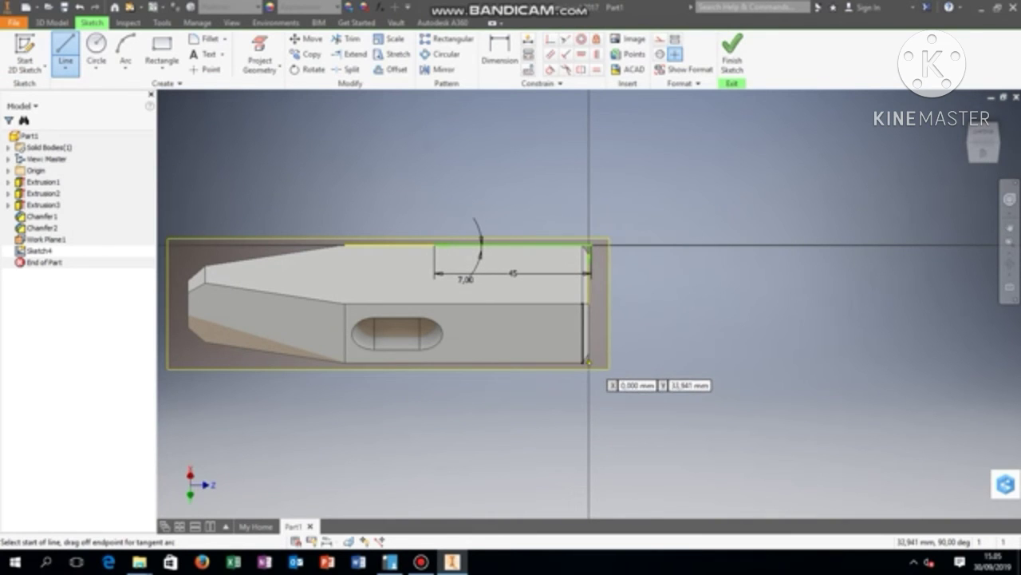
Draw a 45 mm line along the bar's lower edge from the square end's lower corner
{"action": "scroll", "coordinate": [589, 361], "scroll_direction": "down", "scroll_amount": 4}
{"action": "scroll", "coordinate": [589, 362], "scroll_direction": "up", "scroll_amount": 8}
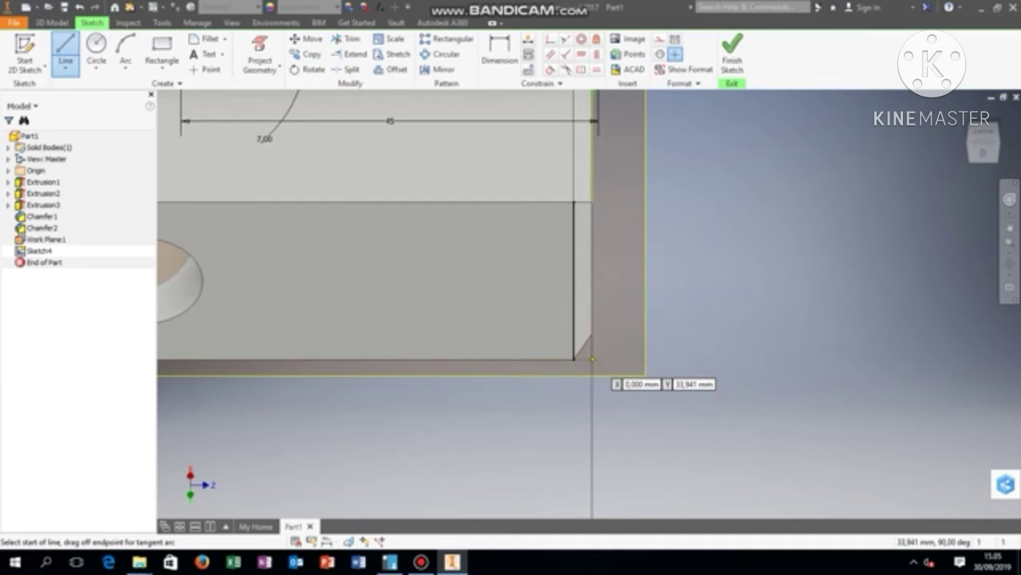
{"action": "left_click", "coordinate": [592, 359]}
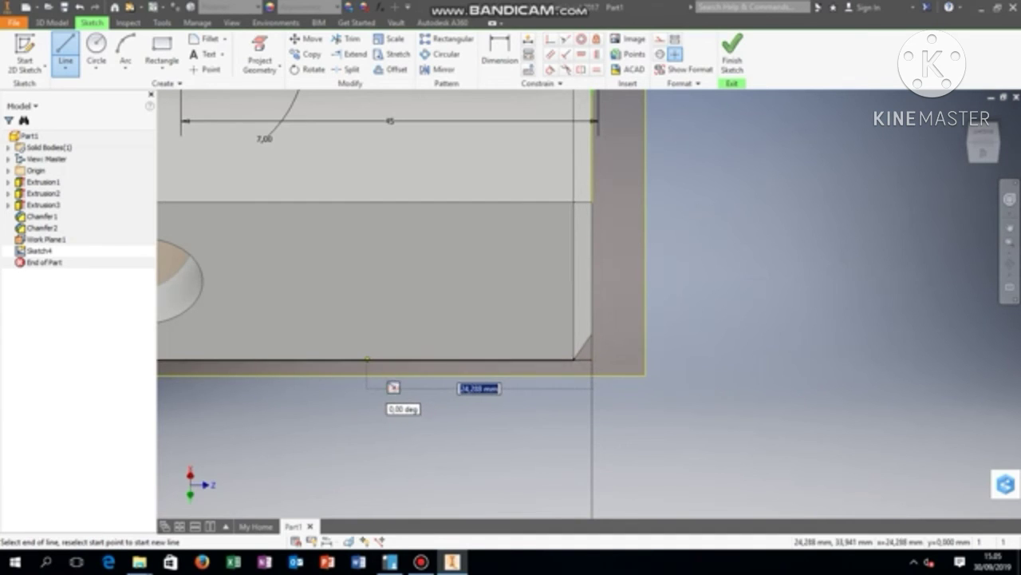
{"action": "type", "text": "45"}
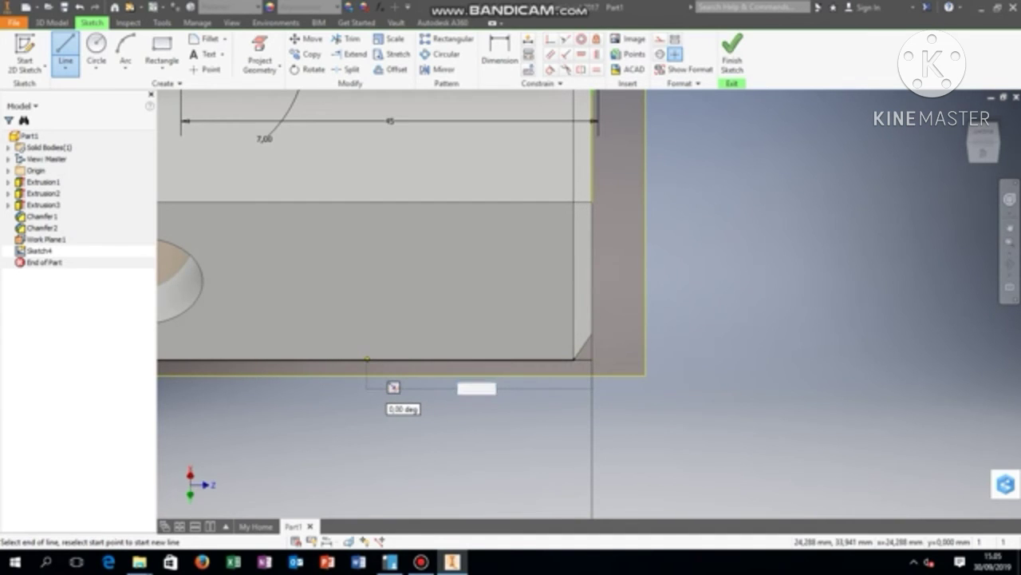
{"action": "key", "text": "Return"}
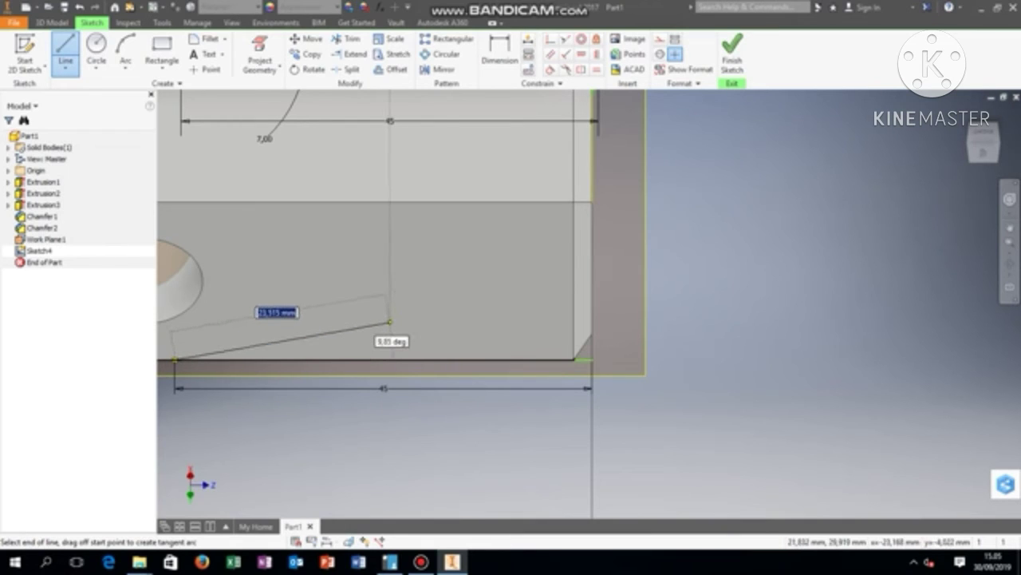
Draw a line at 7° from the lower 45 mm line's inner end to the square end, close the triangle, and finish the sketch
{"action": "key", "text": "Tab"}
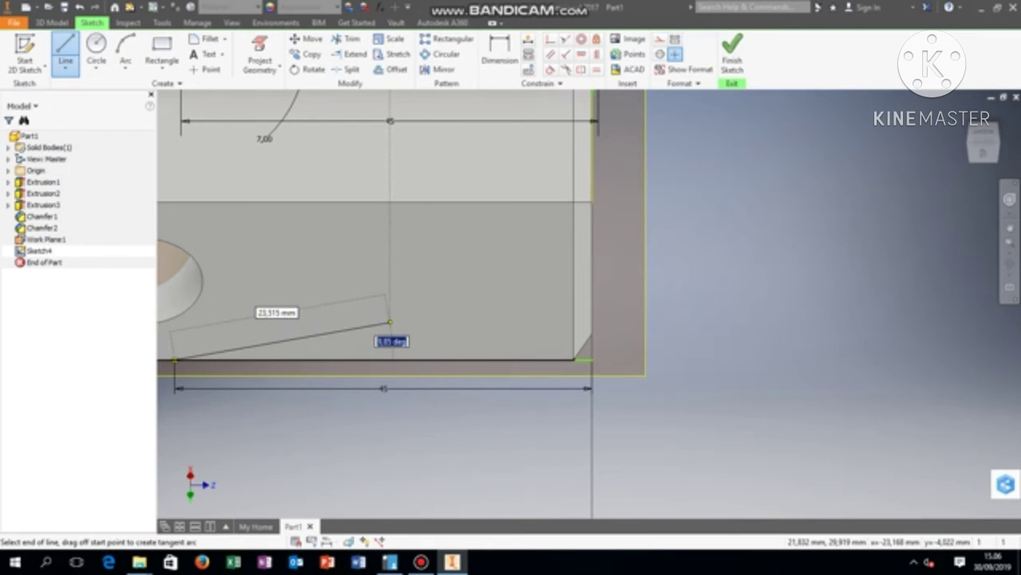
{"action": "type", "text": "1"}
{"action": "key", "text": "Tab"}
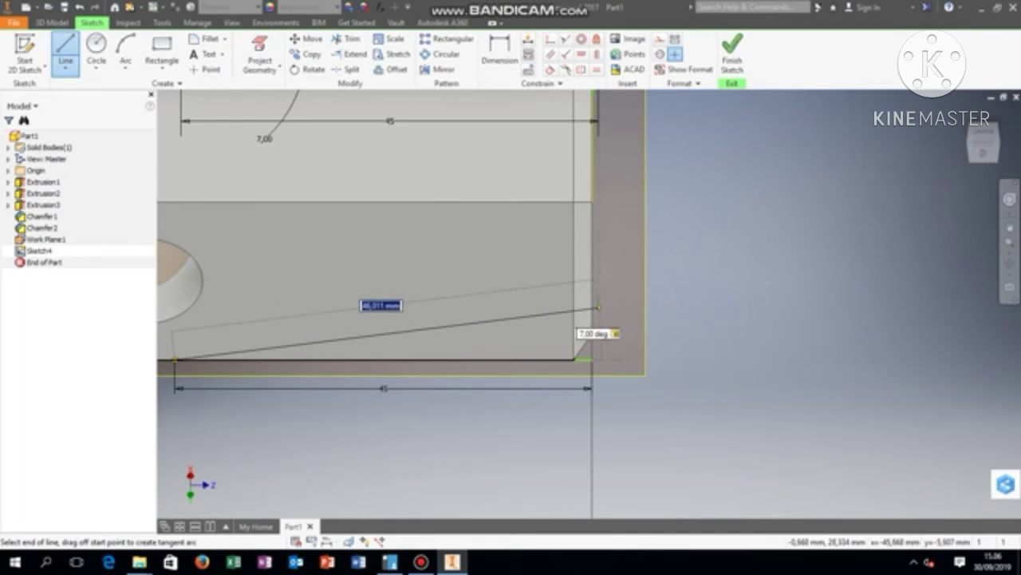
{"action": "left_click", "coordinate": [594, 308]}
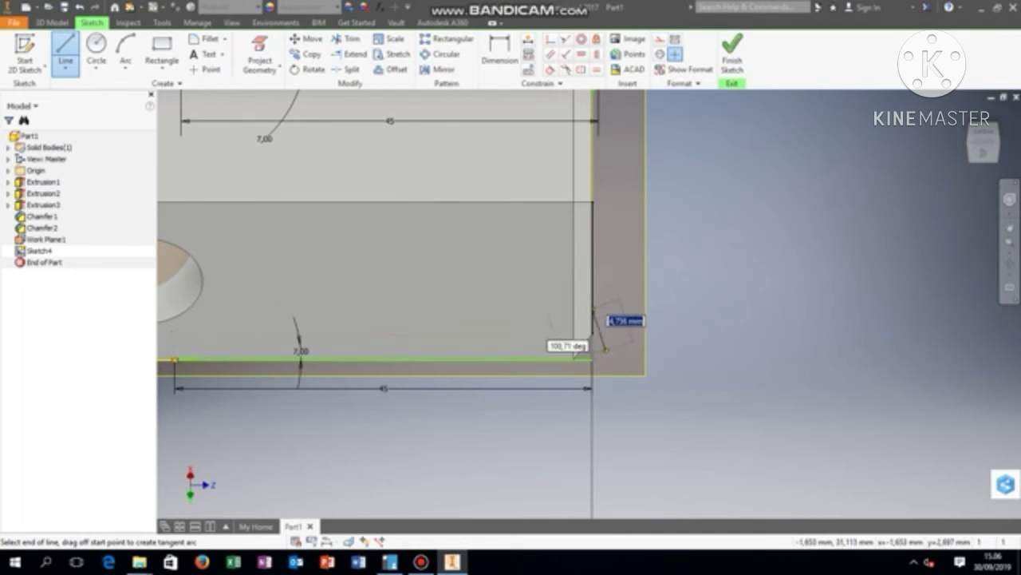
{"action": "left_click", "coordinate": [592, 359]}
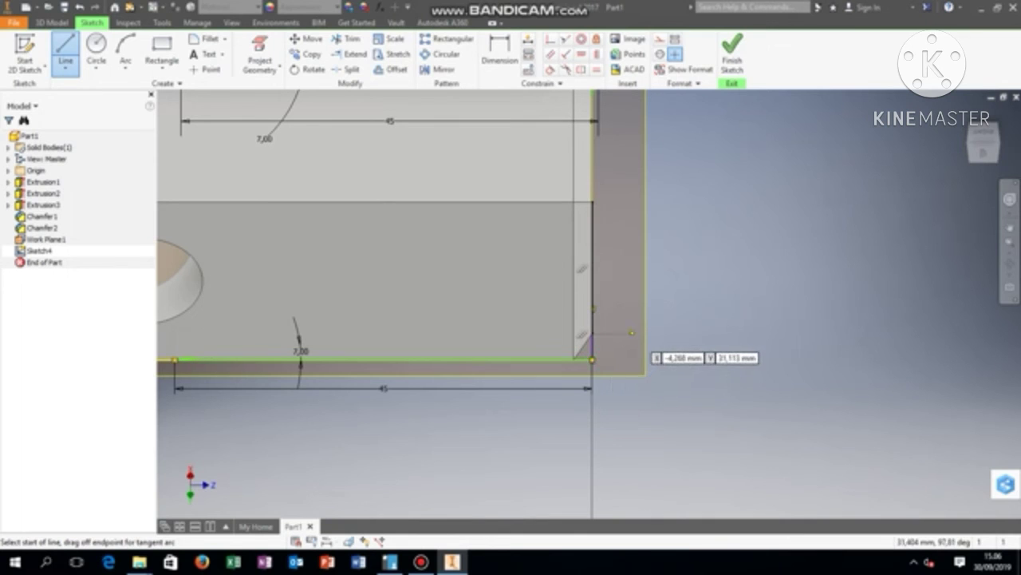
{"action": "left_click", "coordinate": [732, 57]}
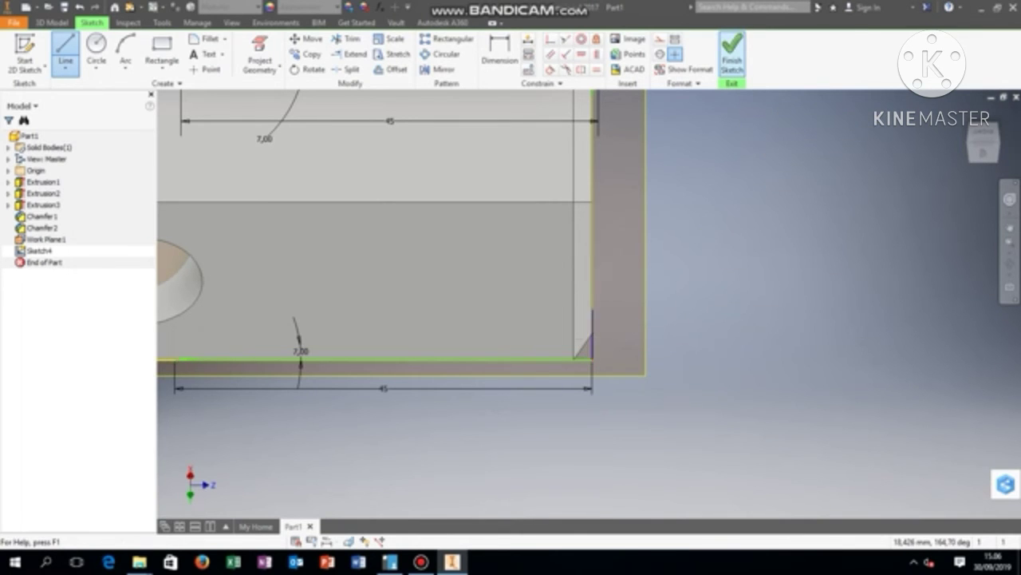
Extrude both triangular profiles as a symmetric cut with a distance of 24 mm
{"action": "left_click", "coordinate": [65, 53]}
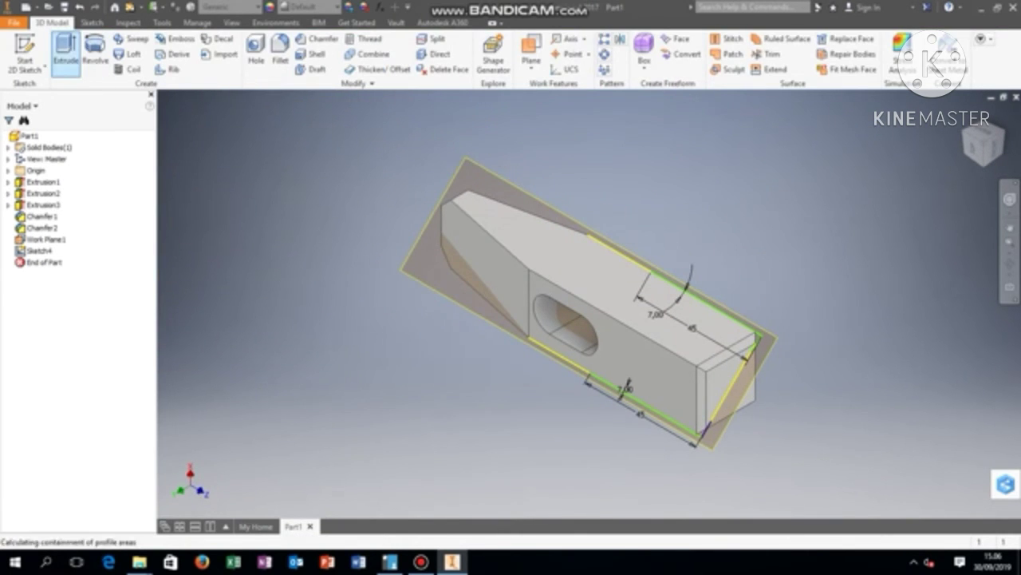
{"action": "left_click", "coordinate": [678, 295]}
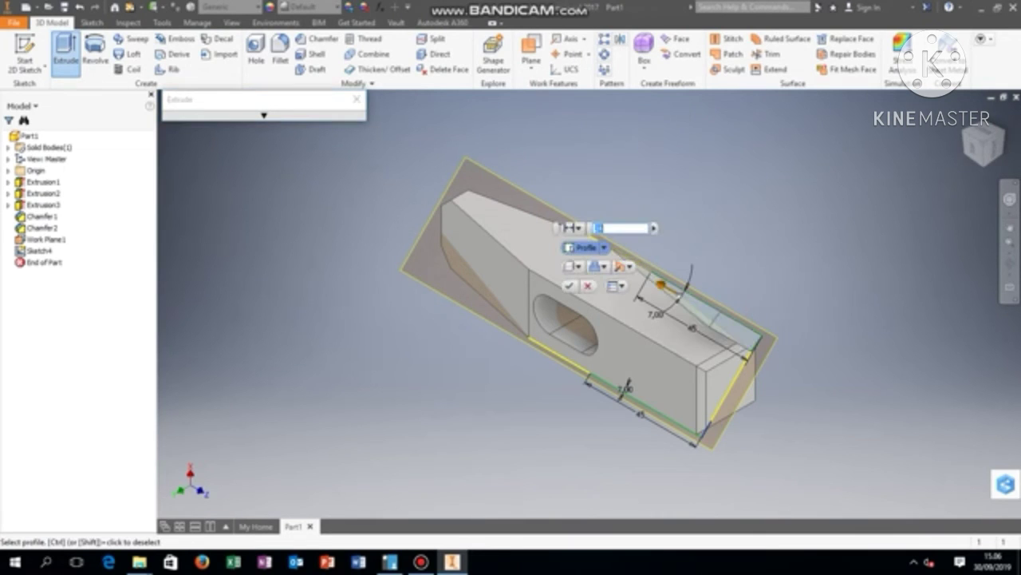
{"action": "type", "text": "24"}
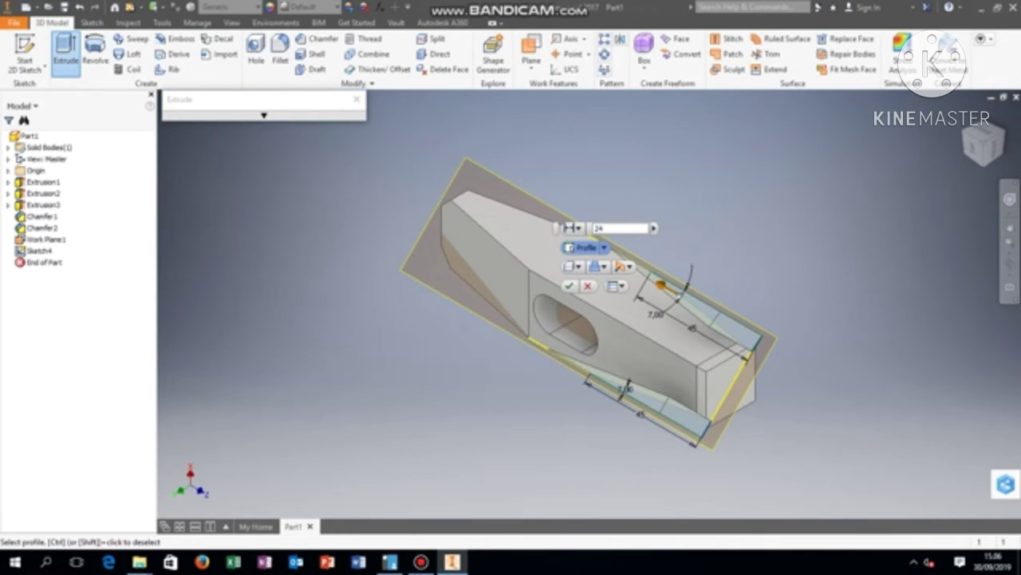
{"action": "left_click", "coordinate": [594, 266]}
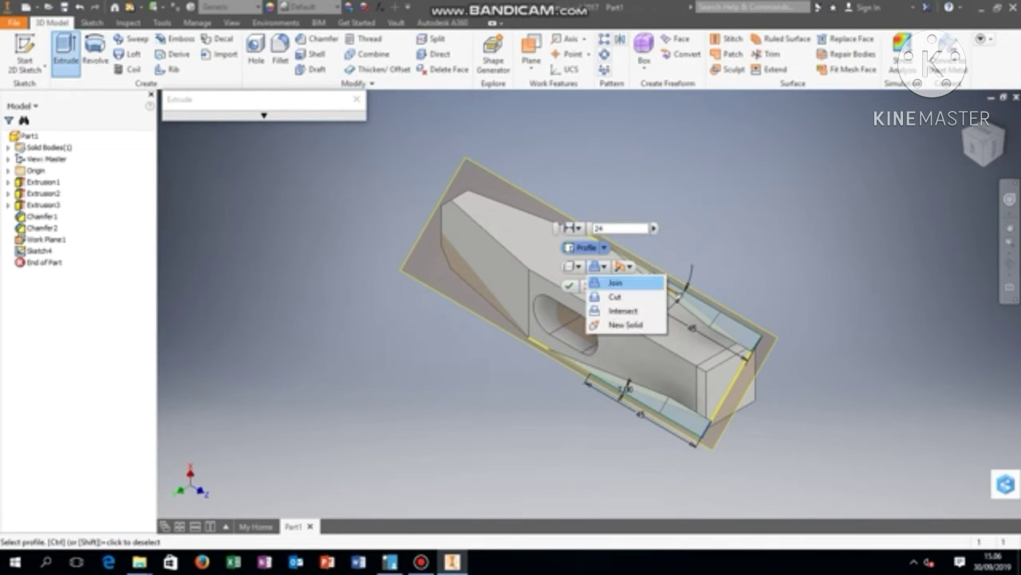
{"action": "left_click", "coordinate": [619, 299]}
{"action": "left_click", "coordinate": [625, 266]}
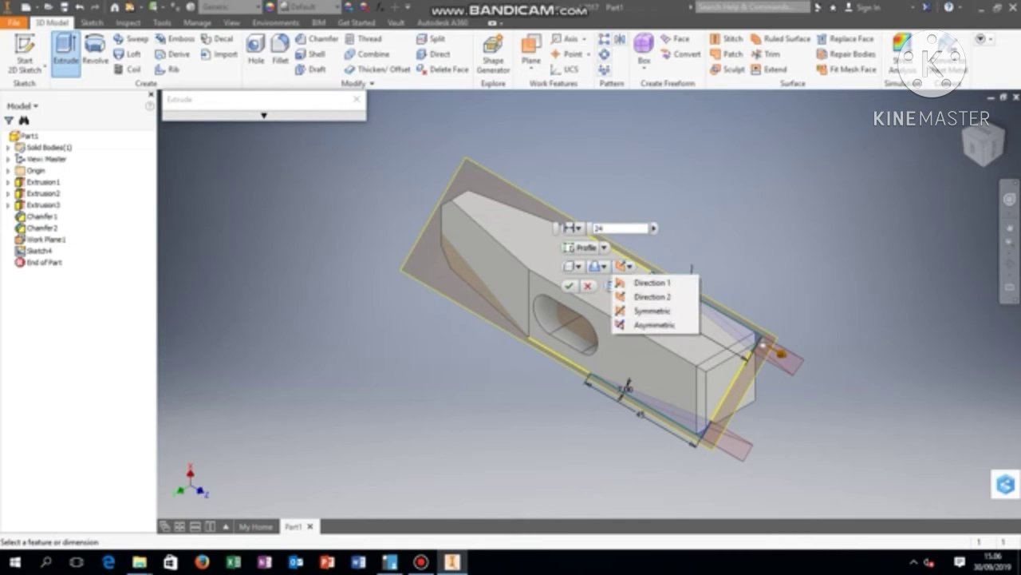
{"action": "left_click", "coordinate": [652, 311]}
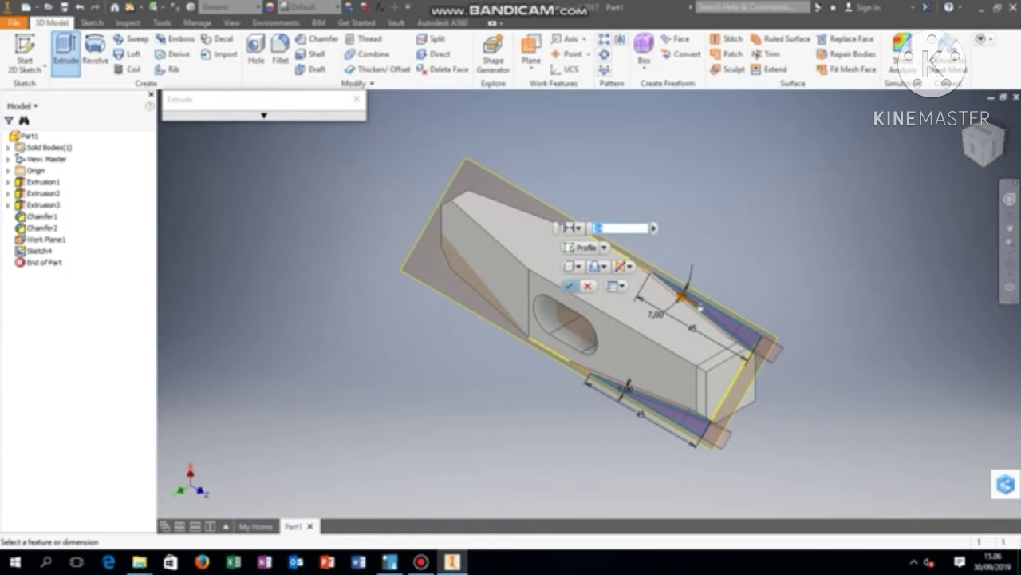
{"action": "left_click", "coordinate": [570, 286]}
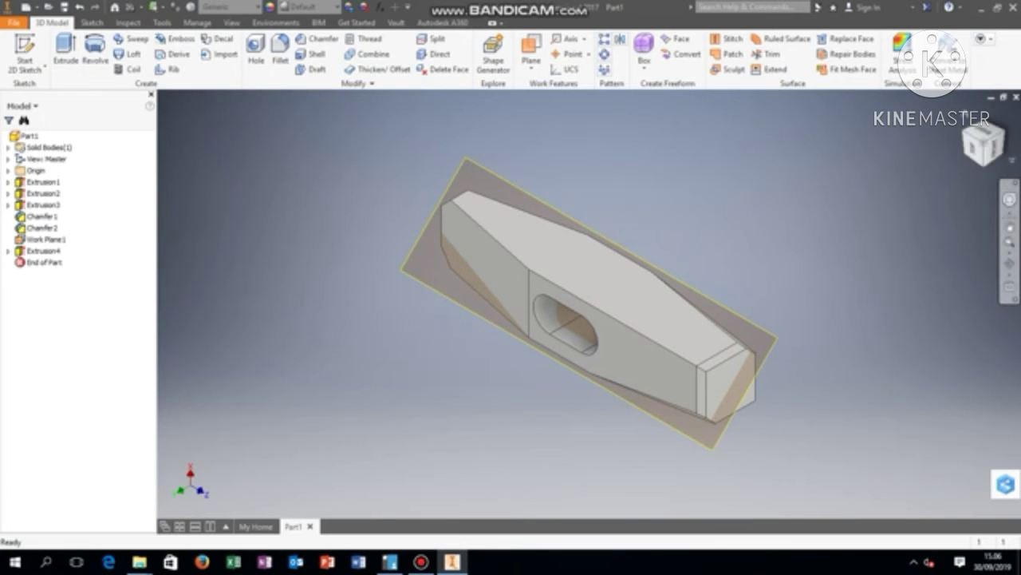
Create a second diagonal work plane from two coplanar edges, using the bar's other two diagonally opposite long edges
{"action": "left_click", "coordinate": [973, 148]}
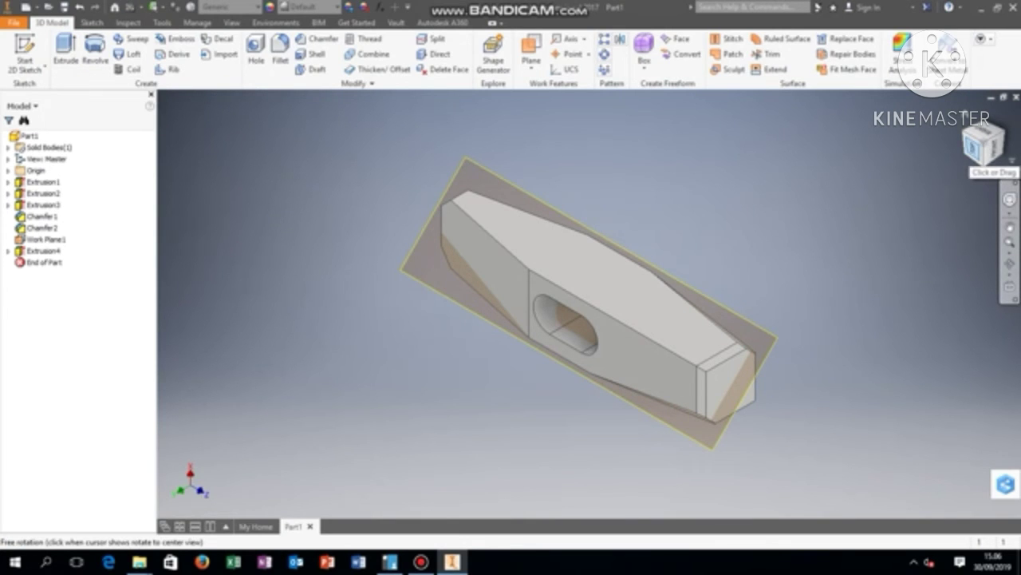
{"action": "left_click", "coordinate": [972, 147]}
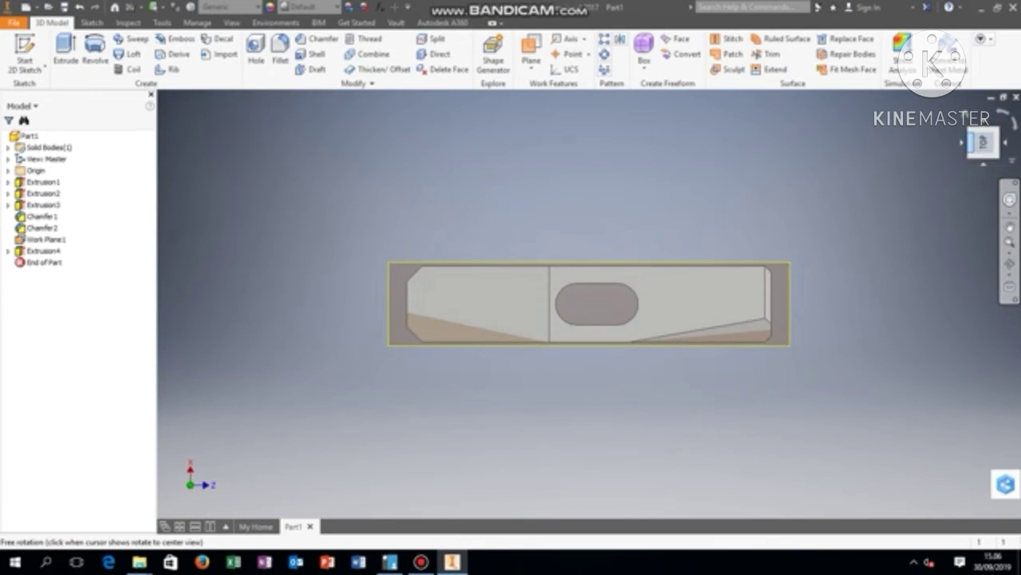
{"action": "key", "text": "Escape"}
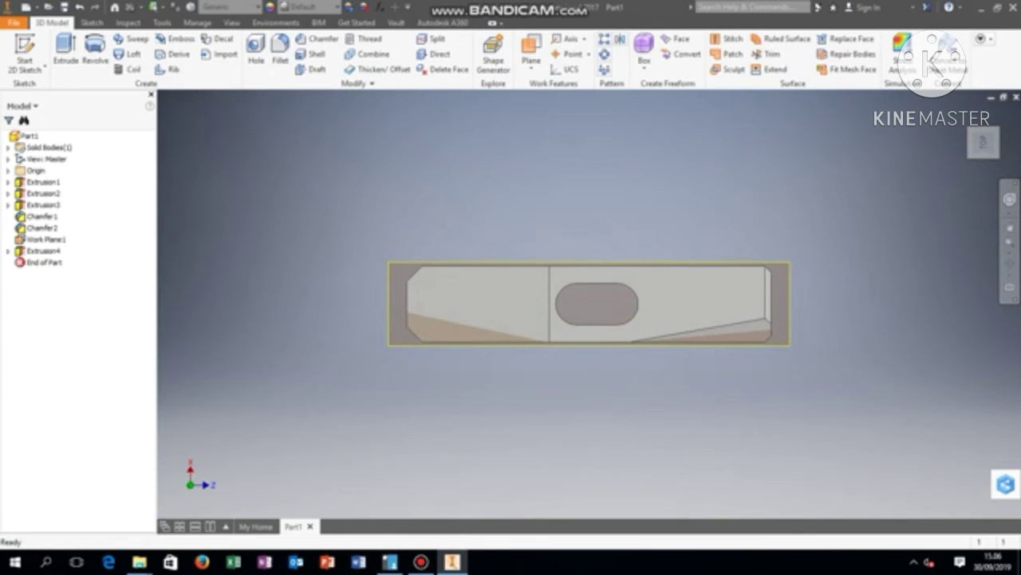
{"action": "middle_click_drag", "start_coordinate": [591, 303], "coordinate": [387, 363], "text": "shift"}
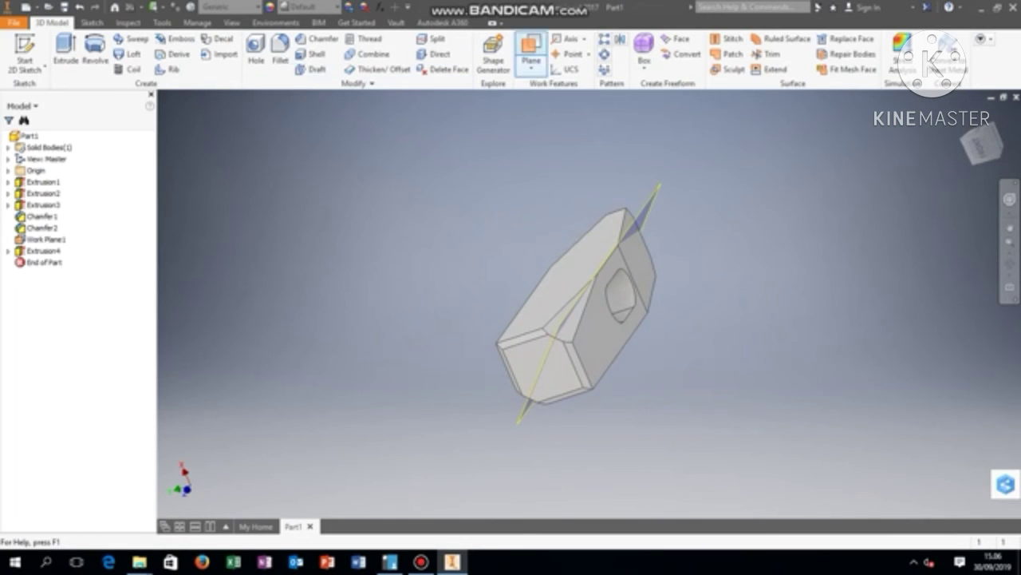
{"action": "left_click", "coordinate": [530, 65]}
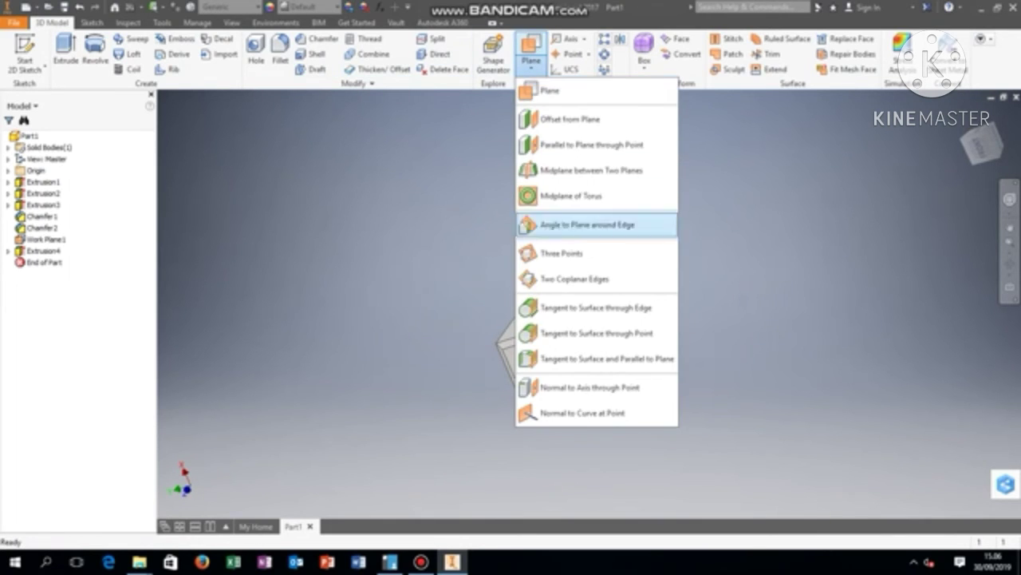
{"action": "left_click", "coordinate": [575, 278]}
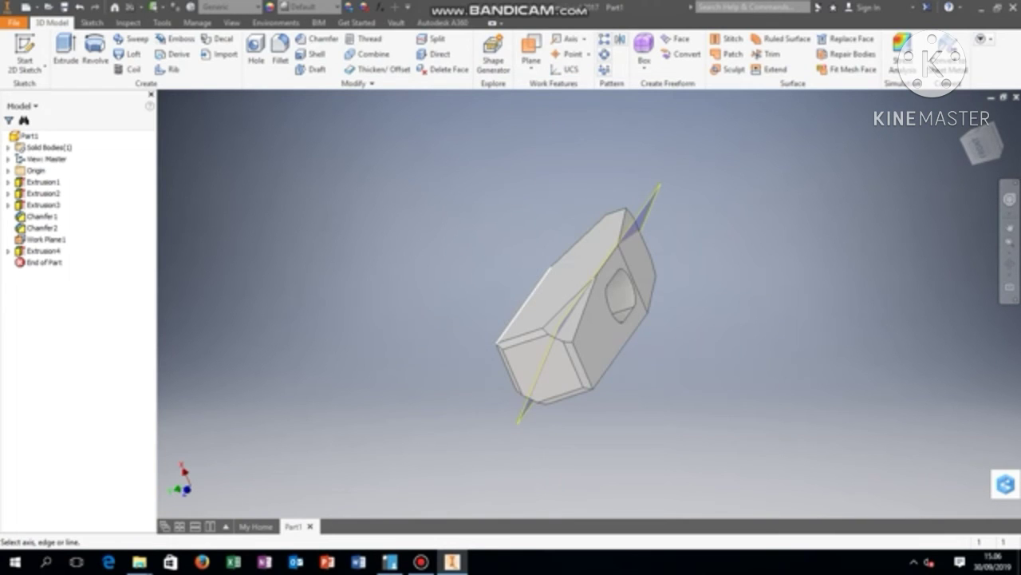
{"action": "left_click", "coordinate": [524, 305]}
{"action": "left_click", "coordinate": [620, 351]}
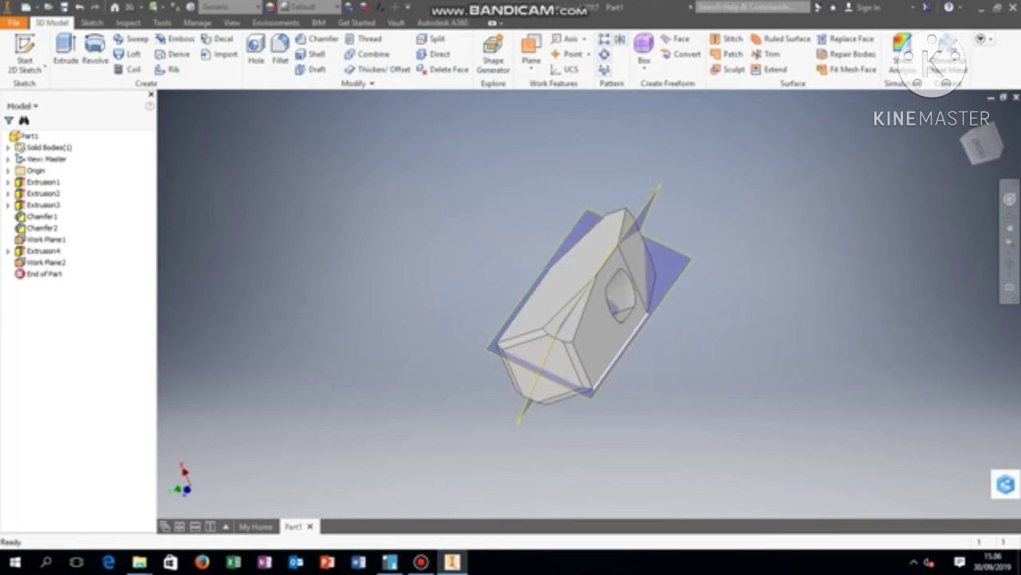
Start a sketch on the second diagonal work plane and draw a 45 mm line along the upper edge from the square end's corner
{"action": "left_click", "coordinate": [602, 293]}
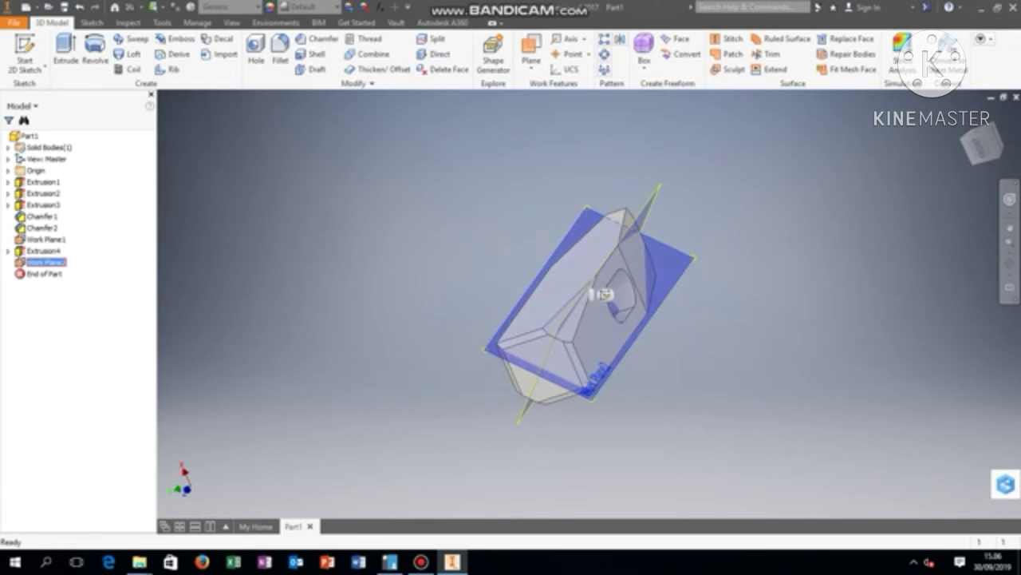
{"action": "left_click", "coordinate": [605, 293]}
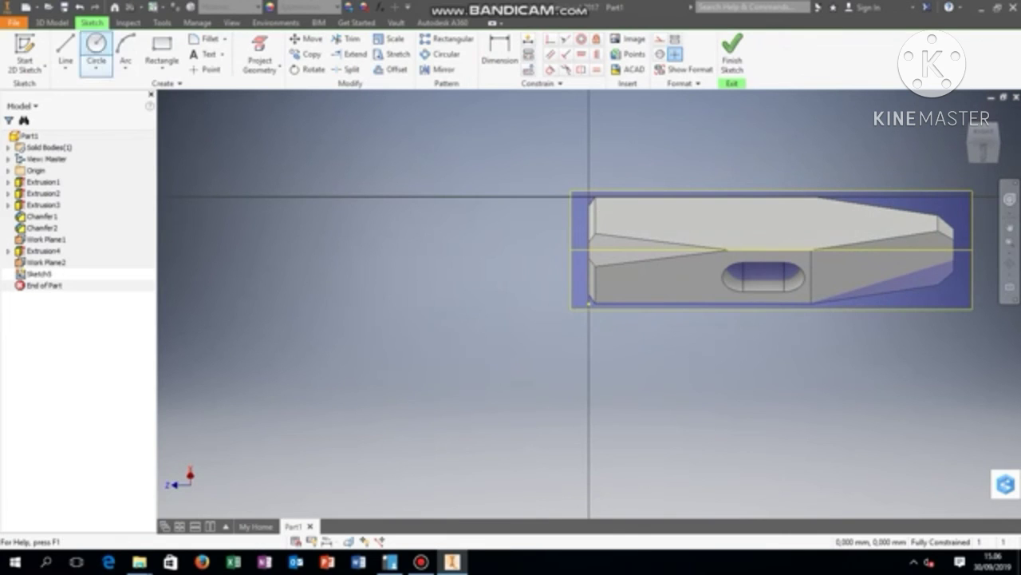
{"action": "left_click", "coordinate": [66, 49]}
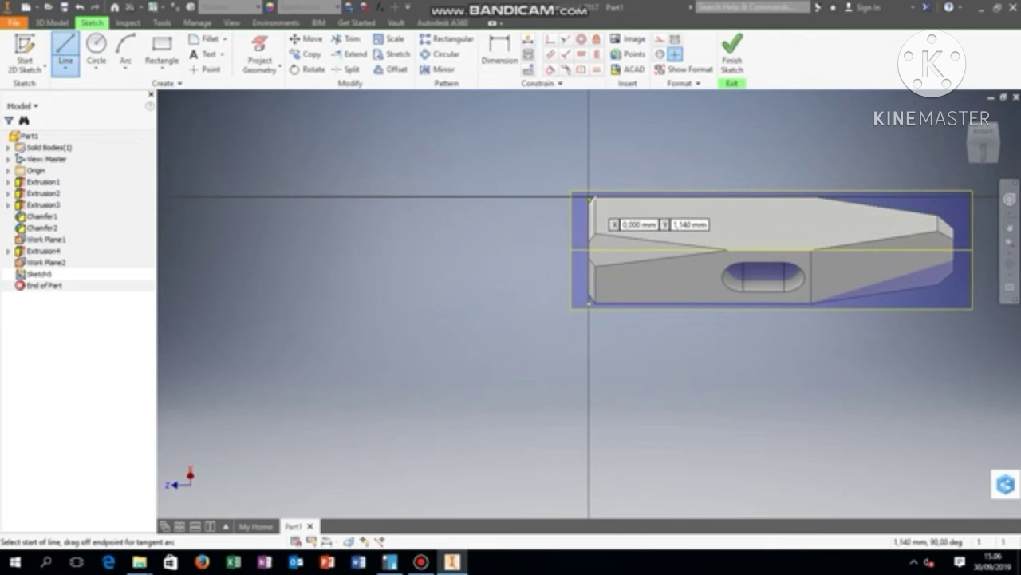
{"action": "scroll", "coordinate": [589, 196], "scroll_direction": "down", "scroll_amount": 4}
{"action": "scroll", "coordinate": [589, 195], "scroll_direction": "up", "scroll_amount": 5}
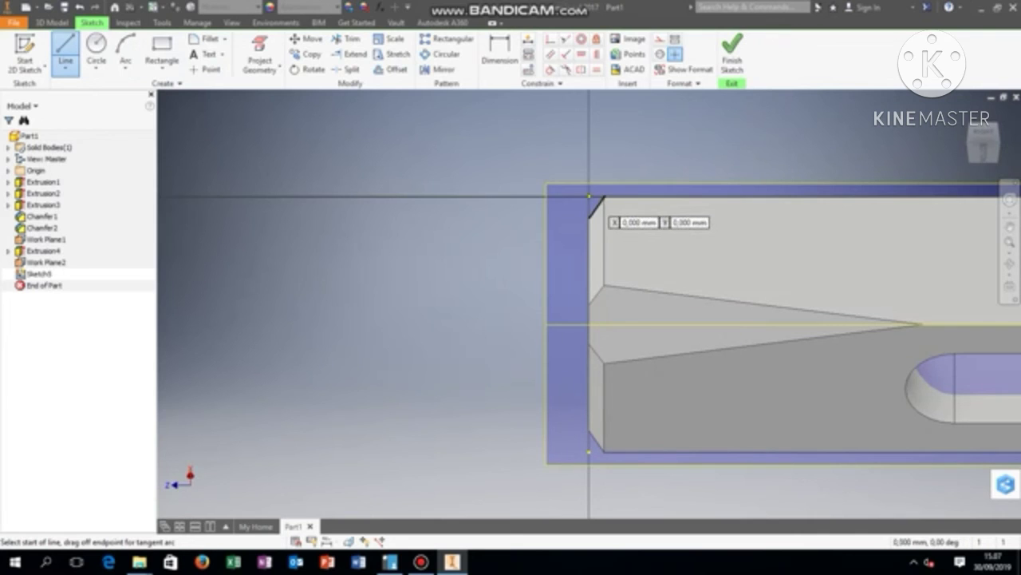
{"action": "left_click", "coordinate": [589, 196]}
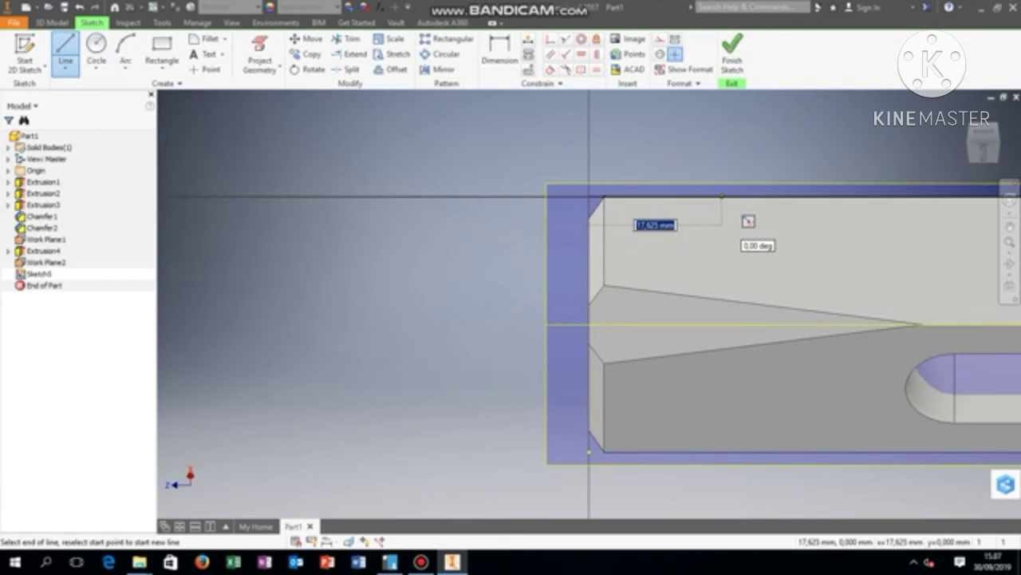
{"action": "type", "text": "45"}
{"action": "key", "text": "Return"}
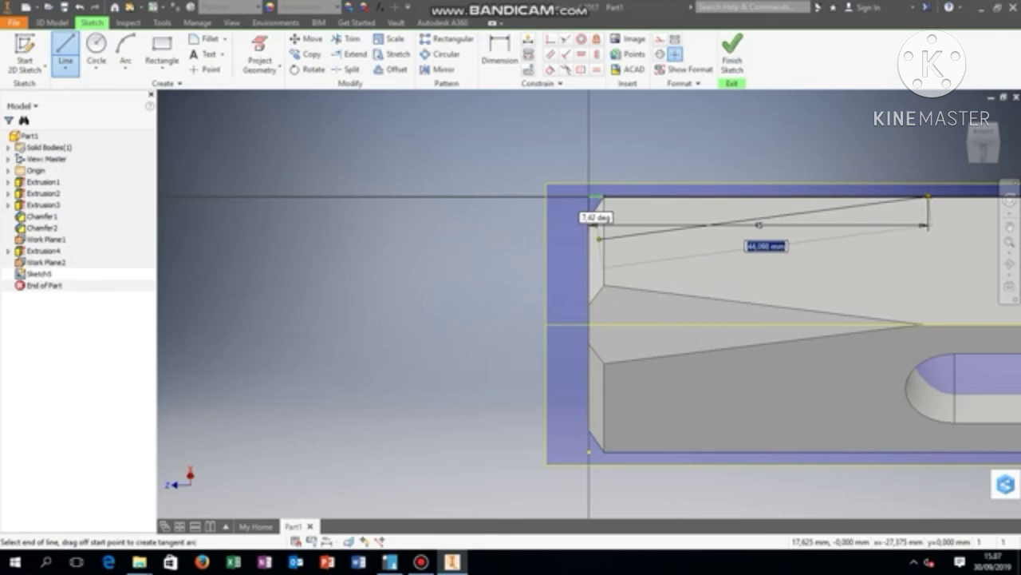
Draw a line at 7° from the upper 45 mm line's inner end to the square end, and close the triangle at the corner
{"action": "key", "text": "Tab"}
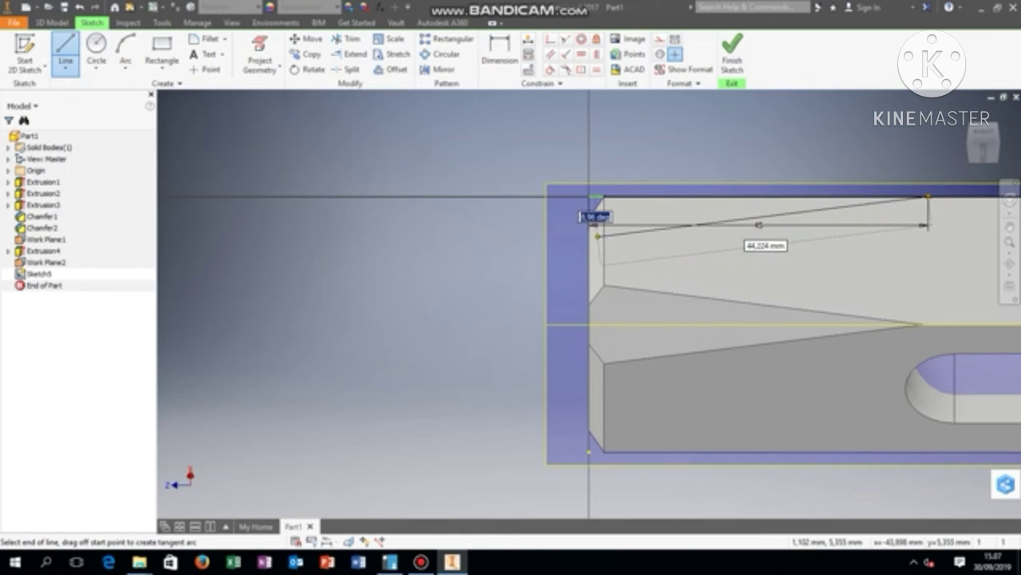
{"action": "type", "text": "1"}
{"action": "key", "text": "Tab"}
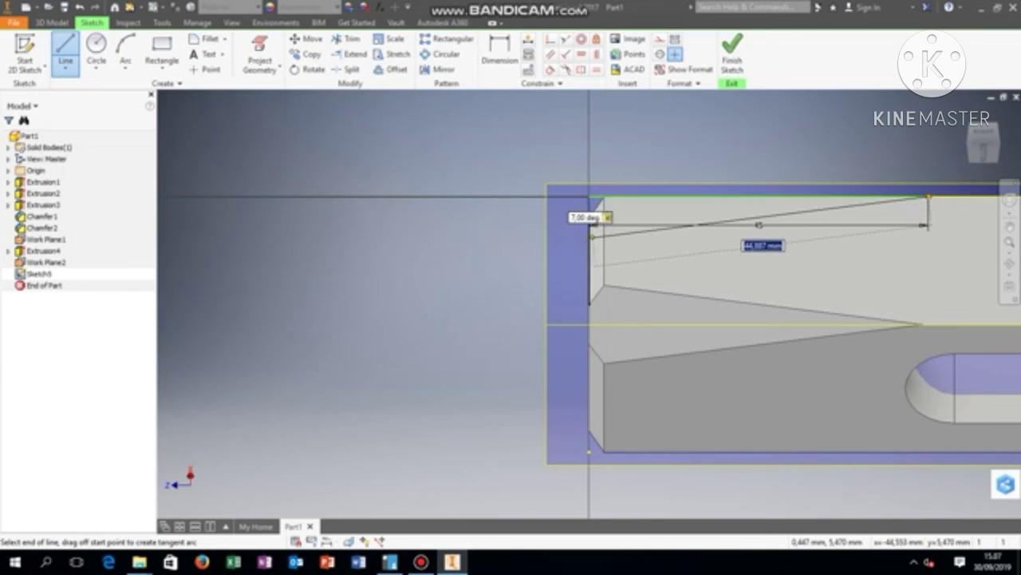
{"action": "left_click", "coordinate": [589, 238]}
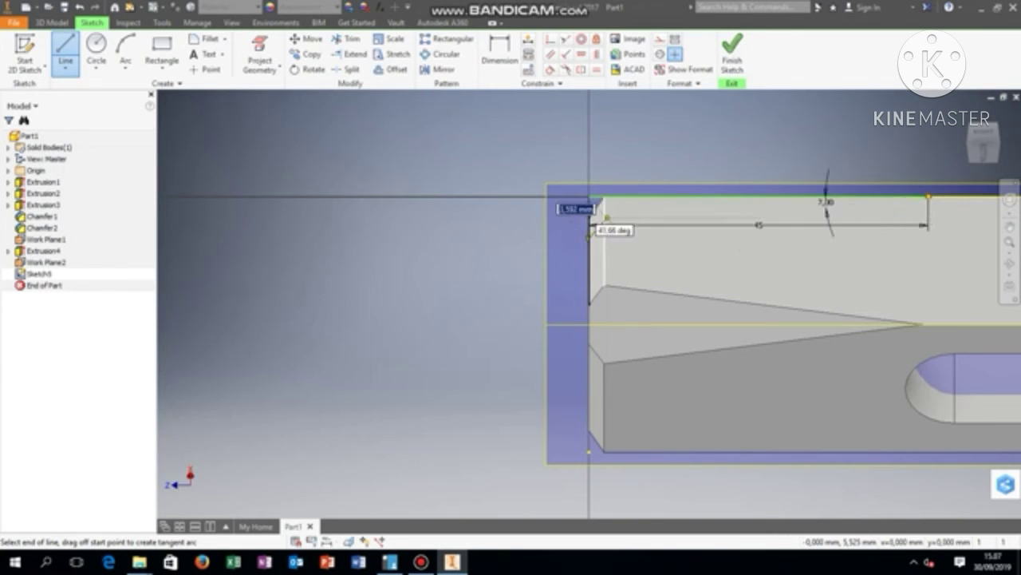
{"action": "left_click", "coordinate": [589, 197]}
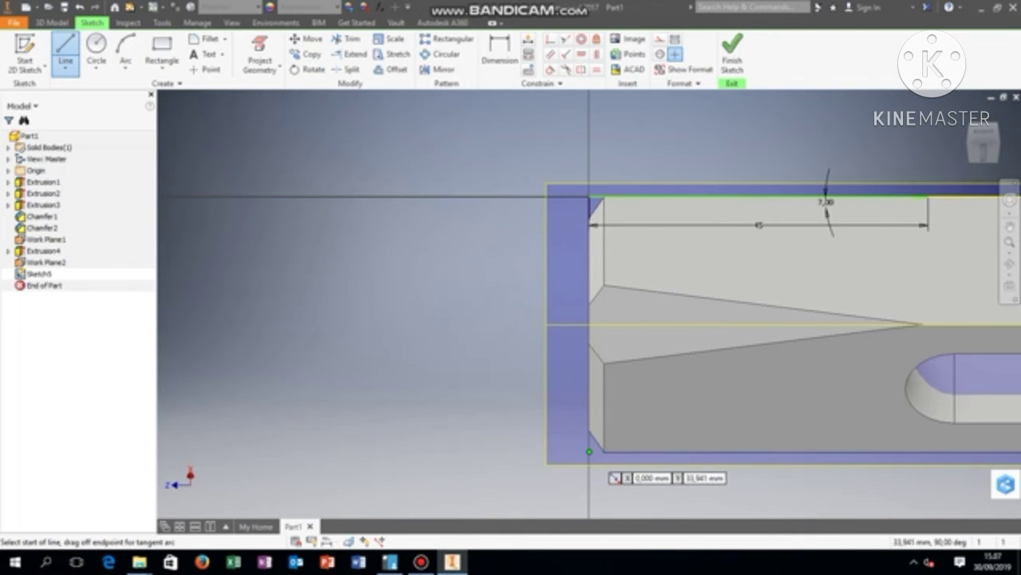
Draw a 45 mm line along the lower edge from the square end's corner in the second diagonal plane's sketch
{"action": "left_click", "coordinate": [589, 452]}
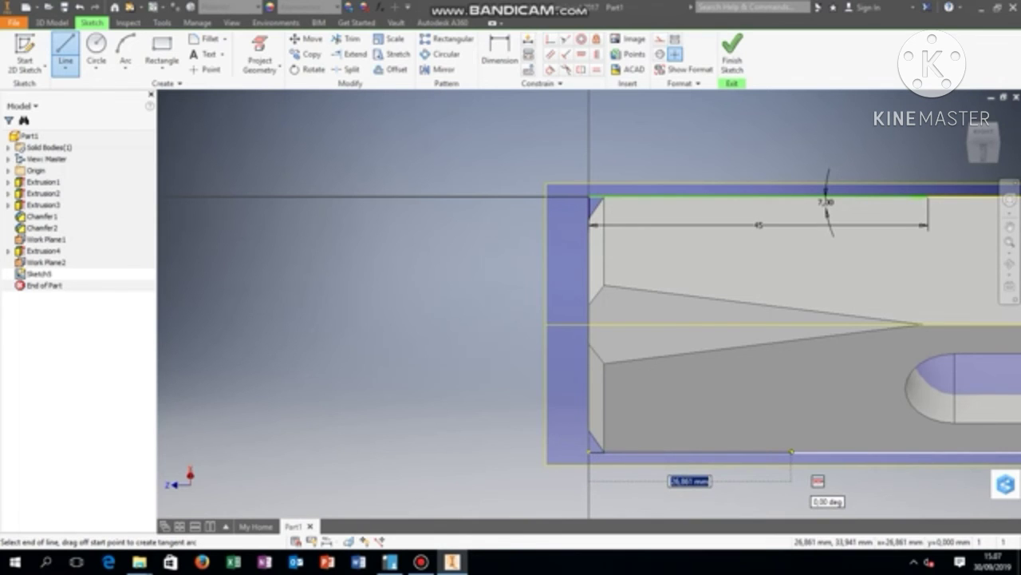
{"action": "type", "text": "45"}
{"action": "key", "text": "Return"}
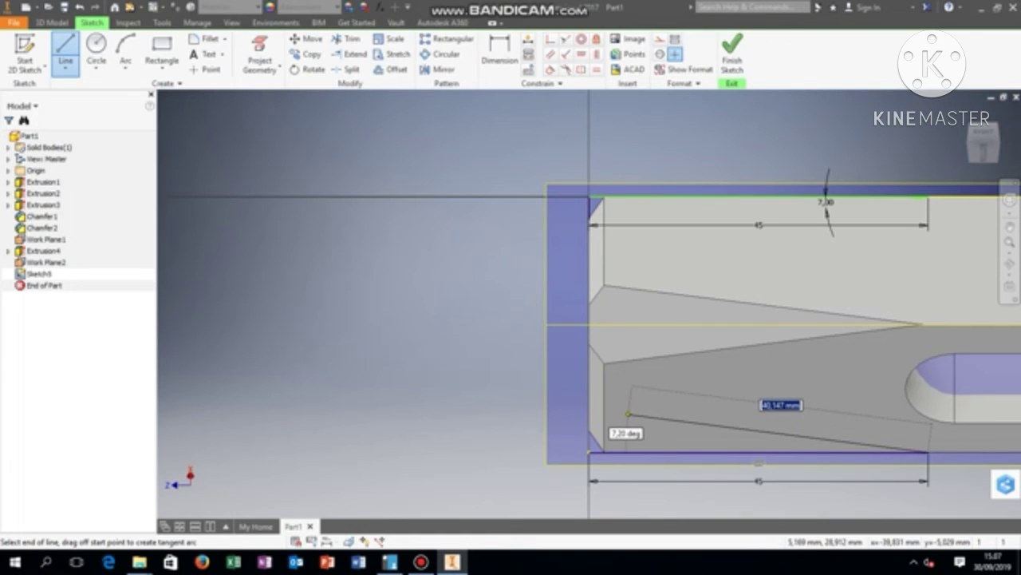
Draw a line at 7° from the lower 45 mm line's inner end to the square end, close the triangle at the corner and finish the sketch
{"action": "key", "text": "Tab"}
{"action": "type", "text": "1"}
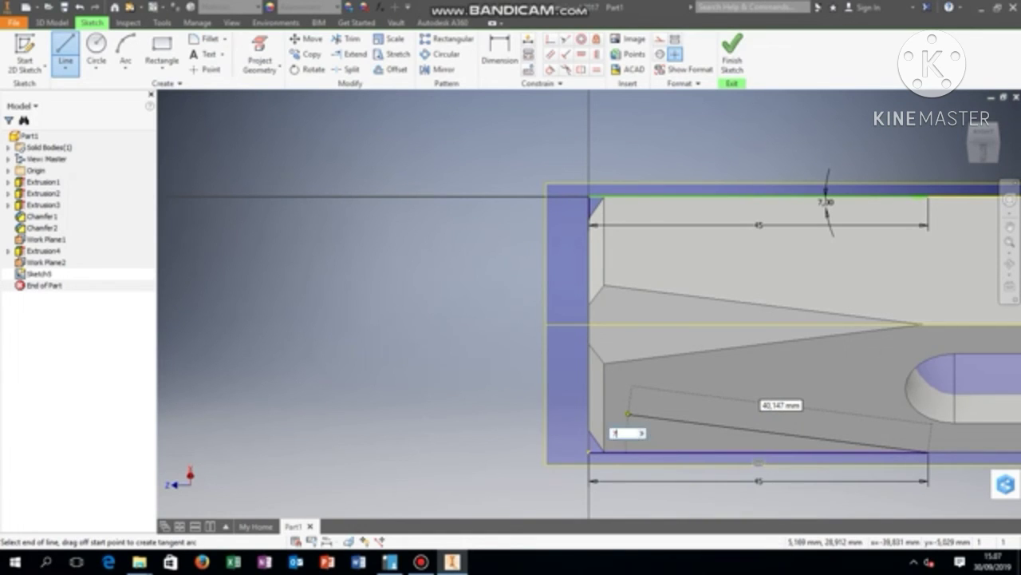
{"action": "key", "text": "Tab"}
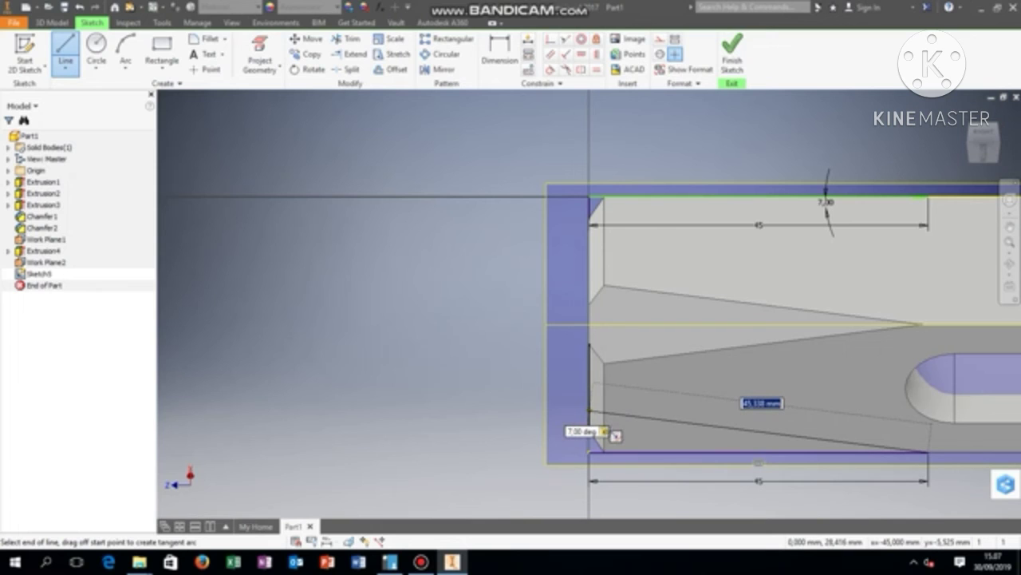
{"action": "left_click", "coordinate": [590, 411]}
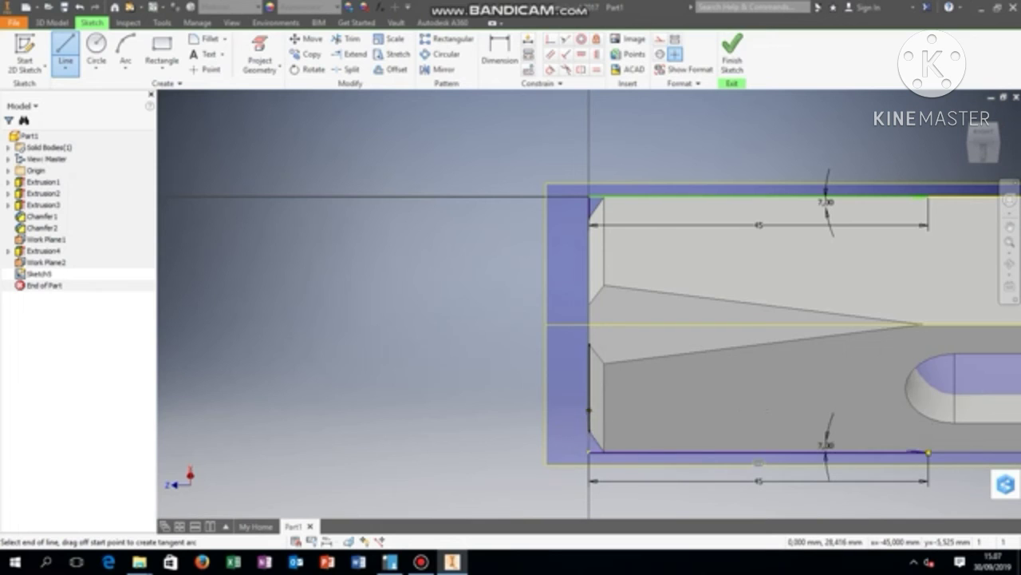
{"action": "left_click", "coordinate": [589, 452]}
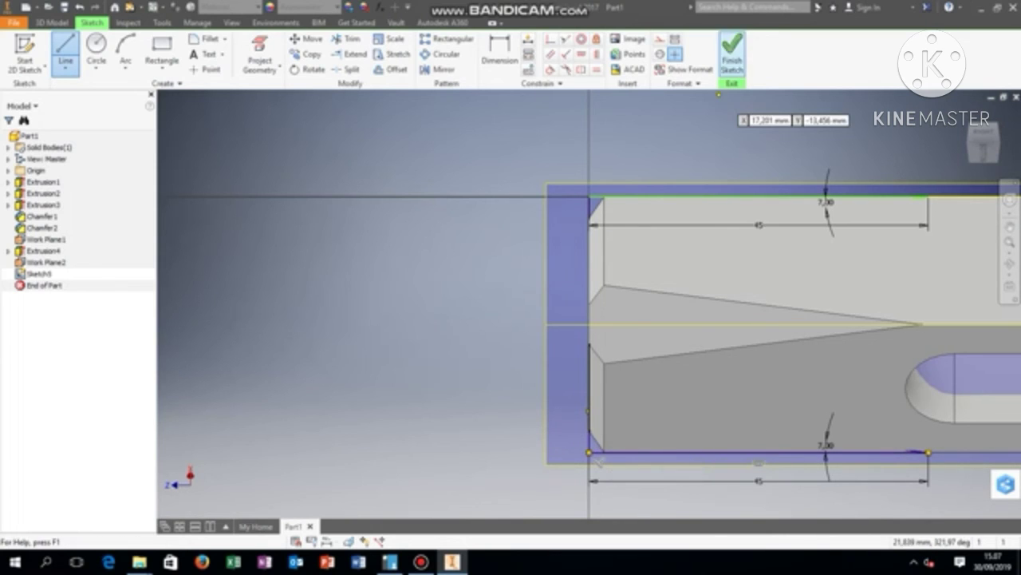
{"action": "left_click", "coordinate": [732, 57]}
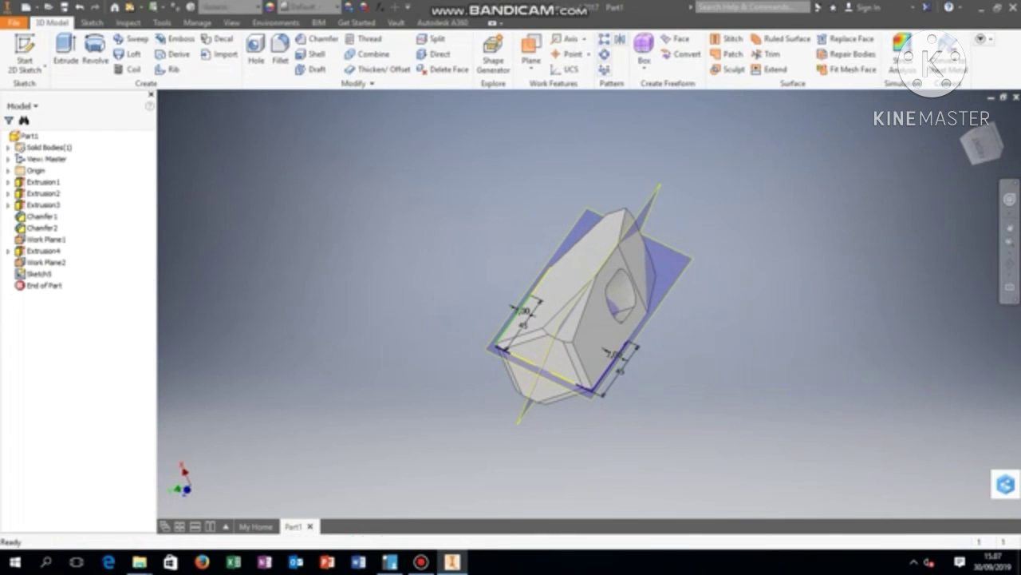
Extrude both corner triangles of the second diagonal sketch as a symmetric cut with a distance of 24 mm
{"action": "key", "text": "e"}
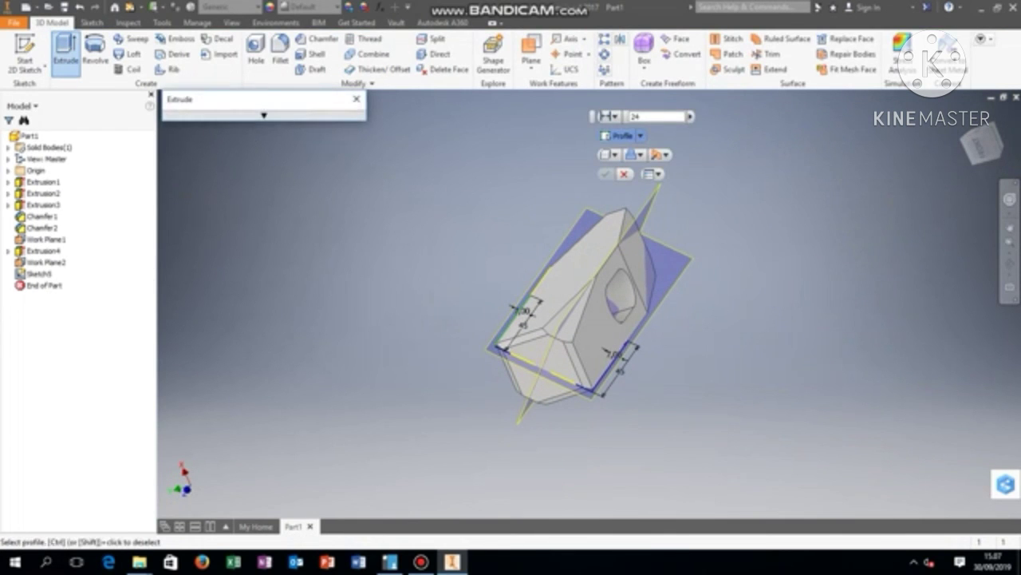
{"action": "left_click", "coordinate": [508, 328]}
{"action": "left_click", "coordinate": [606, 369]}
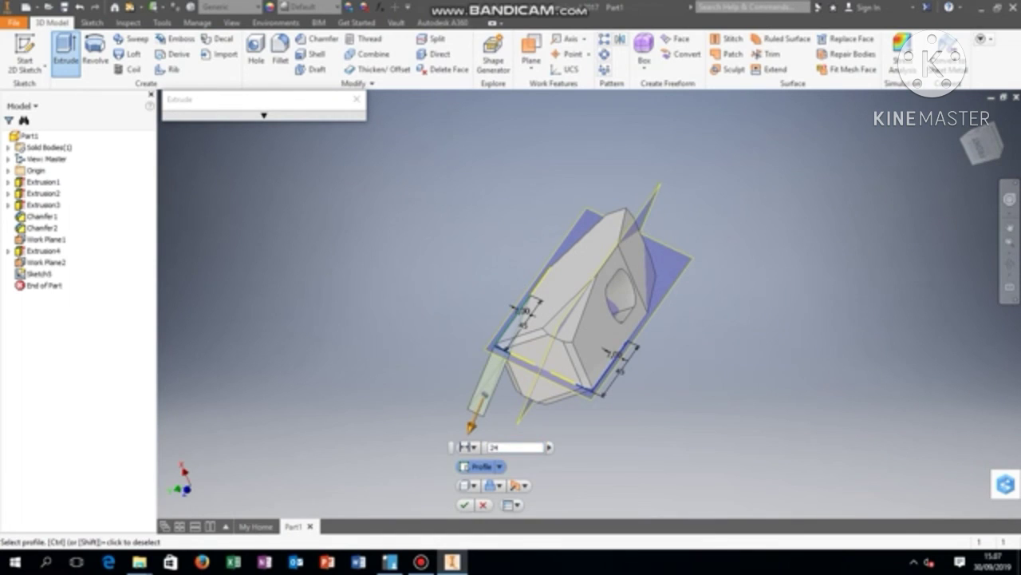
{"action": "left_click", "coordinate": [520, 484]}
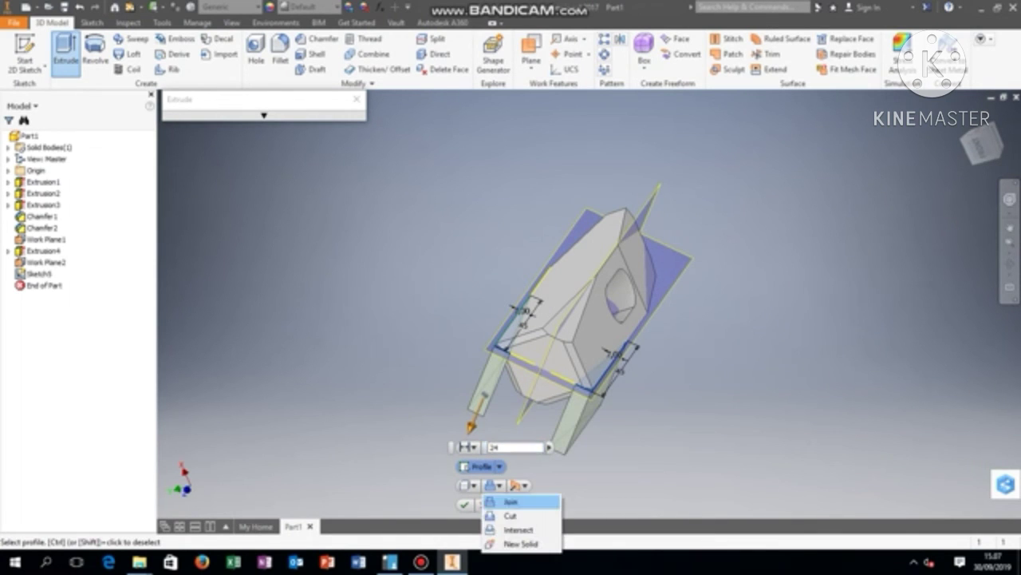
{"action": "left_click", "coordinate": [527, 516]}
{"action": "left_click", "coordinate": [519, 484]}
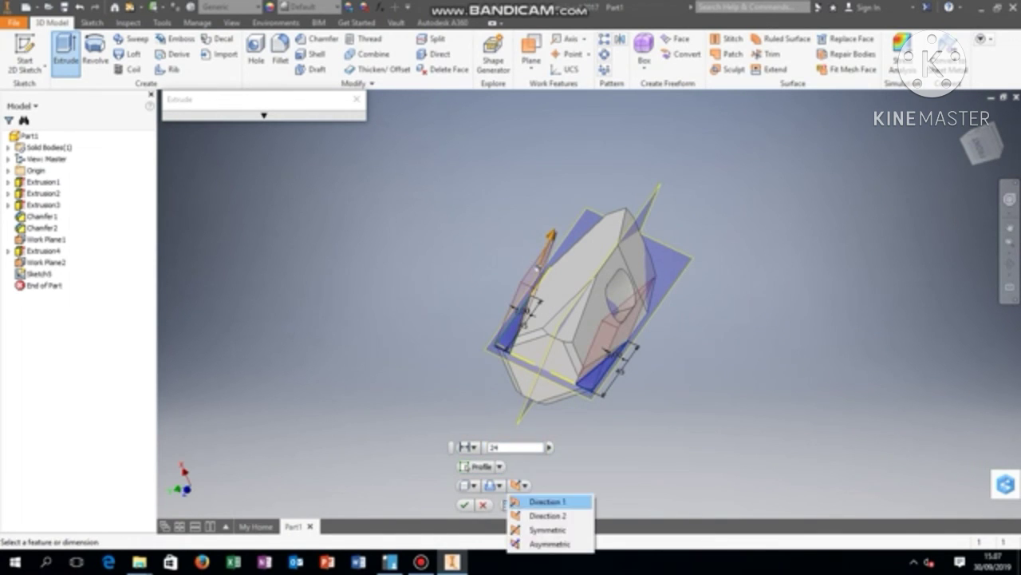
{"action": "left_click", "coordinate": [547, 529]}
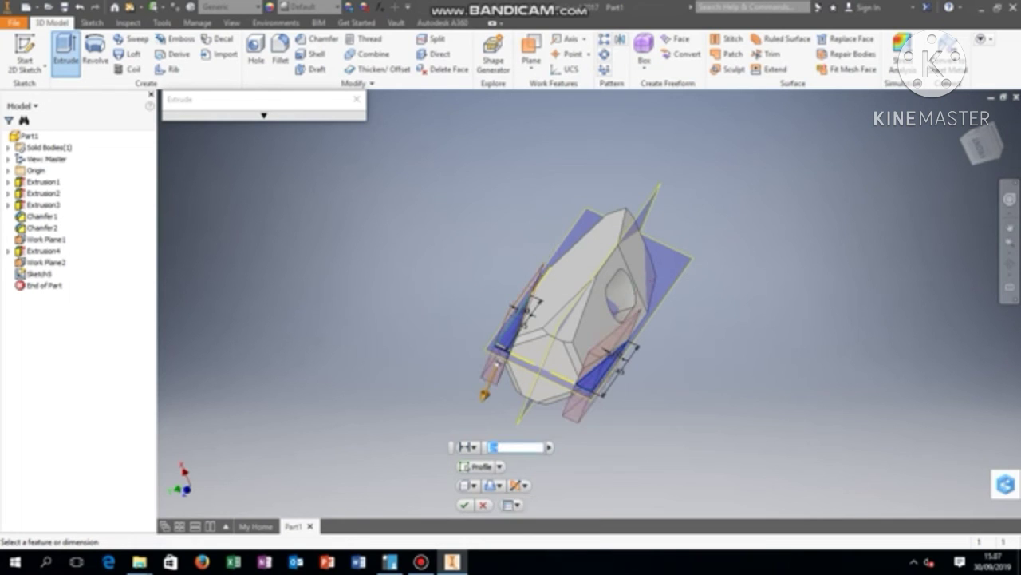
{"action": "middle_click_drag", "start_coordinate": [591, 303], "coordinate": [591, 423], "text": "shift"}
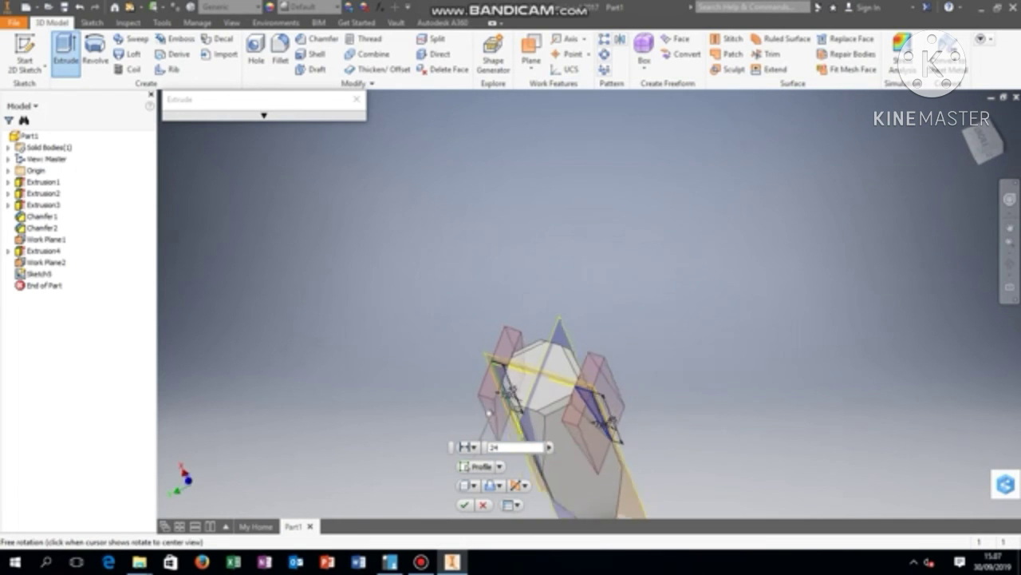
{"action": "middle_click_drag", "start_coordinate": [488, 413], "coordinate": [487, 383], "text": "shift"}
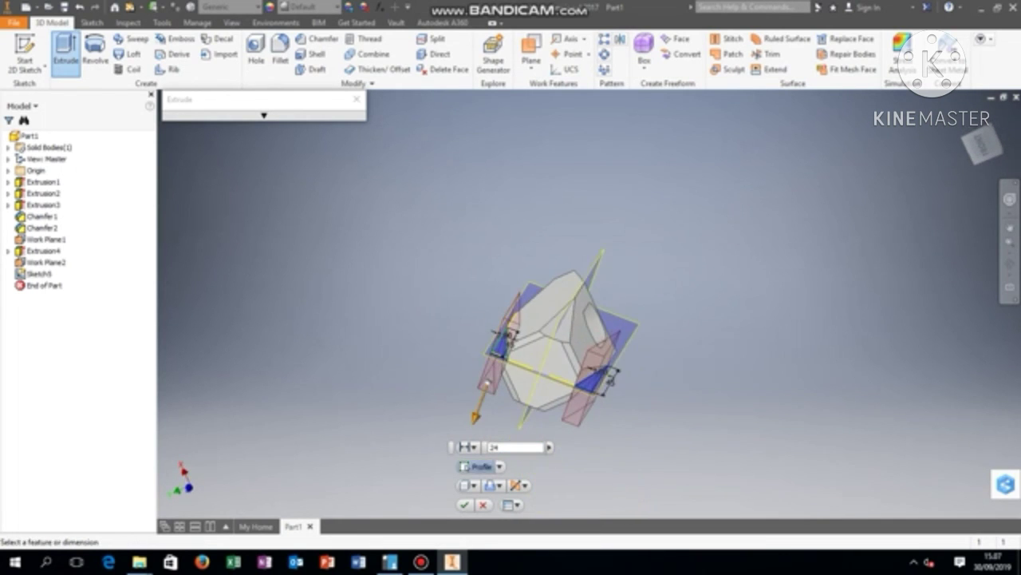
{"action": "left_click", "coordinate": [463, 505]}
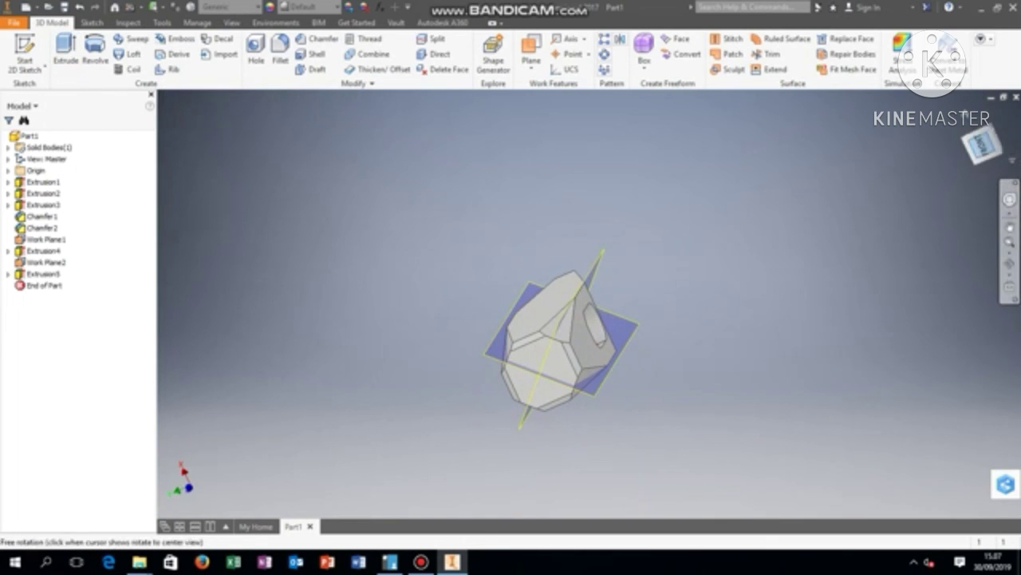
Hide both diagonal work planes, Work Plane2 and Work Plane1
{"action": "left_click", "coordinate": [984, 142]}
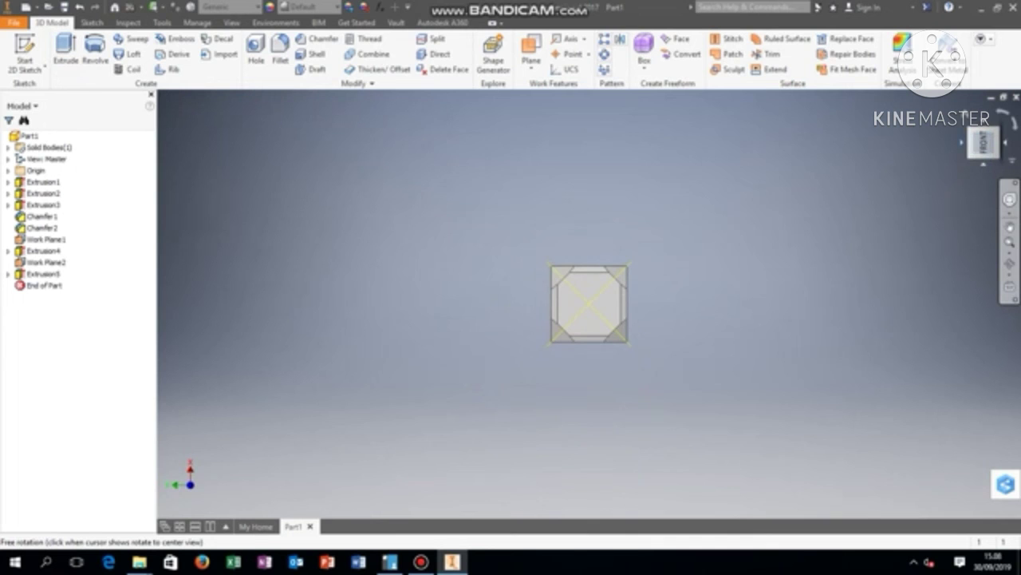
{"action": "left_click", "coordinate": [960, 142]}
{"action": "left_click", "coordinate": [983, 119]}
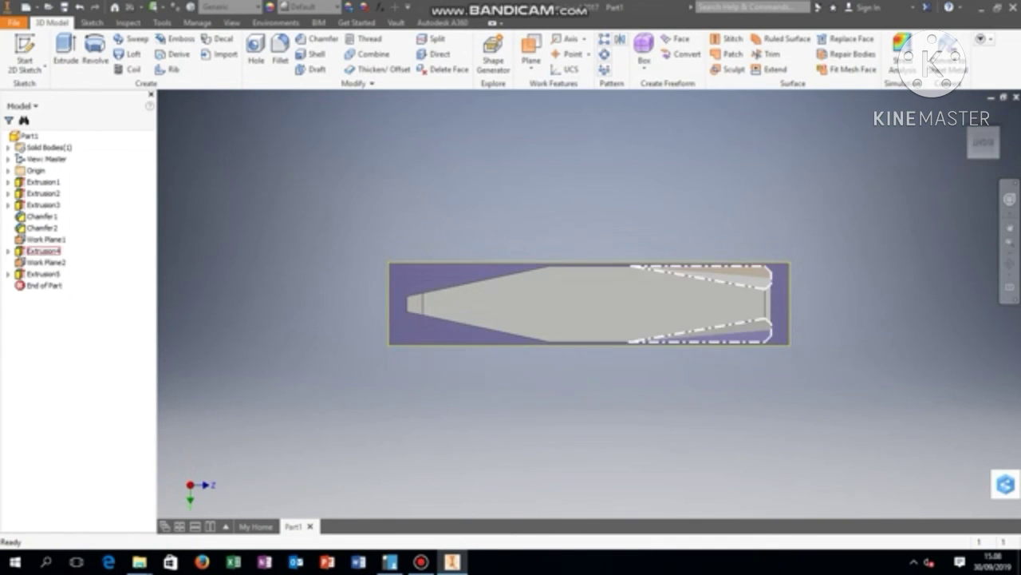
{"action": "left_click", "coordinate": [8, 251]}
{"action": "left_click", "coordinate": [8, 251]}
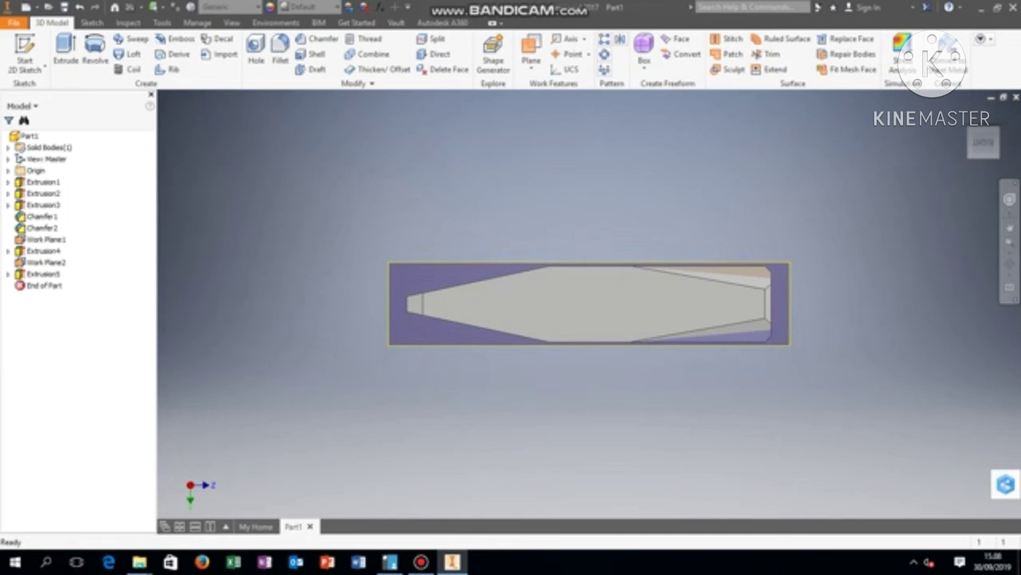
{"action": "left_click", "coordinate": [8, 274]}
{"action": "left_click", "coordinate": [8, 274]}
{"action": "right_click", "coordinate": [44, 262]}
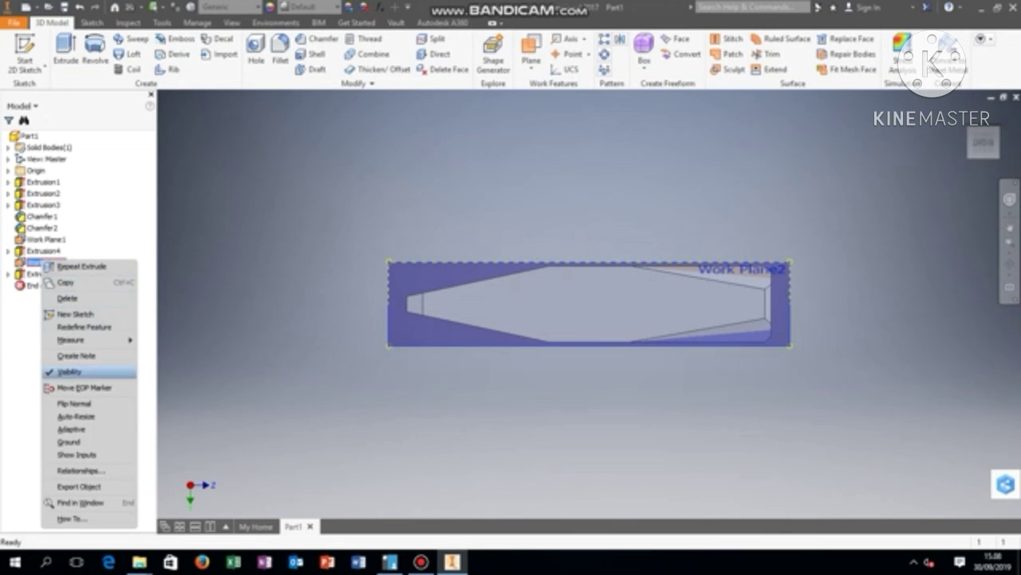
{"action": "left_click", "coordinate": [69, 371]}
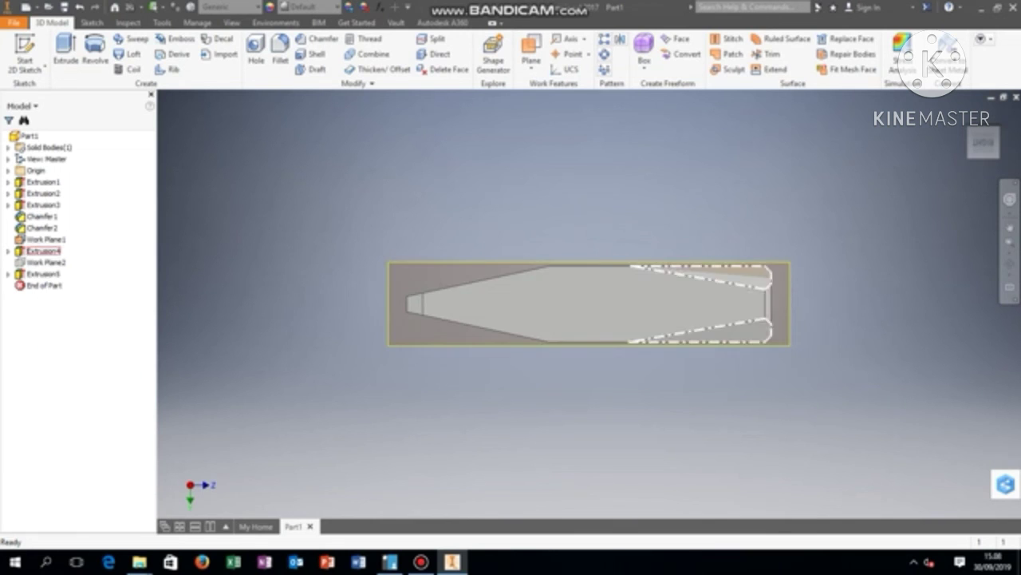
{"action": "right_click", "coordinate": [50, 239]}
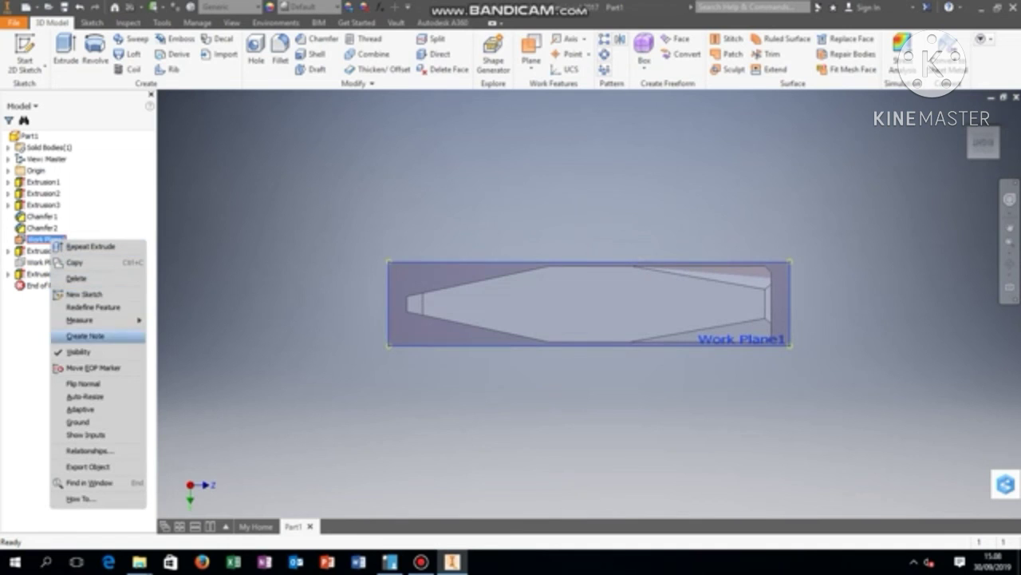
{"action": "left_click", "coordinate": [78, 351]}
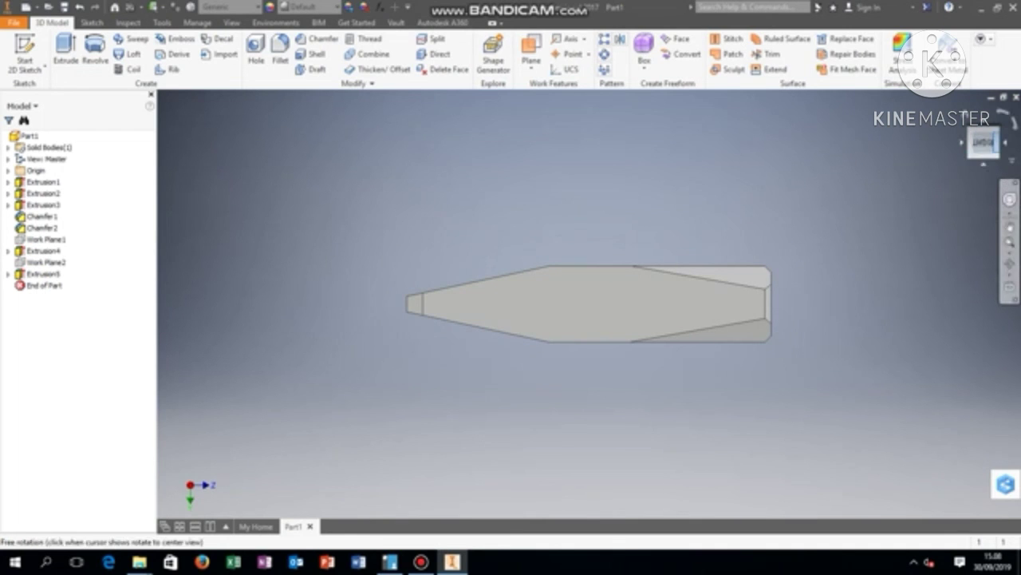
Save the finished hammer head in the Documents folder as an Inventor part named PALU
{"action": "left_click_drag", "start_coordinate": [992, 137], "coordinate": [981, 146]}
{"action": "left_click", "coordinate": [992, 135]}
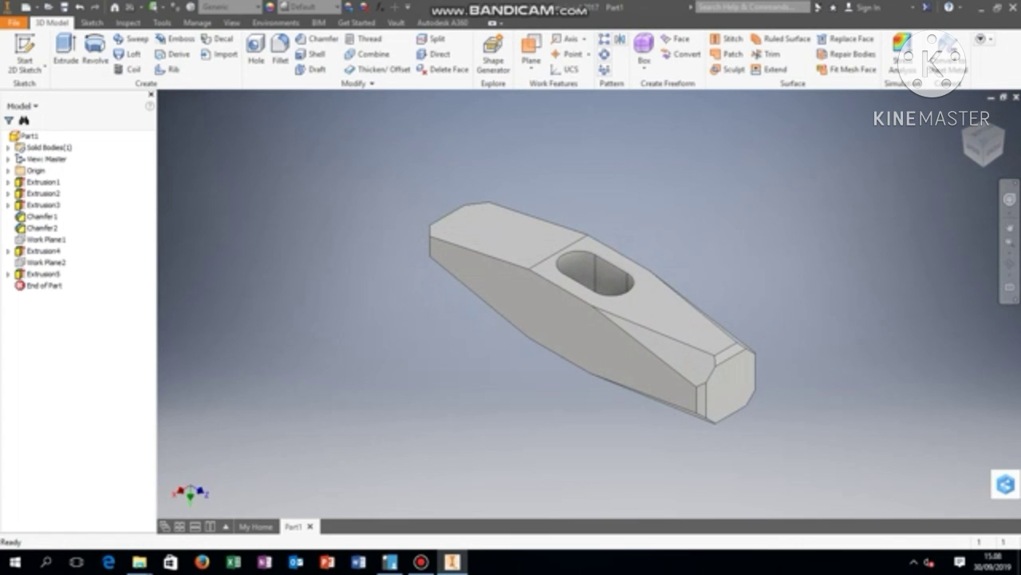
{"action": "middle_click_drag", "start_coordinate": [593, 312], "coordinate": [672, 411], "text": "shift"}
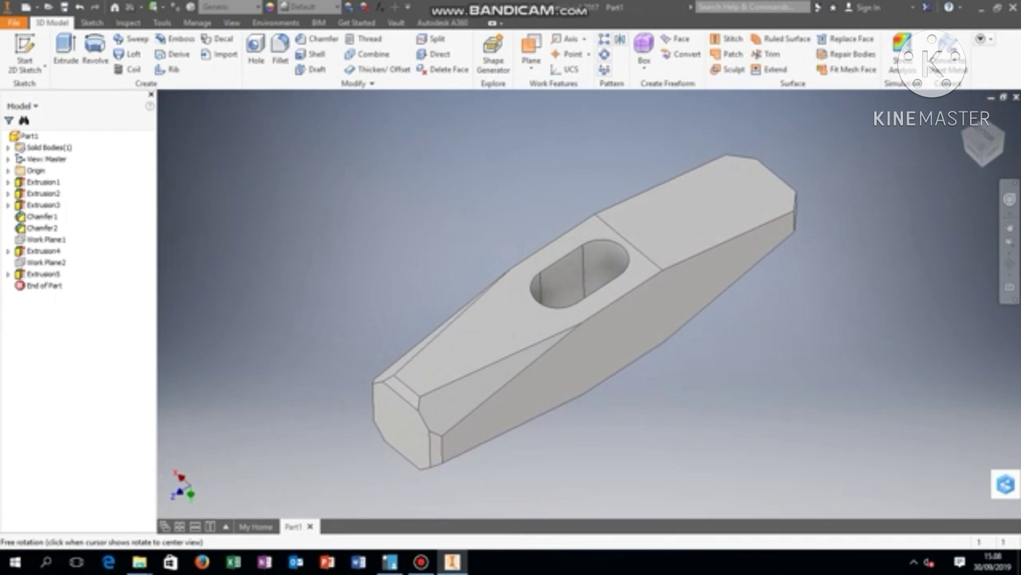
{"action": "key", "text": "Escape"}
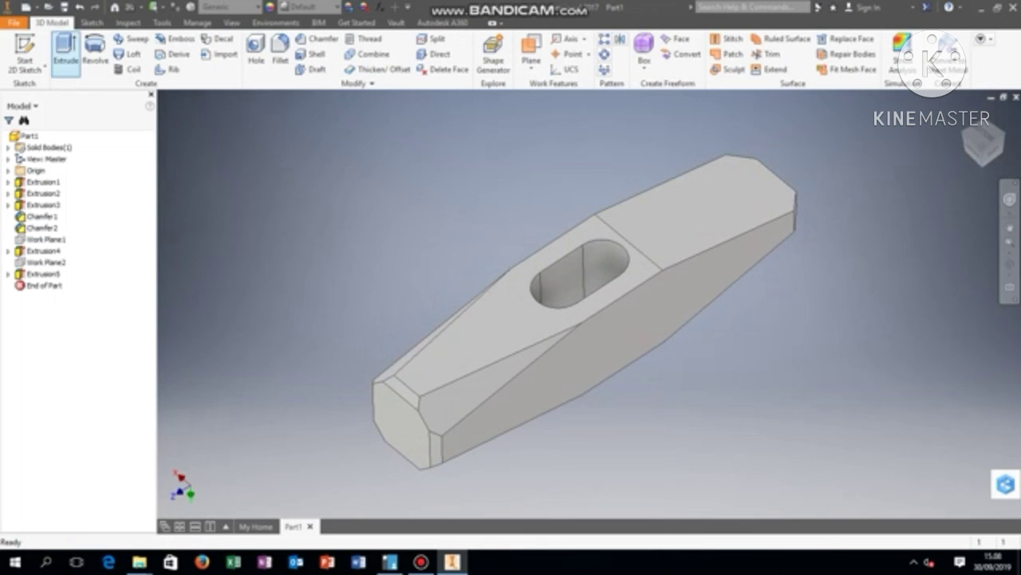
{"action": "key", "text": "ctrl+s"}
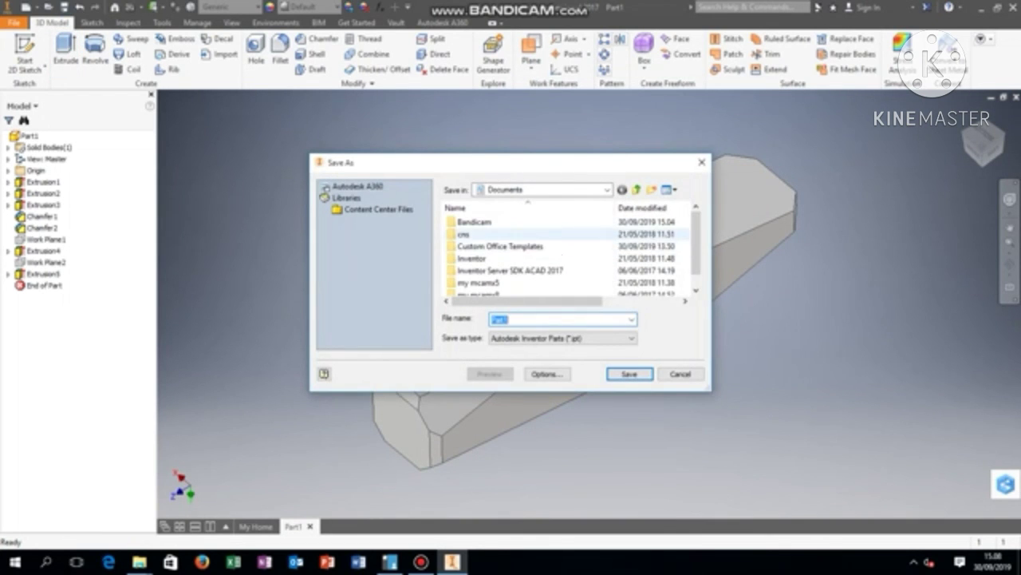
{"action": "left_click_drag", "start_coordinate": [696, 243], "coordinate": [696, 253]}
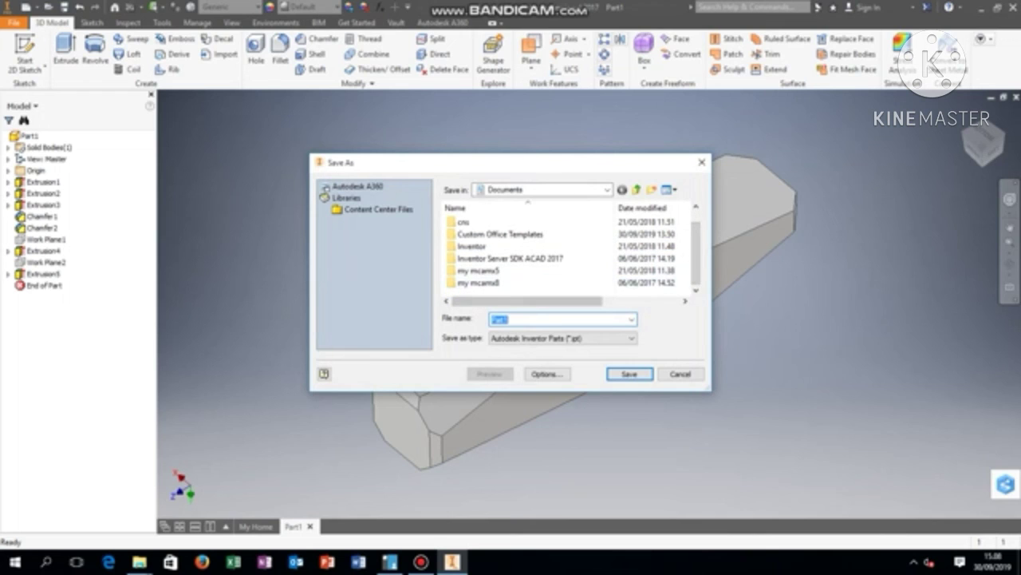
{"action": "type", "text": "PALU"}
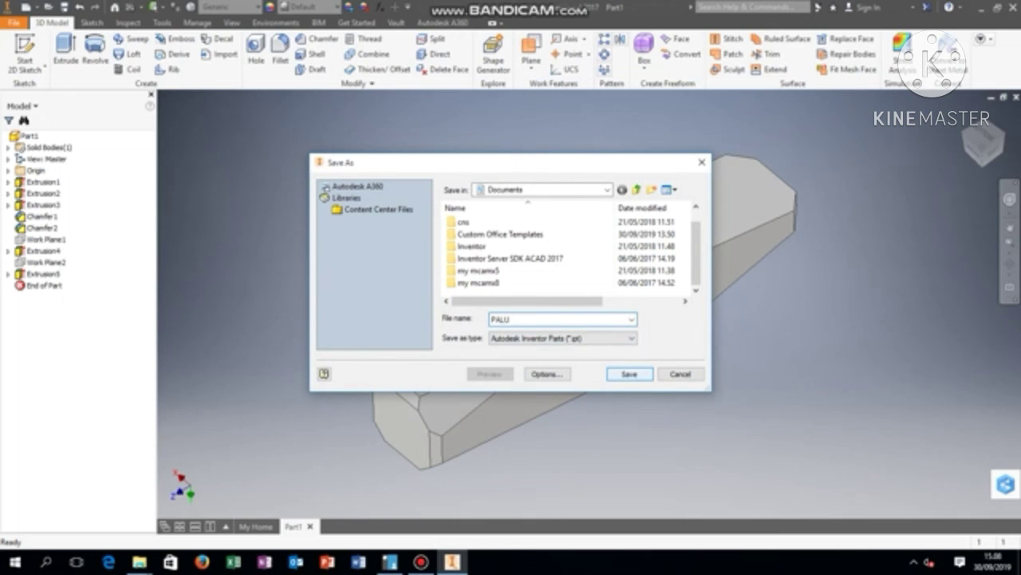
{"action": "key", "text": "Return"}
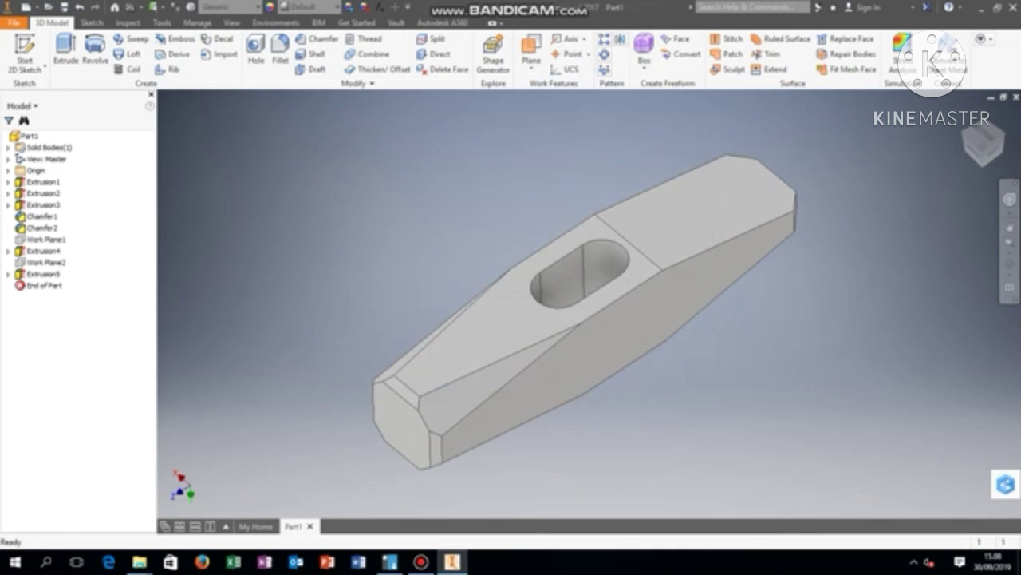